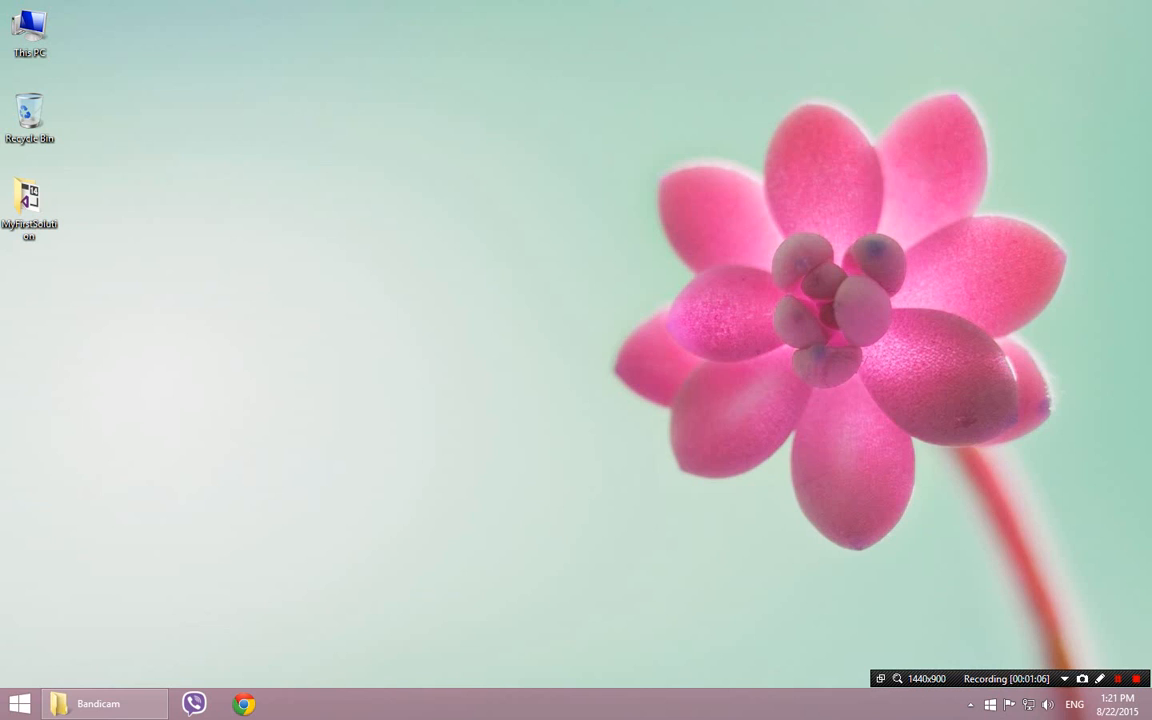
- Open github.com in Chrome and check the account context list and the signed-in profile options
click(243, 704)
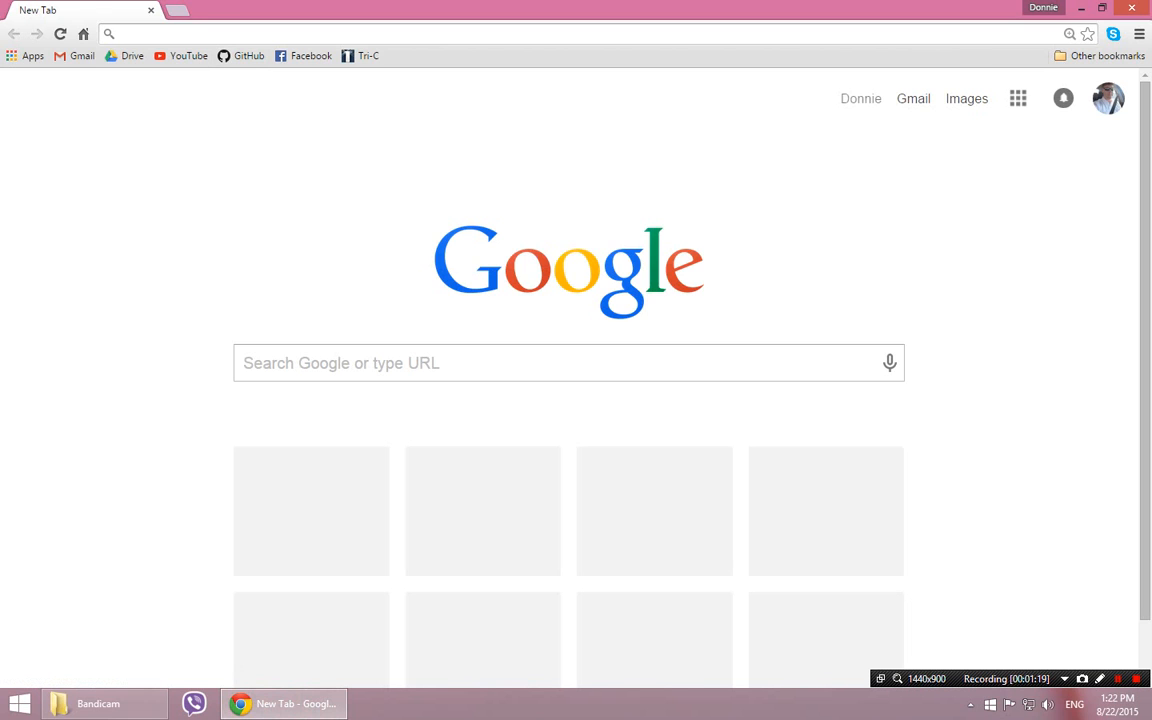
text(github.com)
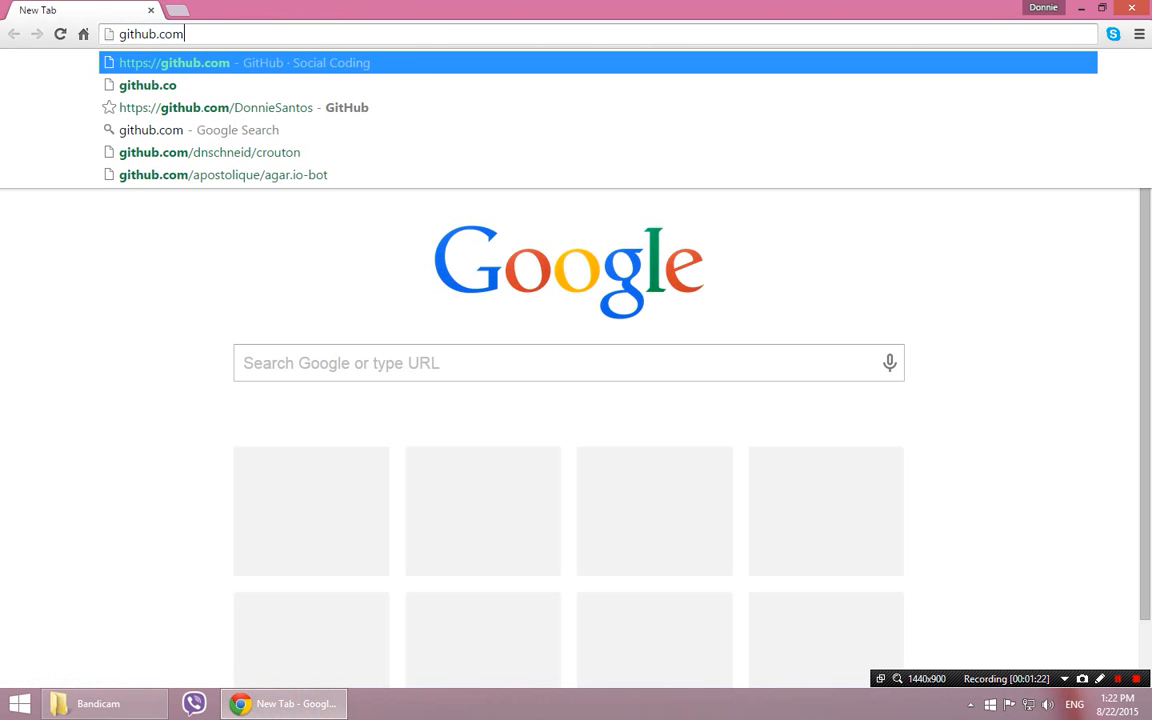
key(Return)
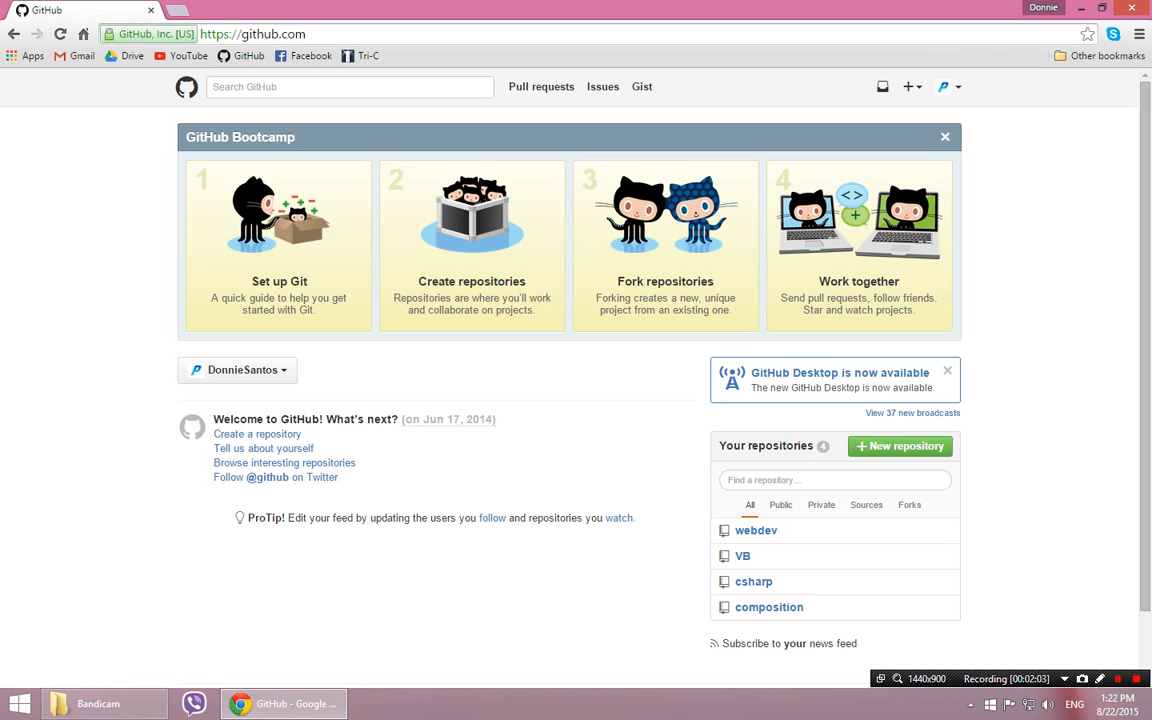
click(238, 370)
click(238, 370)
click(947, 87)
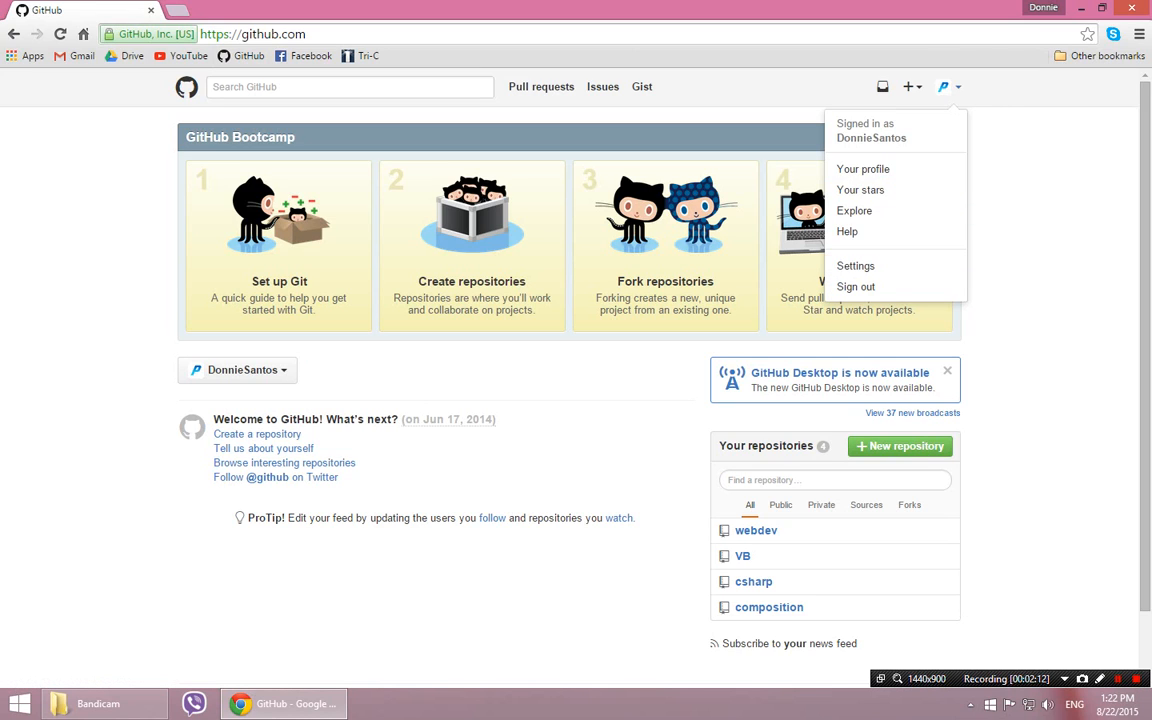
- View GitHub's signed-out sign-up page at github.com in an incognito window, and close that window
right_click(240, 703)
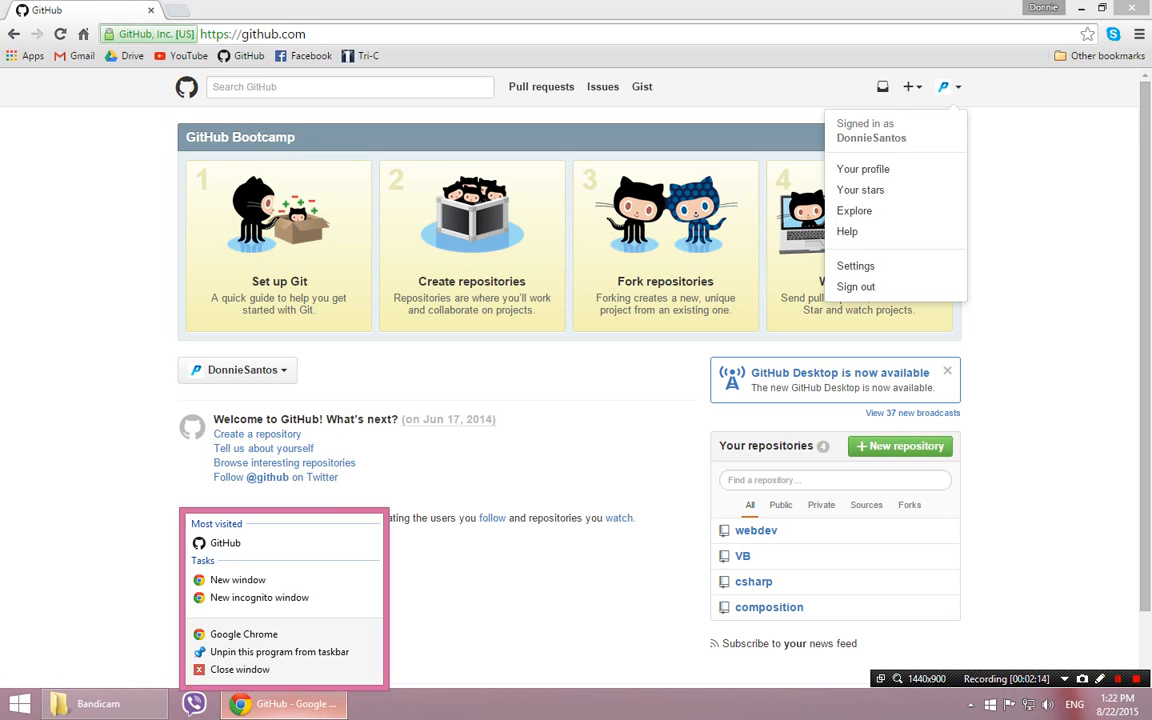
click(259, 588)
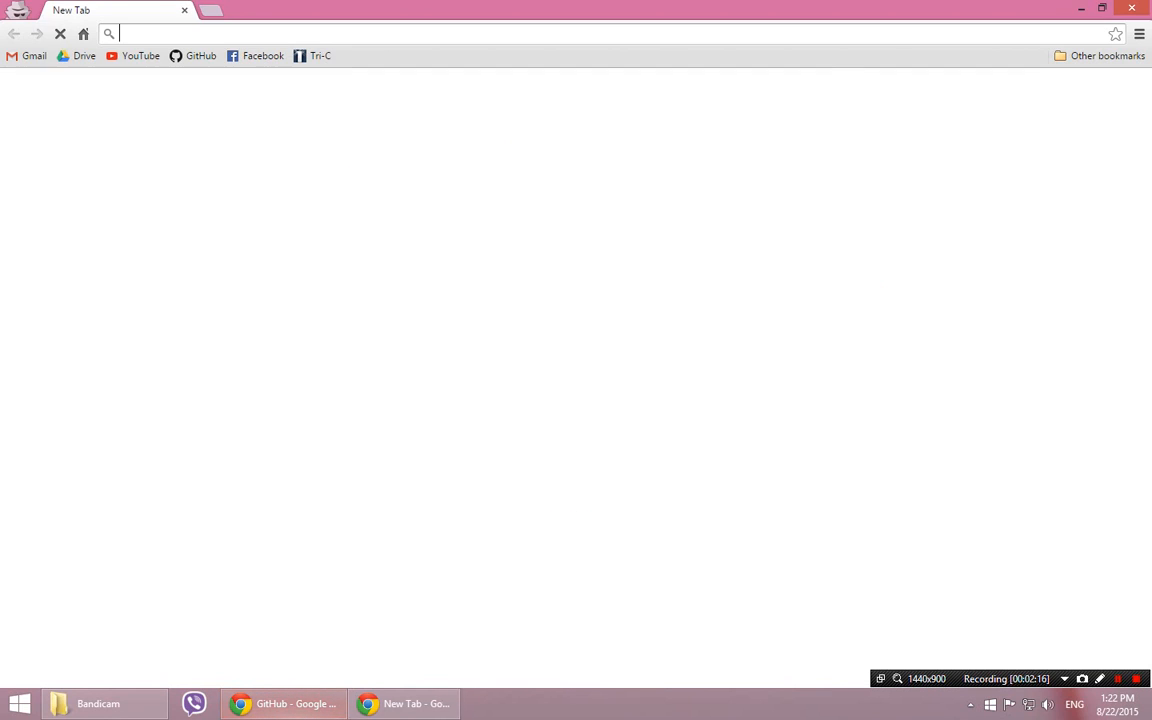
text(github.co)
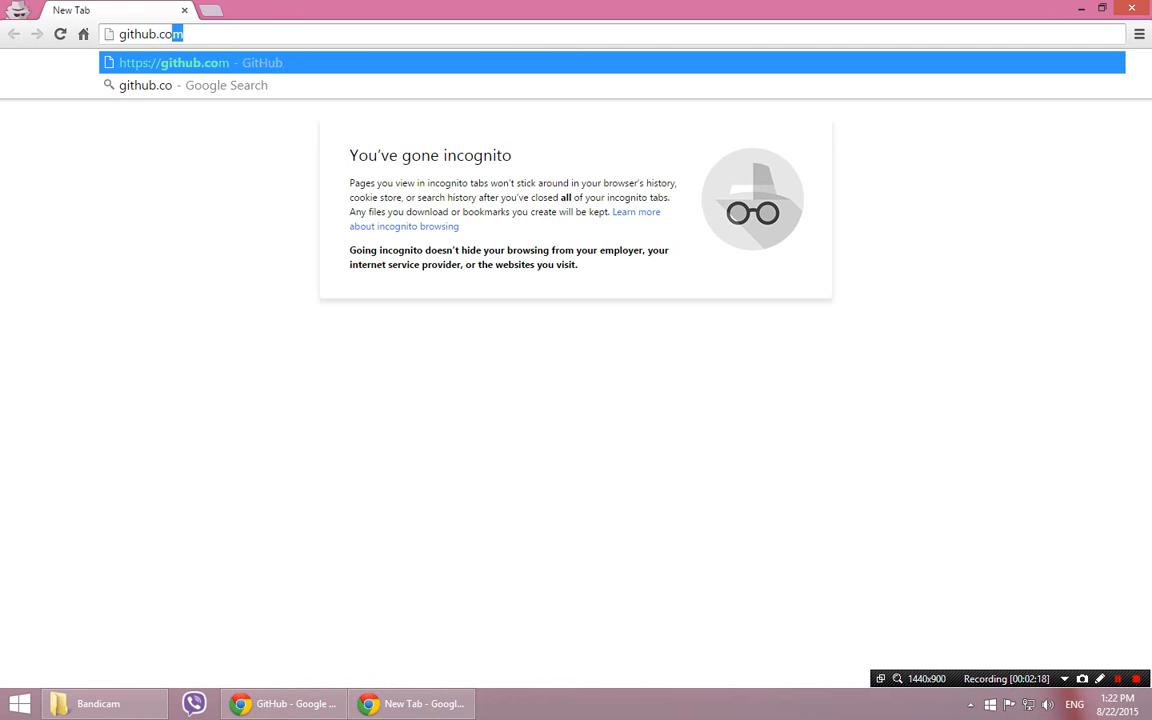
key(Return)
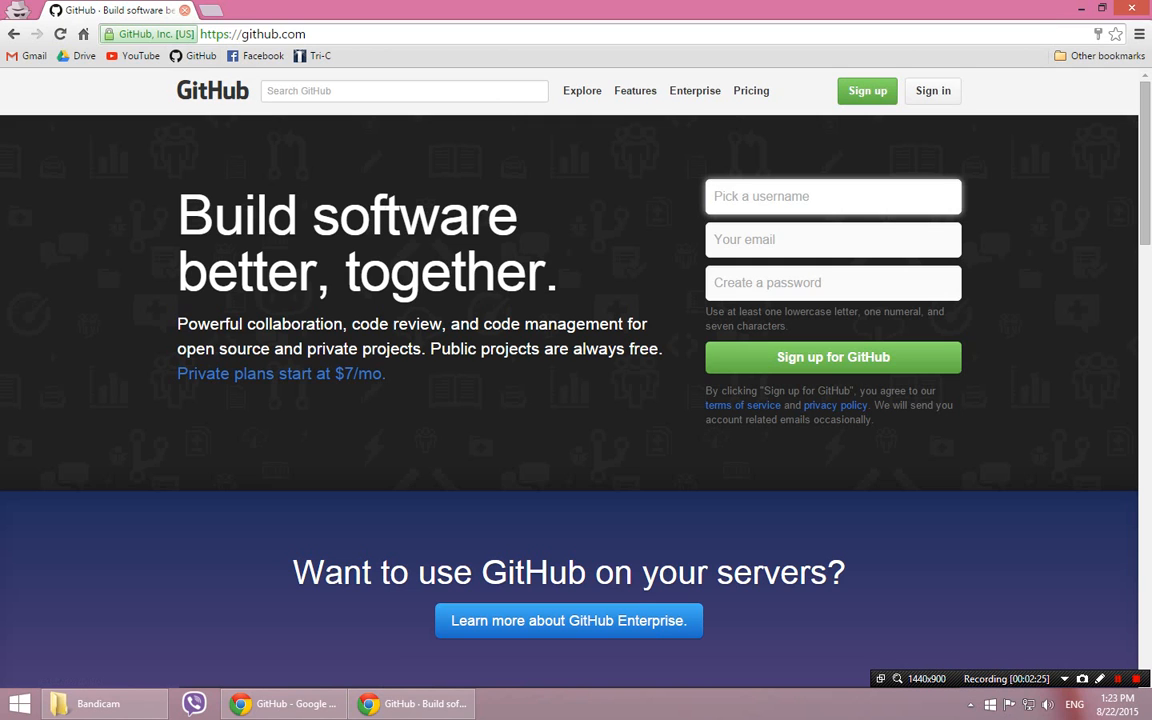
click(184, 10)
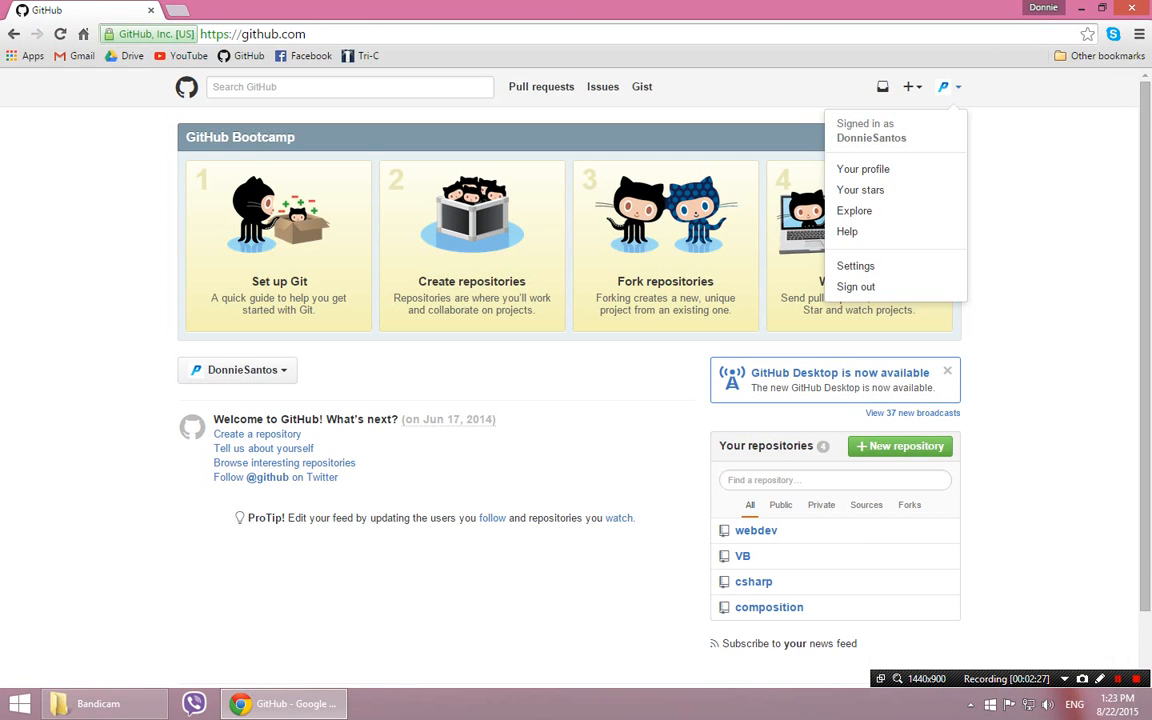
key(Escape)
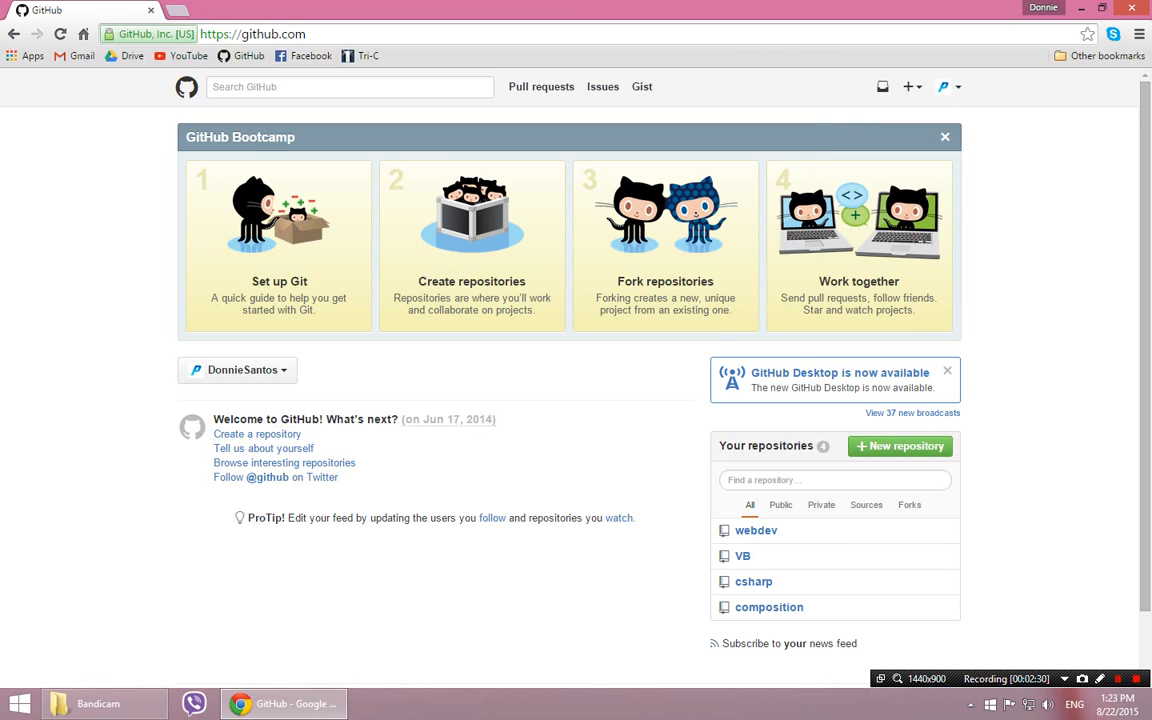
- View the account's public GitHub profile page by its username address, and close the browser
key(ctrl+l)
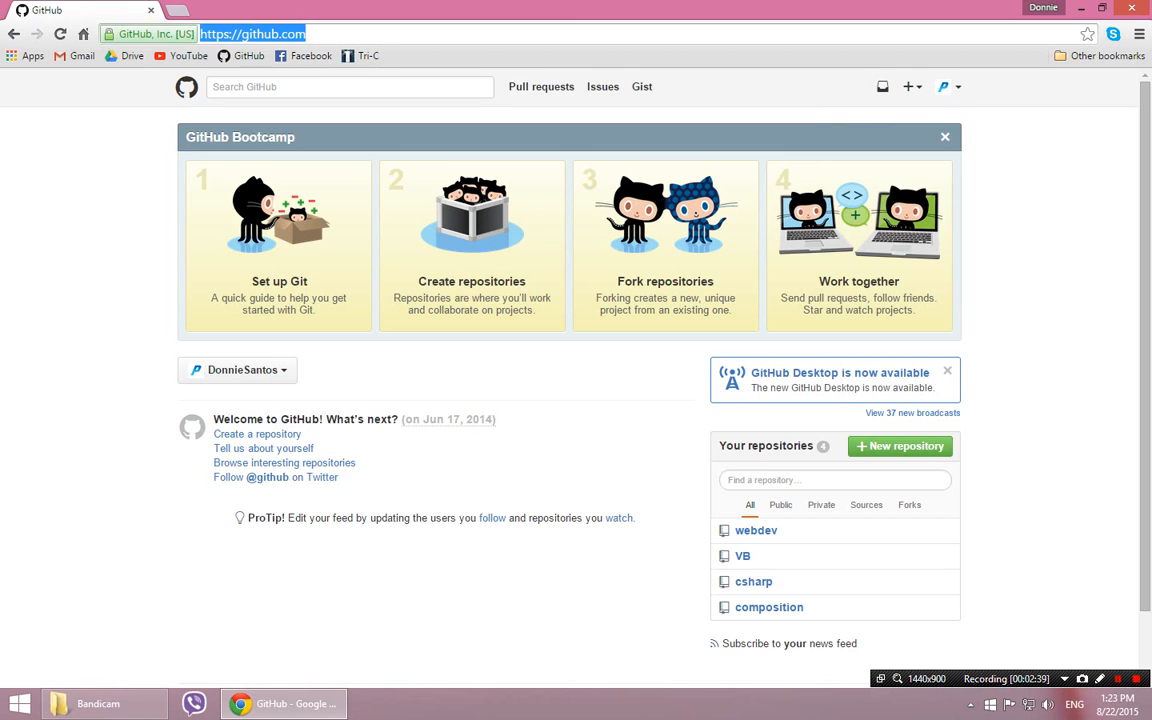
text(github.c)
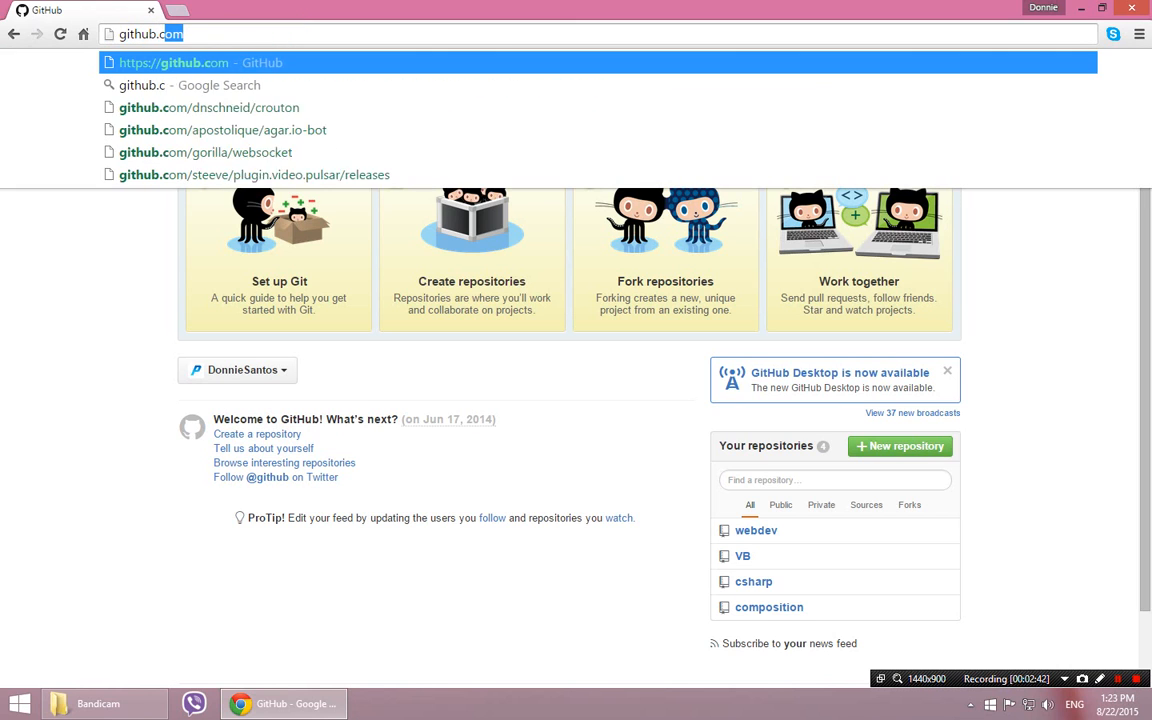
text(om/donniesan)
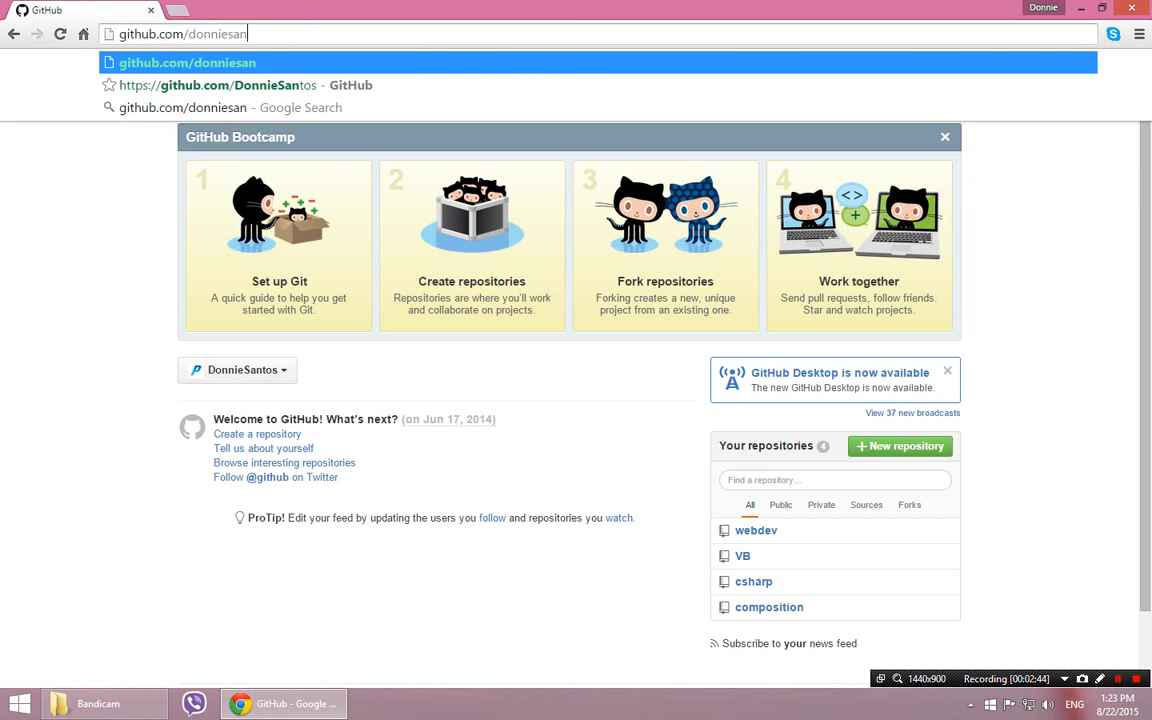
text(tos)
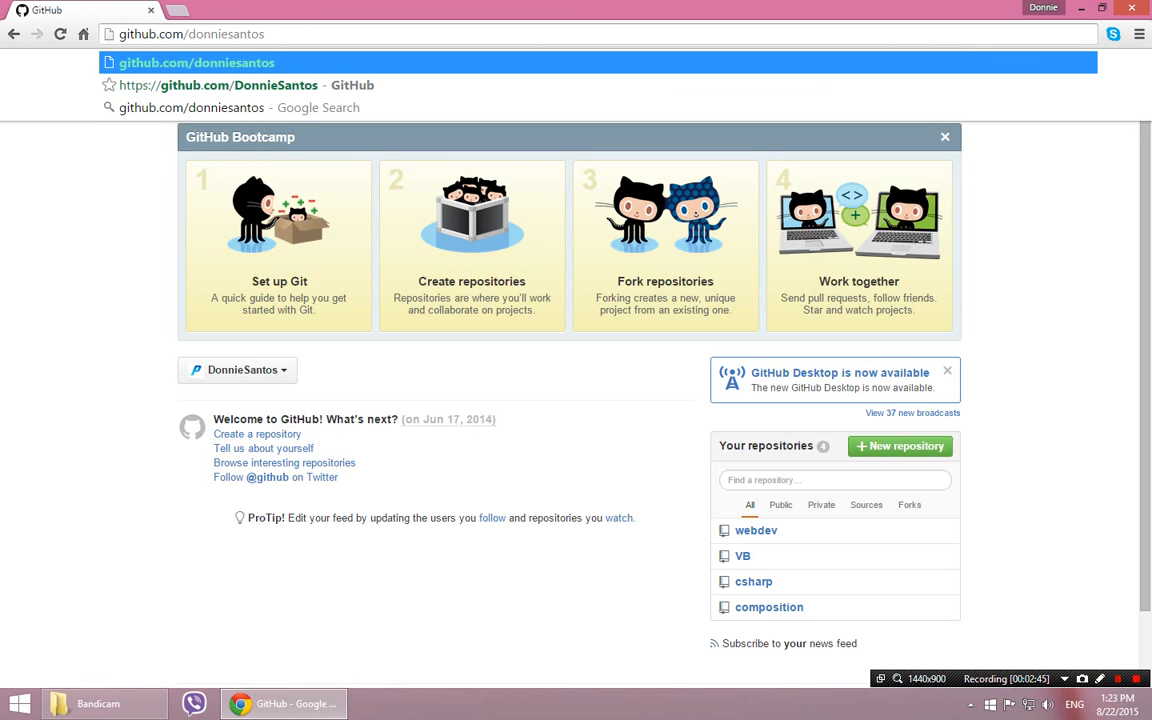
key(Return)
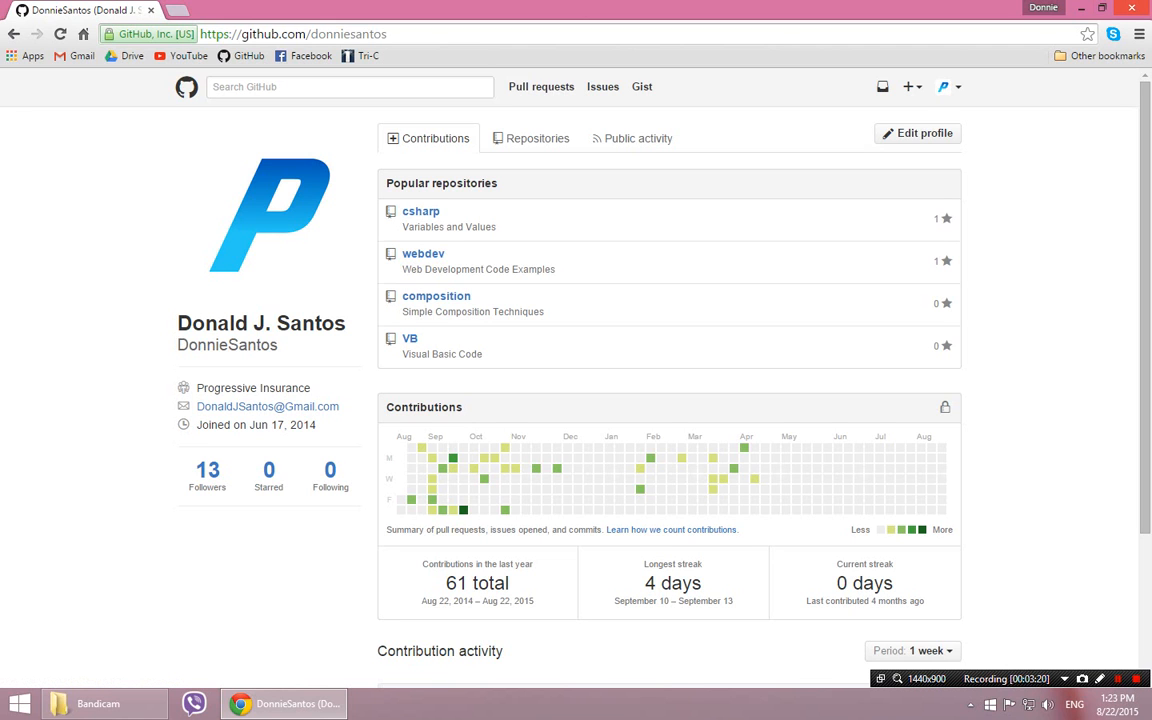
click(1132, 8)
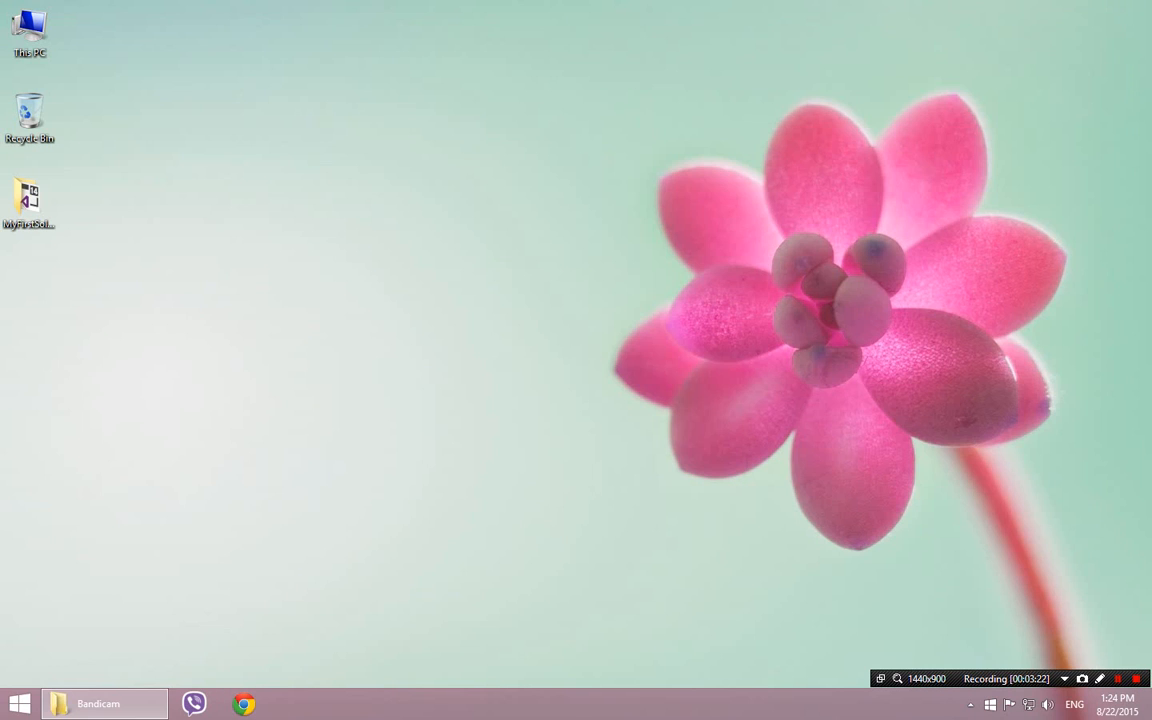
- Search the web in Chrome for "download github for windows" and open the GitHub Desktop site
click(29, 205)
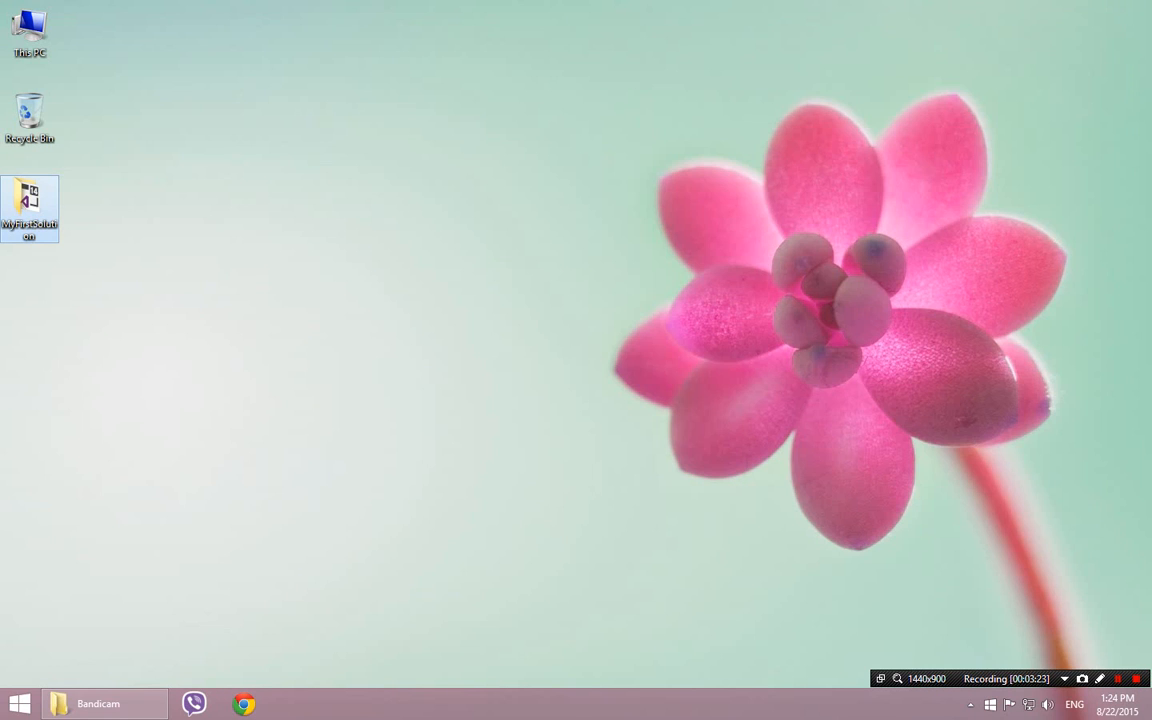
click(243, 704)
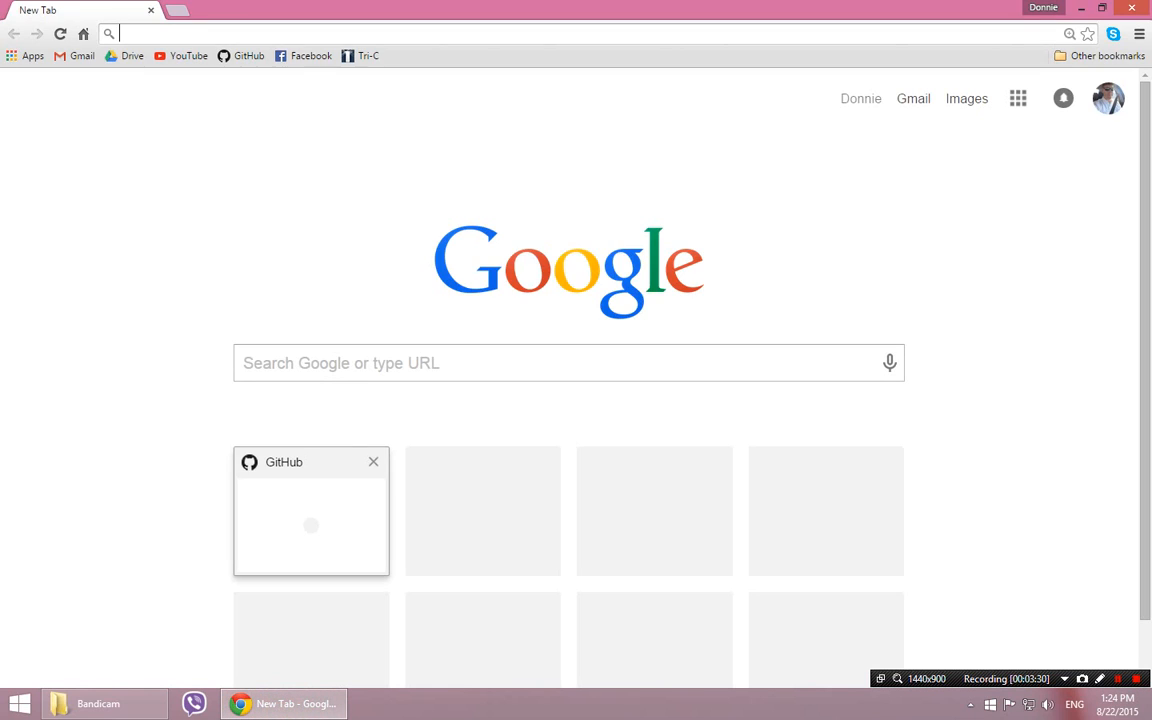
click(373, 461)
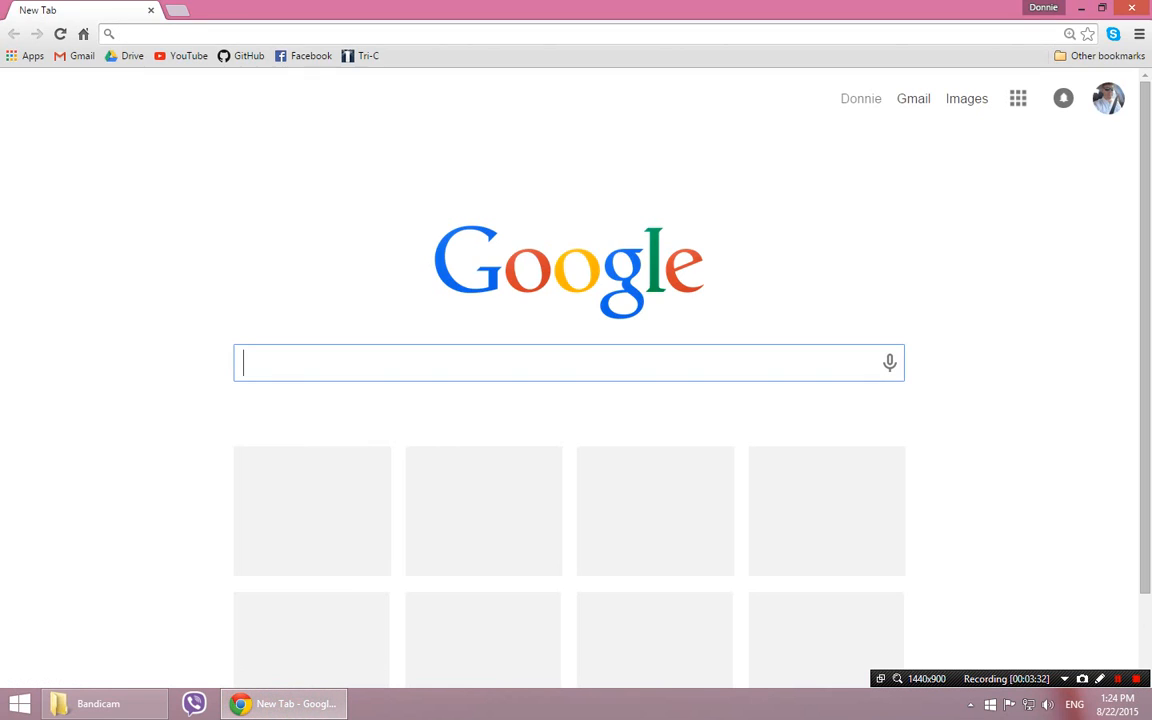
text(download )
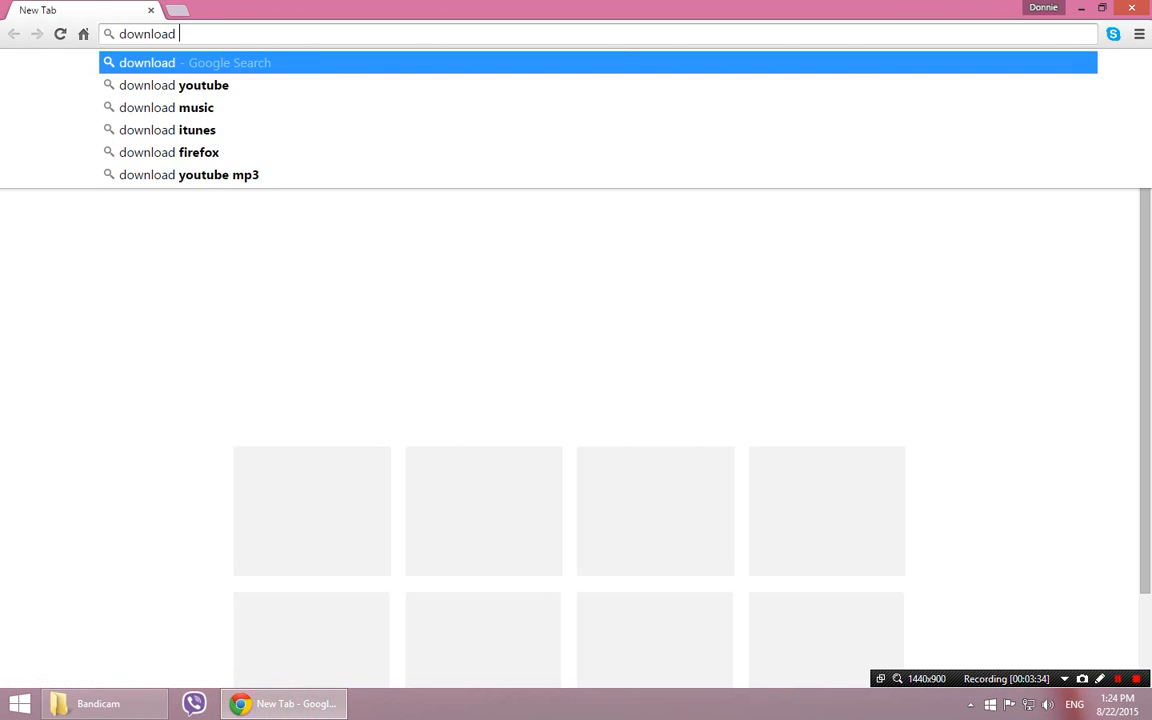
text(github for windows)
key(Return)
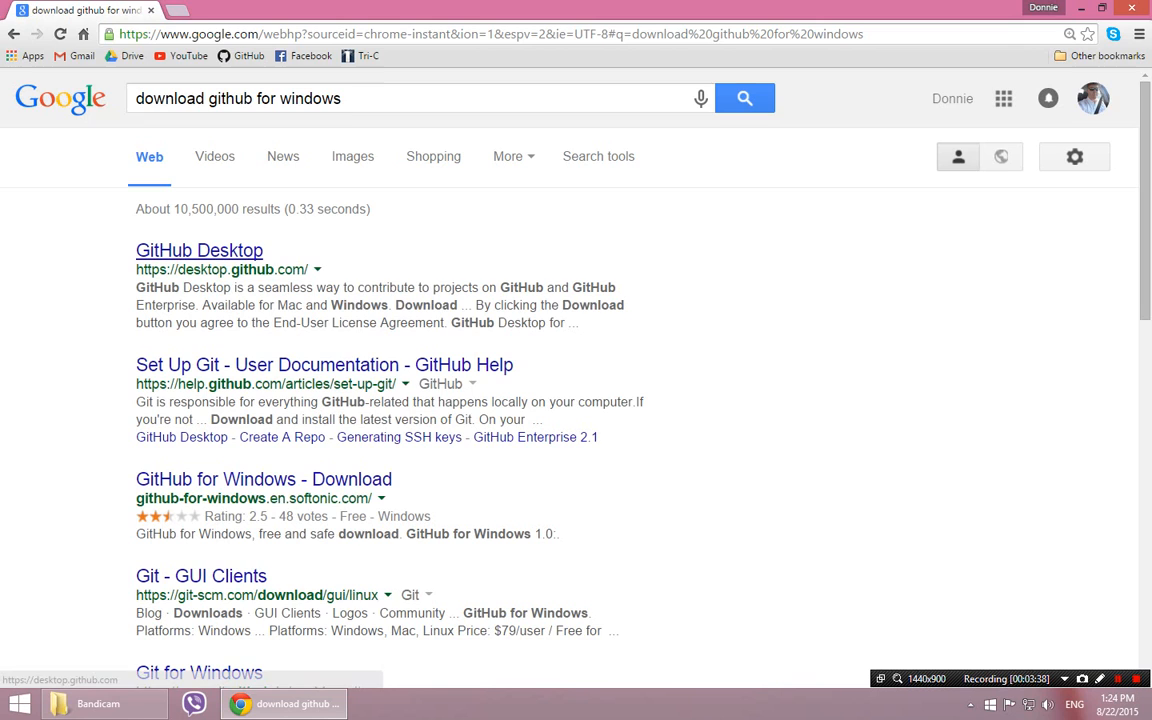
click(199, 250)
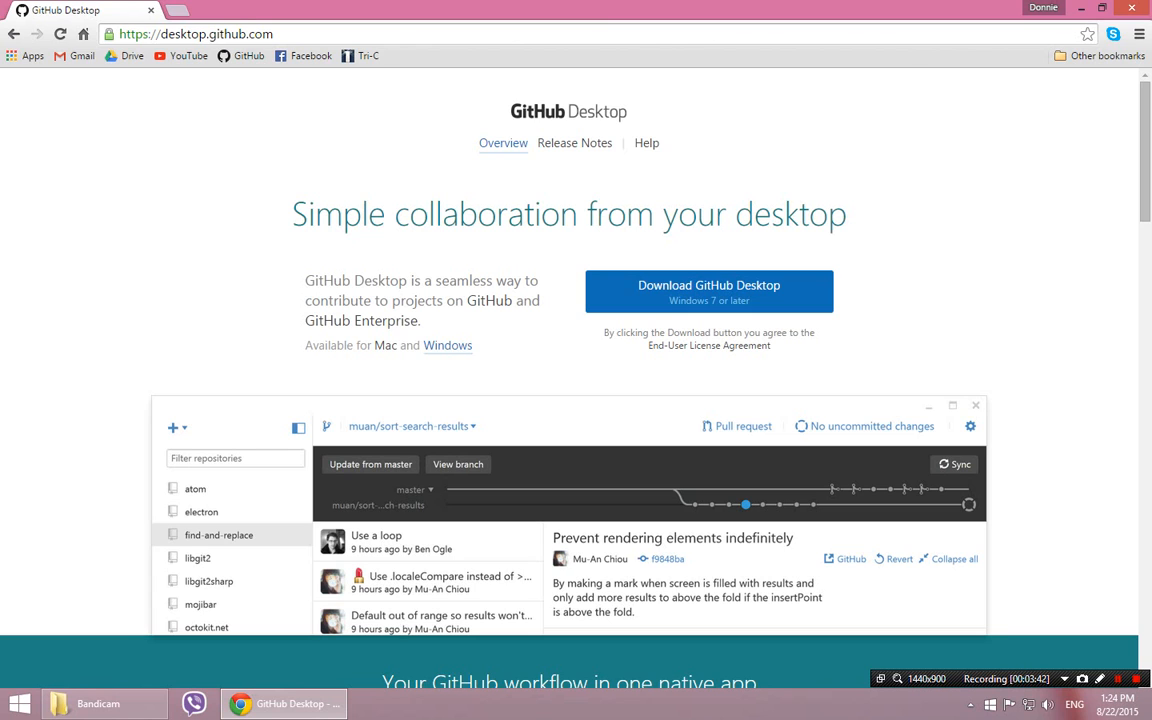
- Download GitHubSetup.exe, run it and approve the installation of GitHub Desktop
click(709, 291)
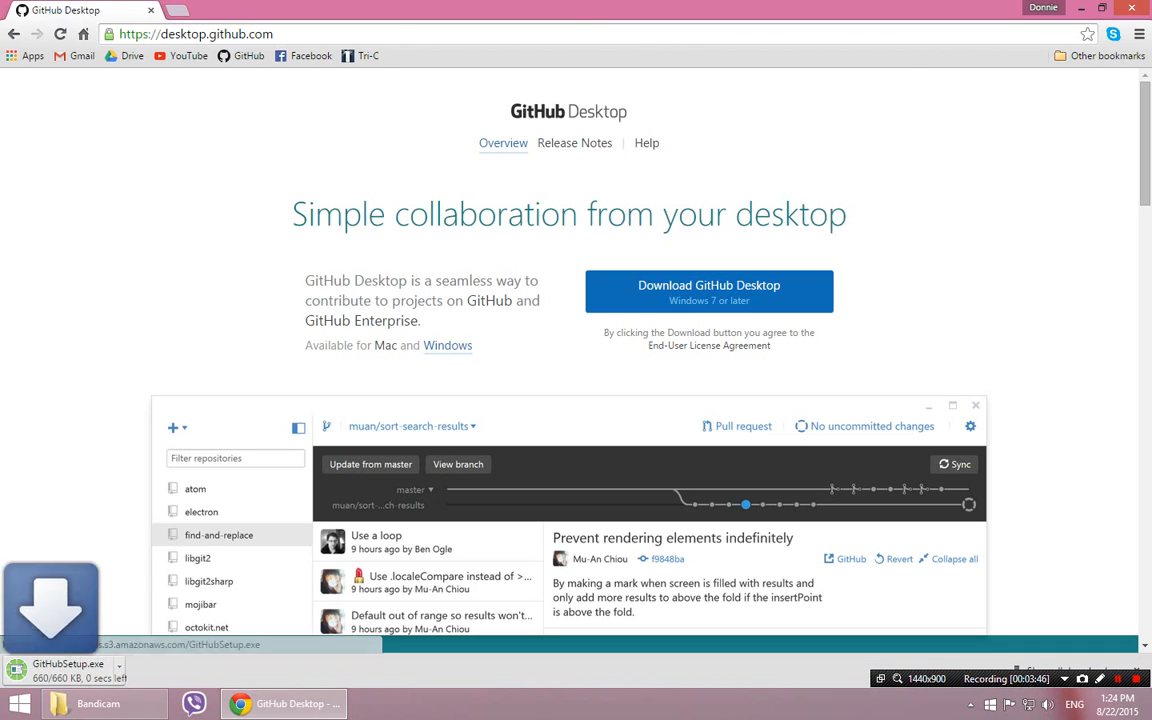
click(76, 671)
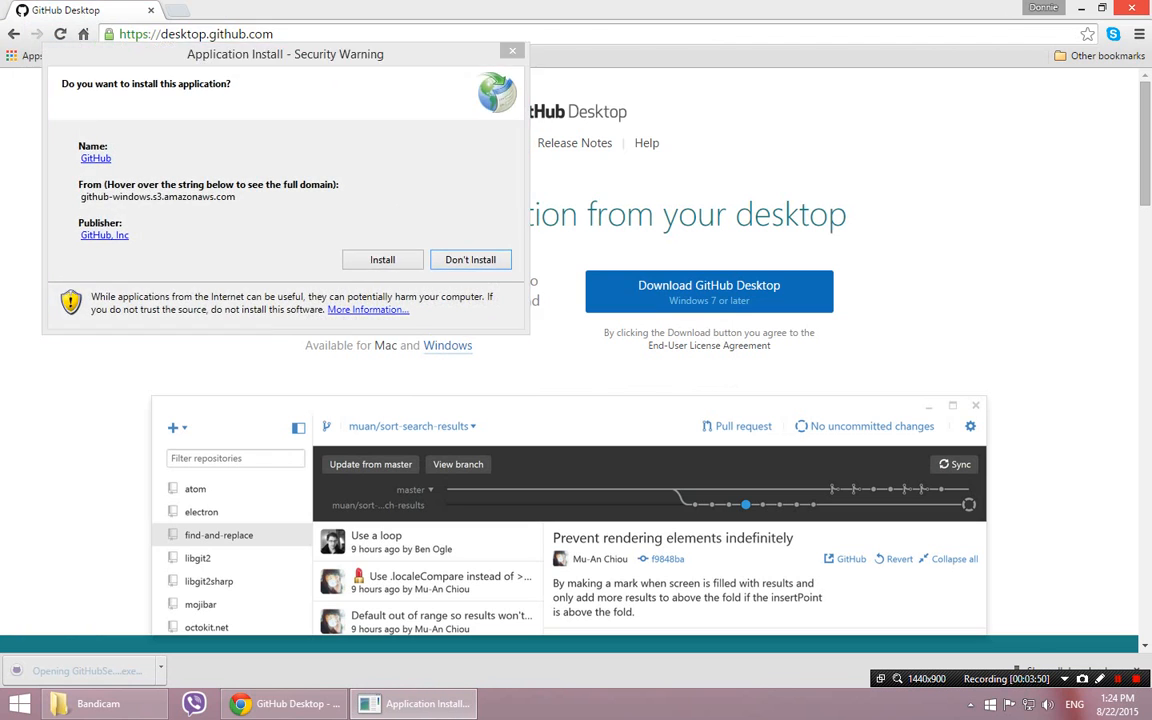
click(1081, 8)
click(382, 259)
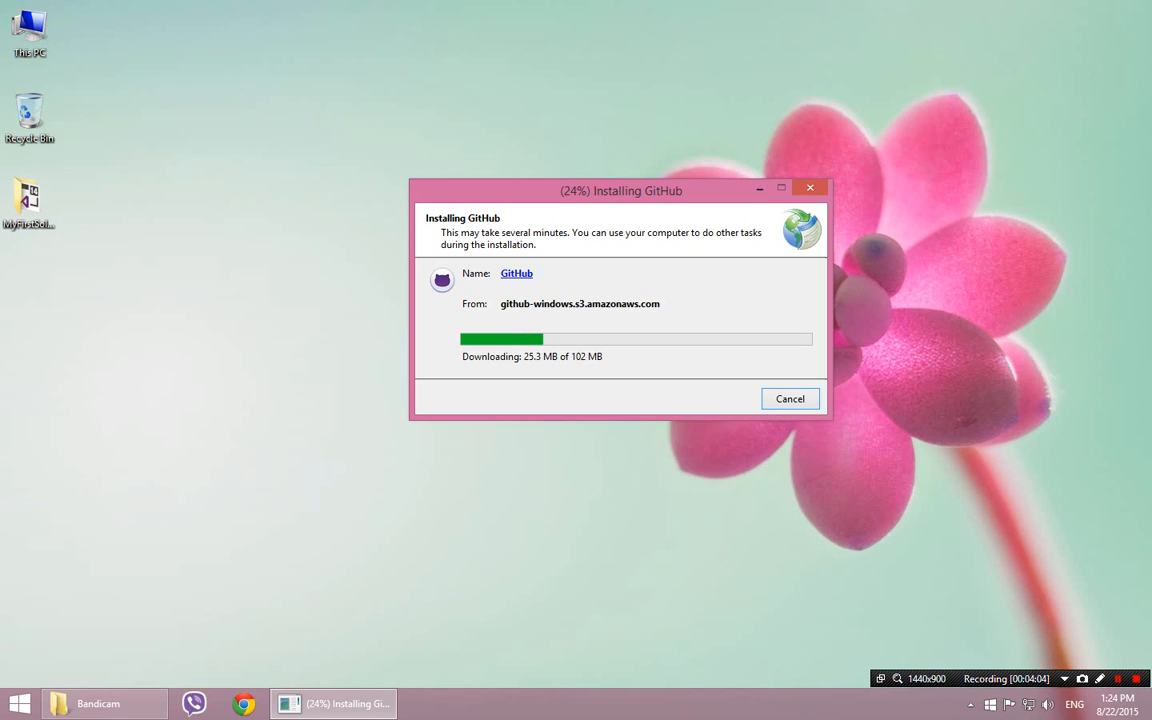
click(29, 203)
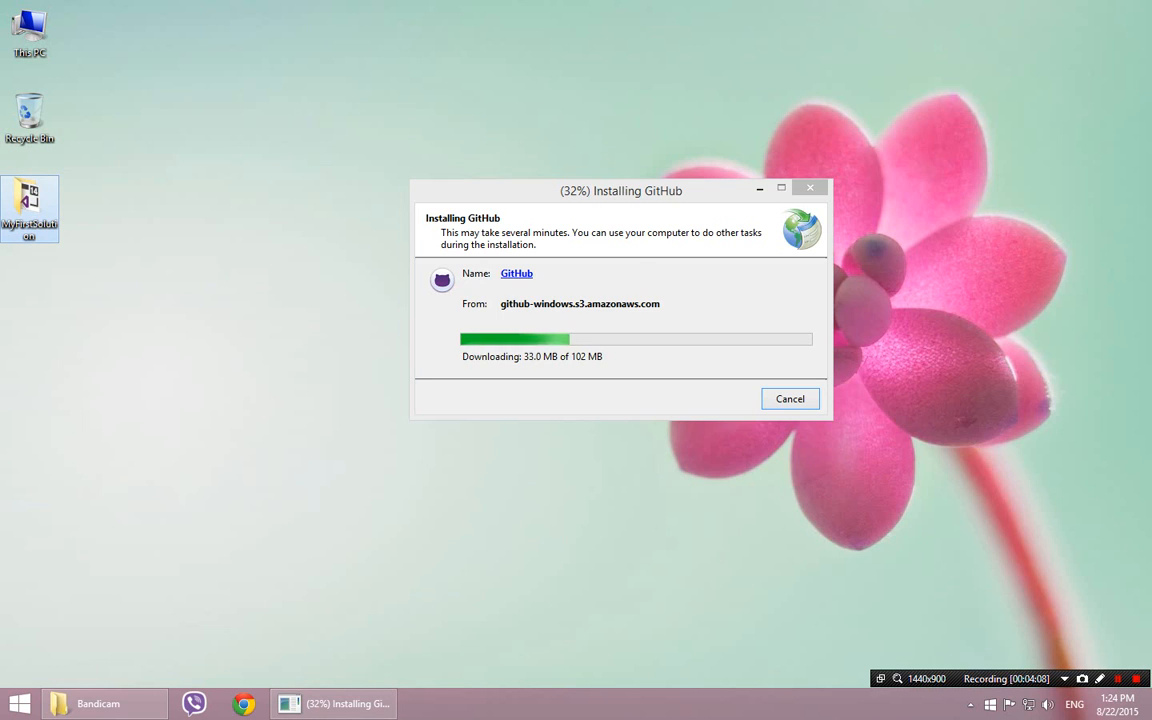
drag(620, 190, 552, 191)
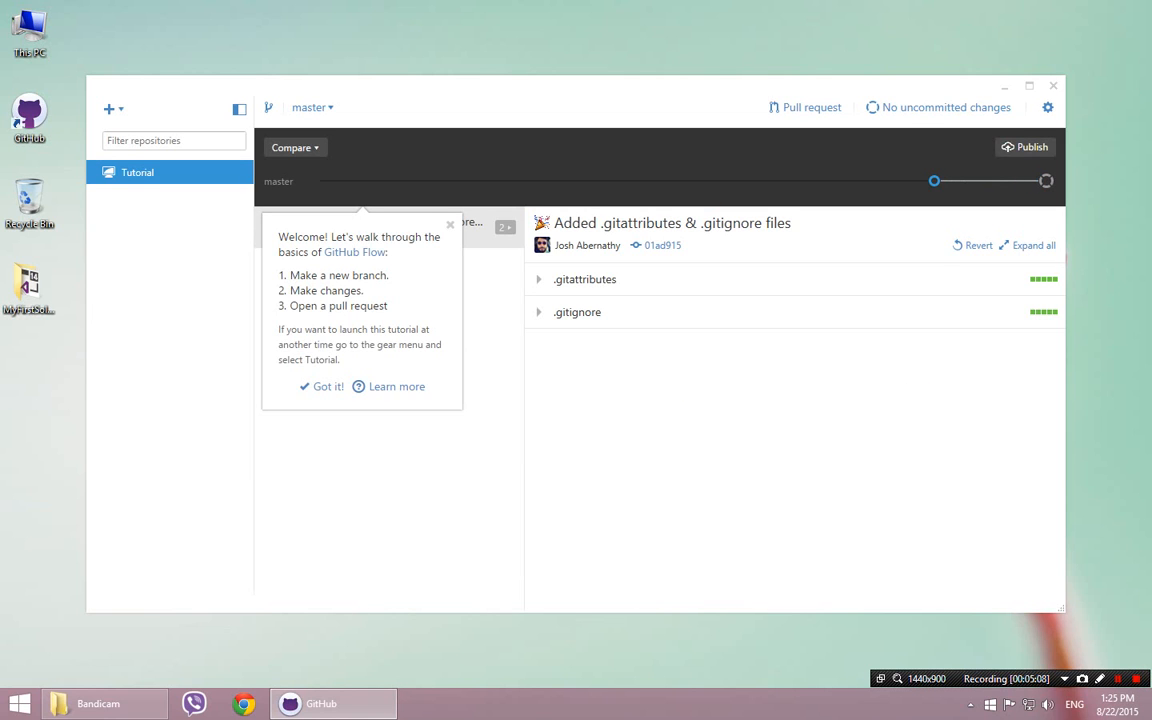
- Remove the Tutorial repository from GitHub Desktop and reposition the window clear of the desktop icons
right_click(166, 179)
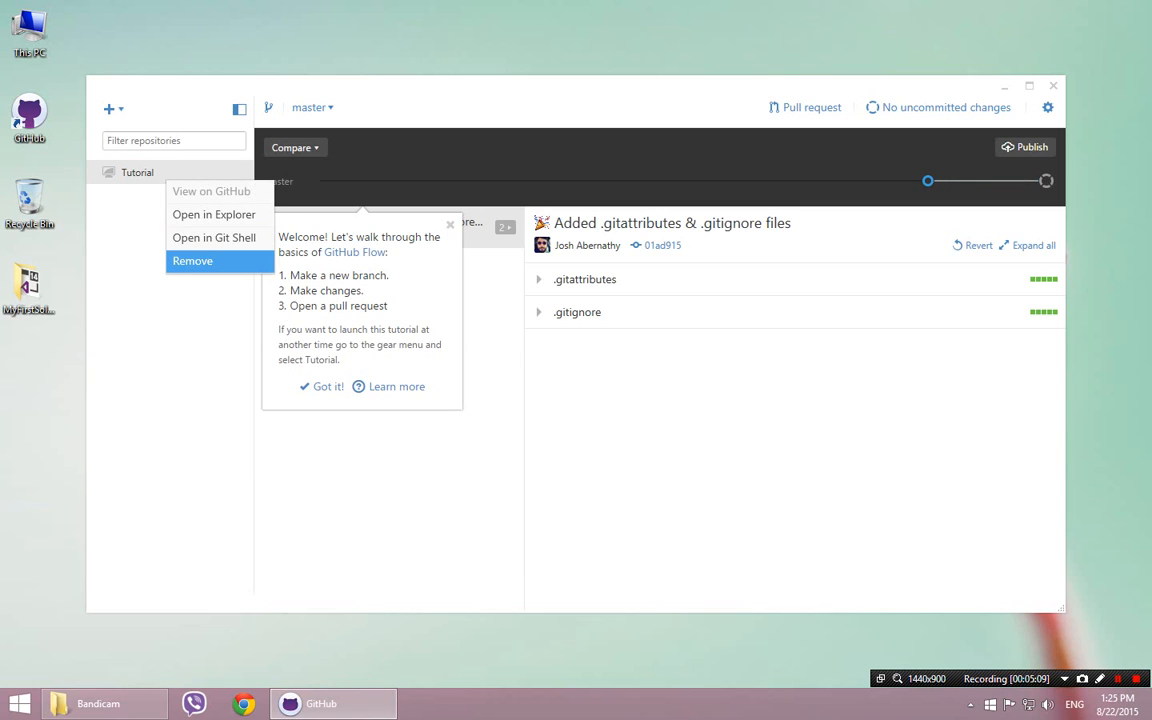
click(192, 260)
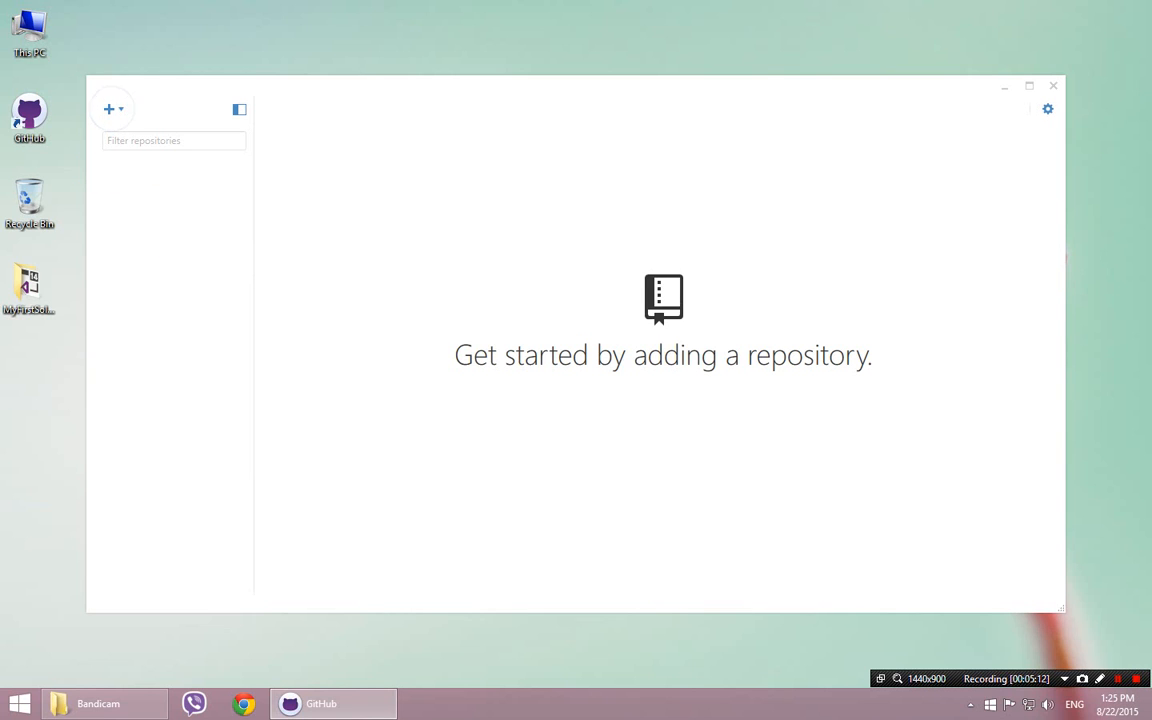
drag(170, 90, 226, 52)
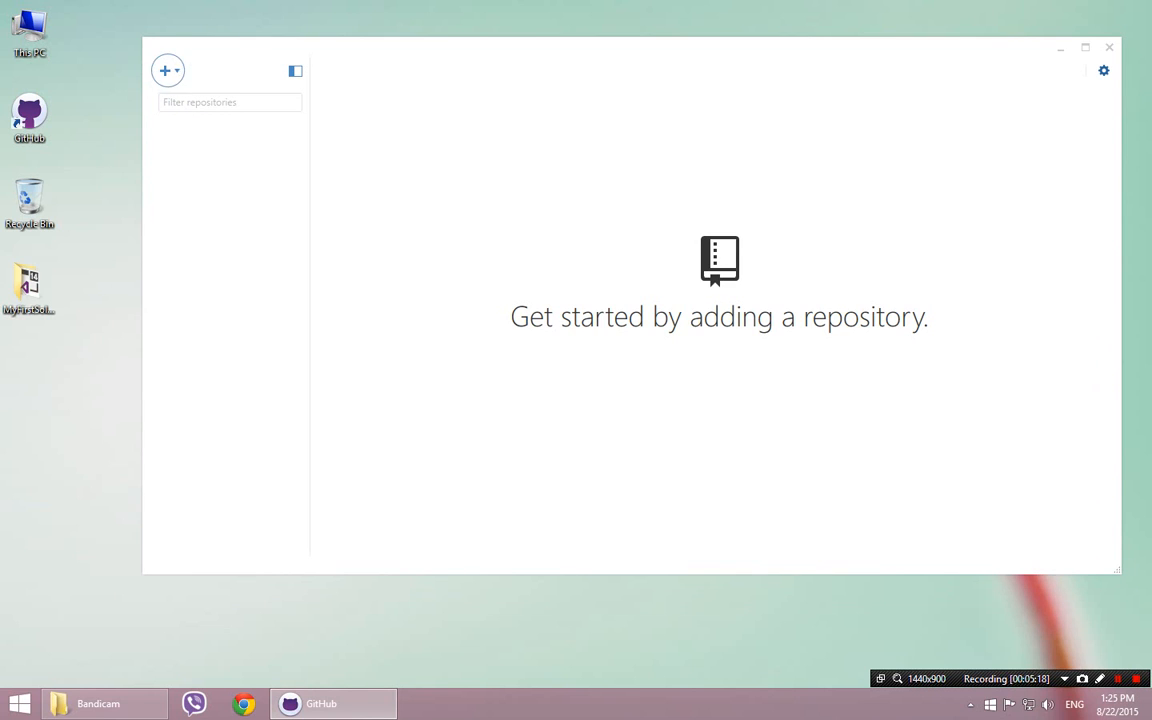
click(1104, 71)
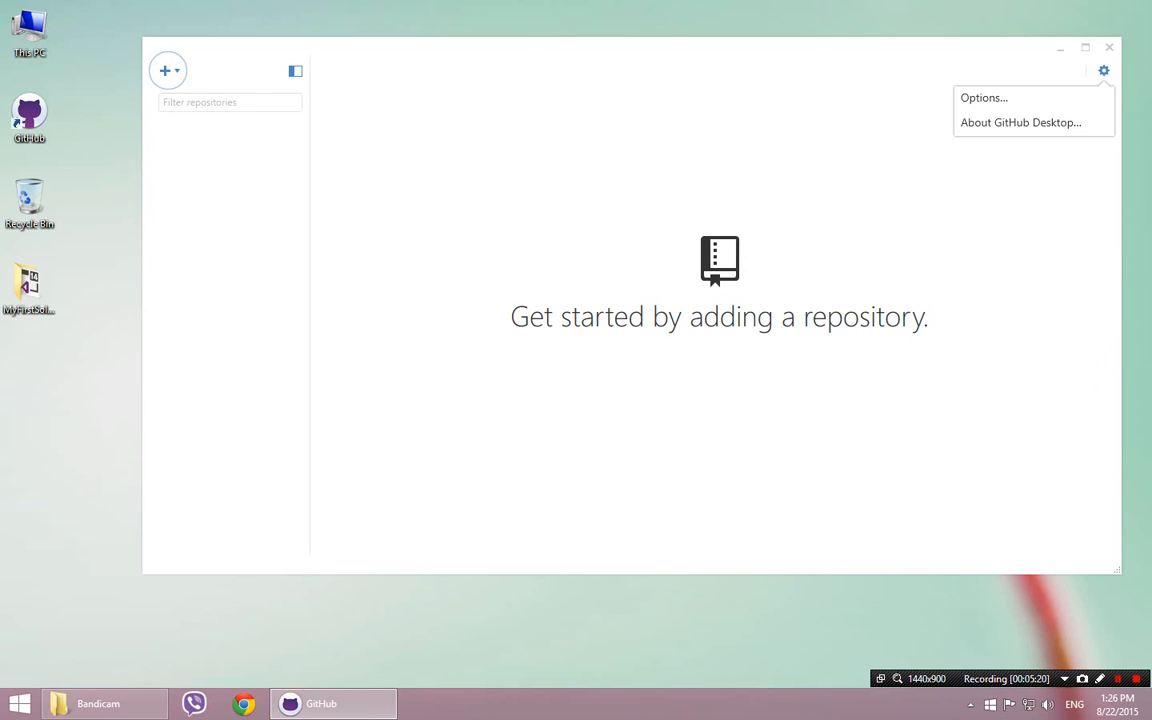
click(173, 72)
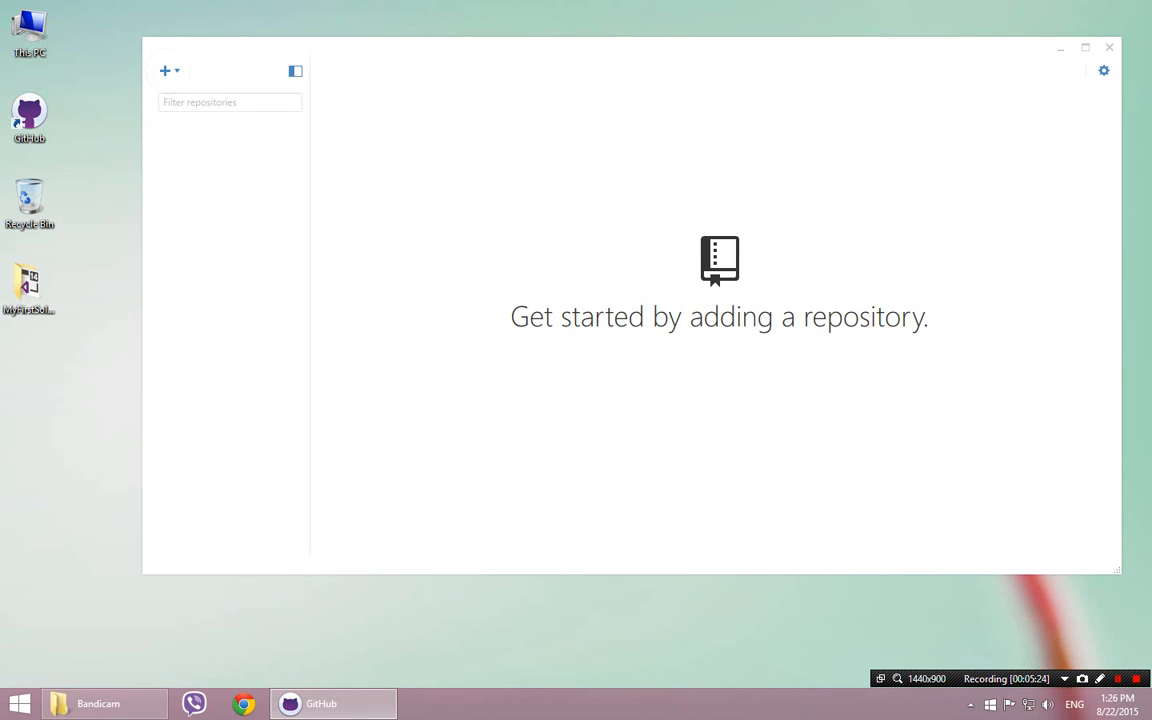
- Create a local repository named "IT 1025" with the Desktop as its containing folder
click(167, 71)
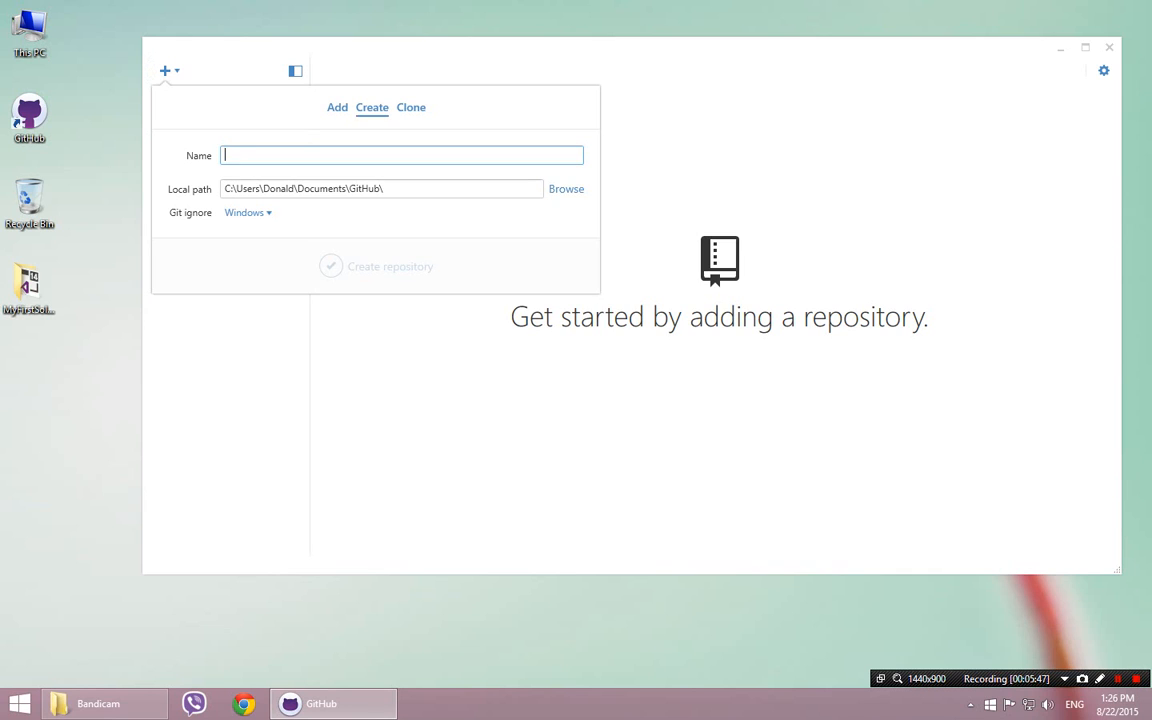
text(IT)
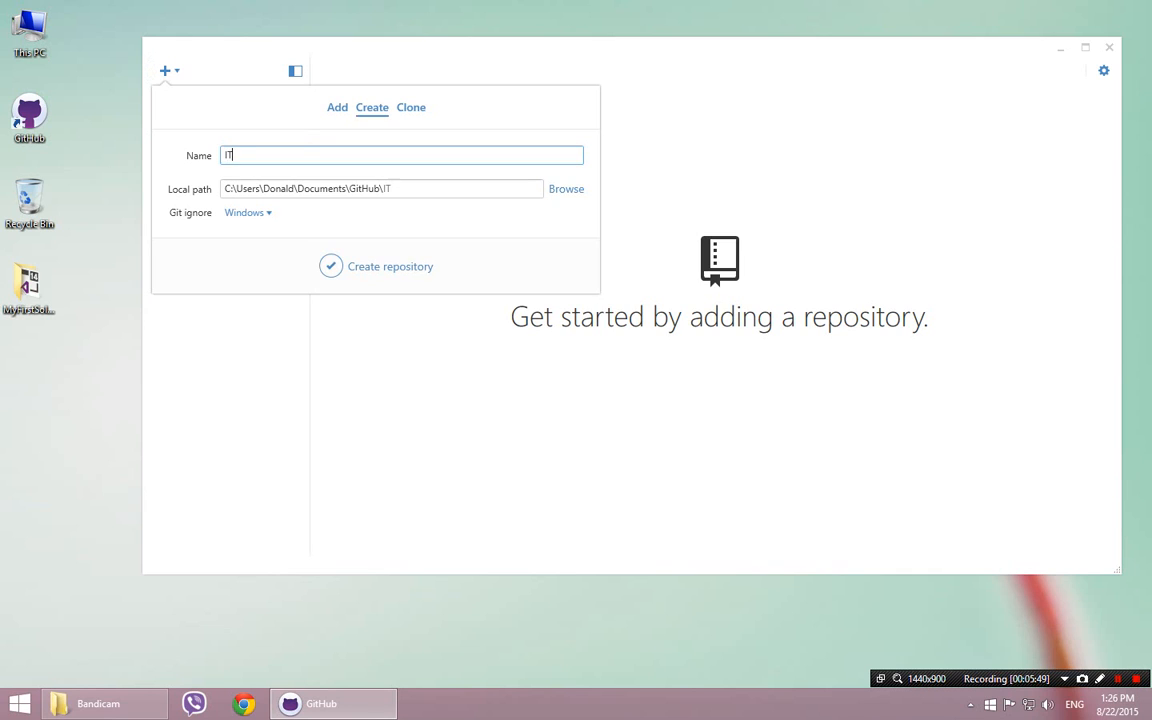
text(1025)
click(233, 155)
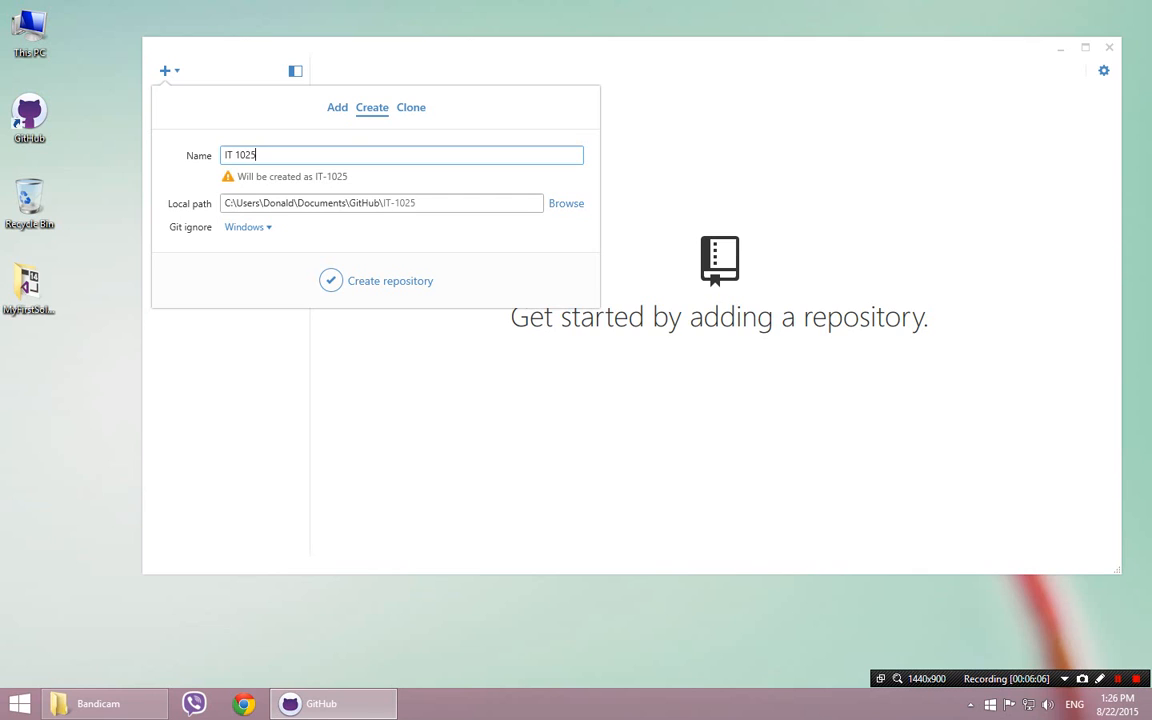
click(566, 203)
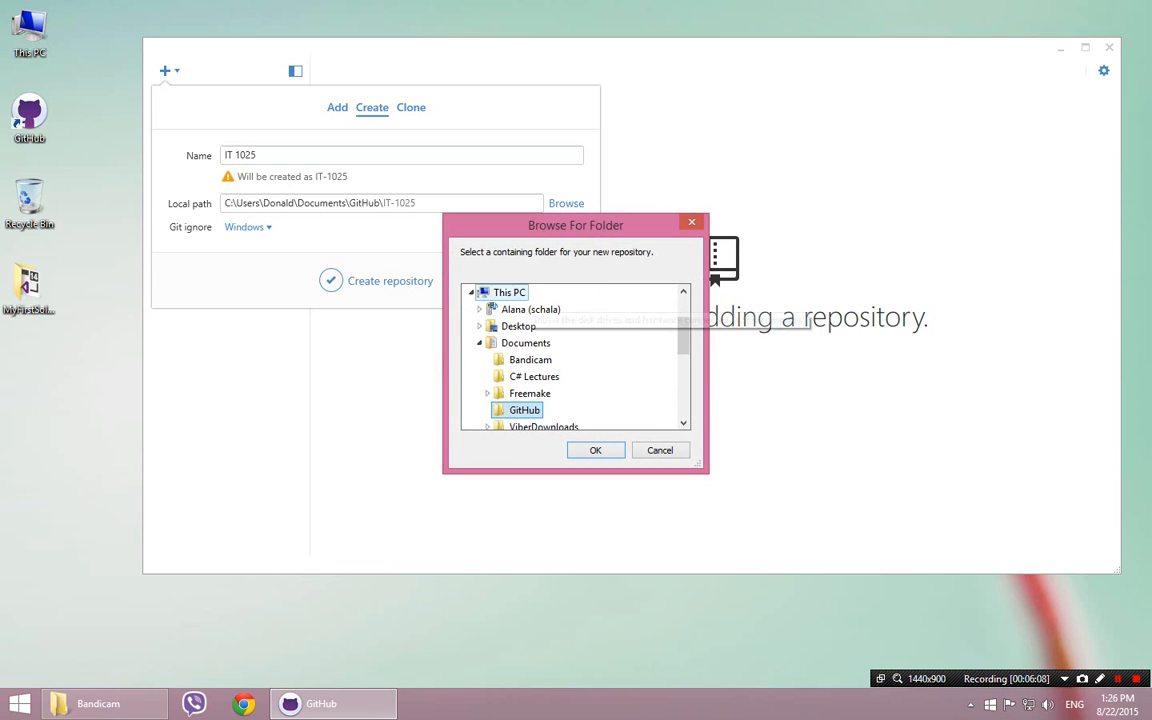
click(518, 326)
click(596, 450)
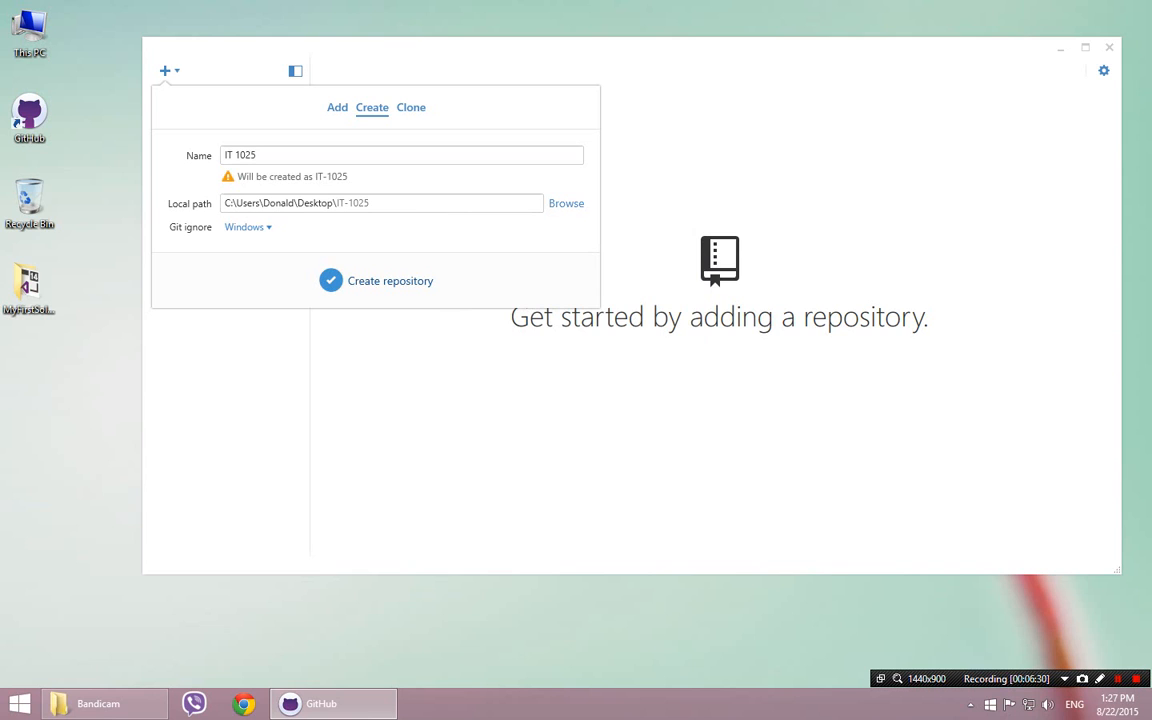
click(376, 281)
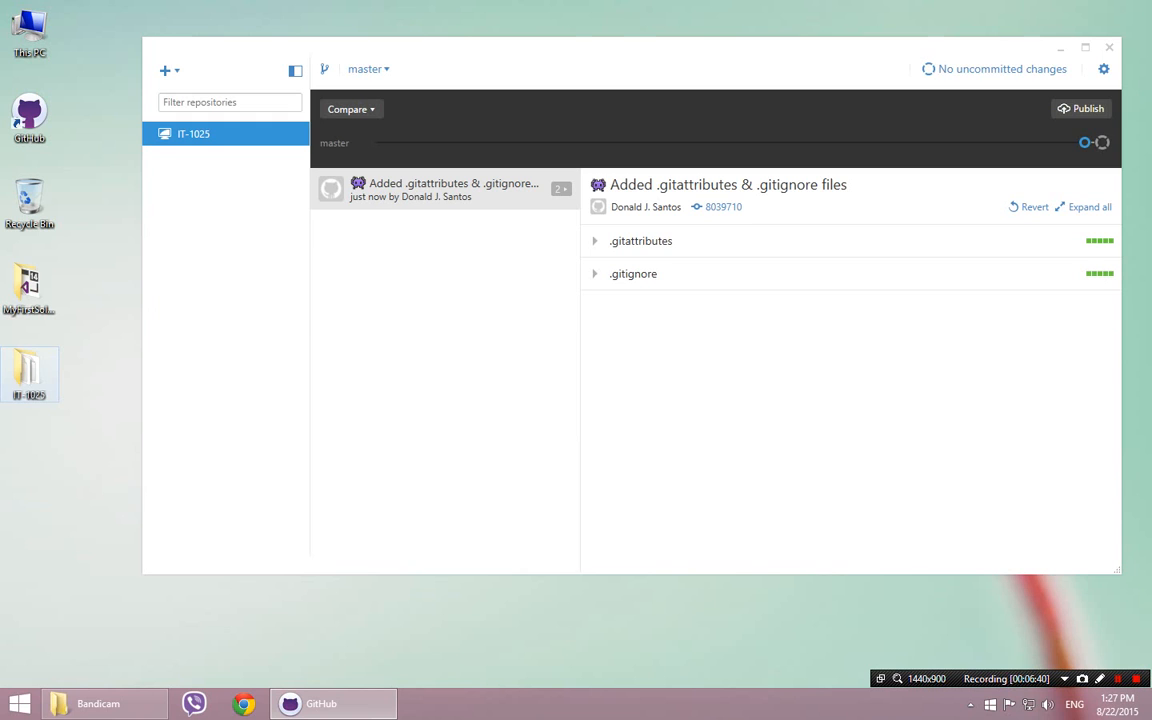
- Delete the .gitattributes and .gitignore files from the IT-1025 folder on the desktop, check the folder's contents and close it
double_click(29, 374)
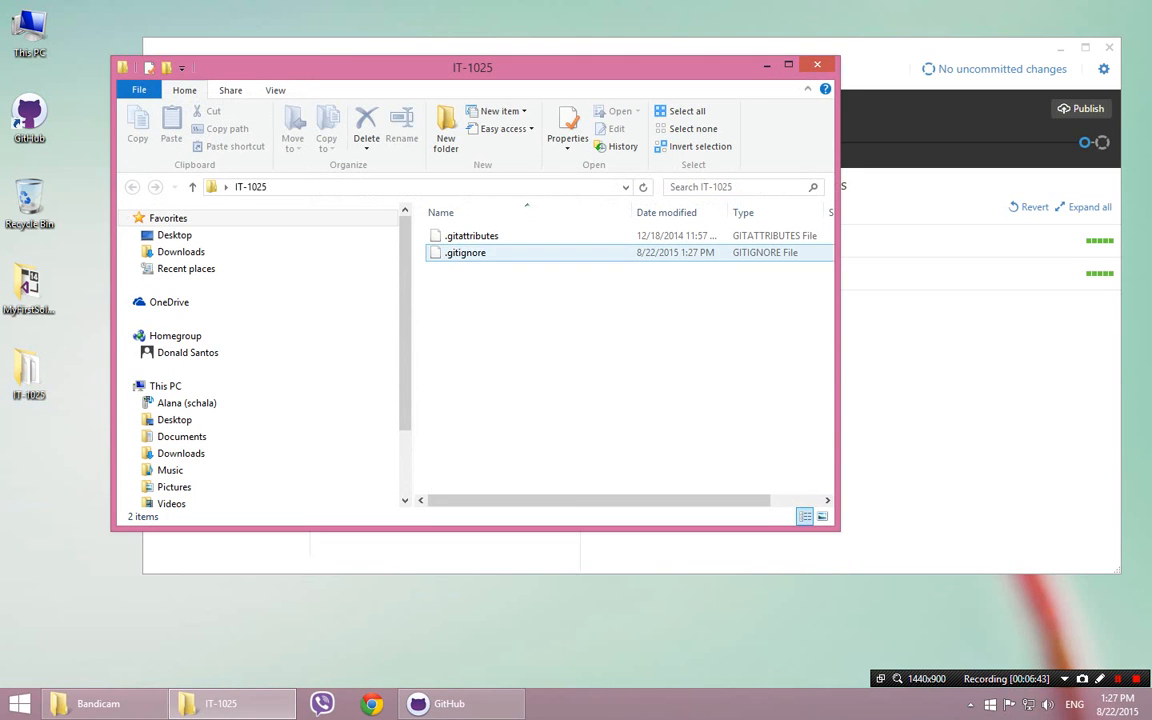
drag(694, 411, 485, 230)
right_click(498, 237)
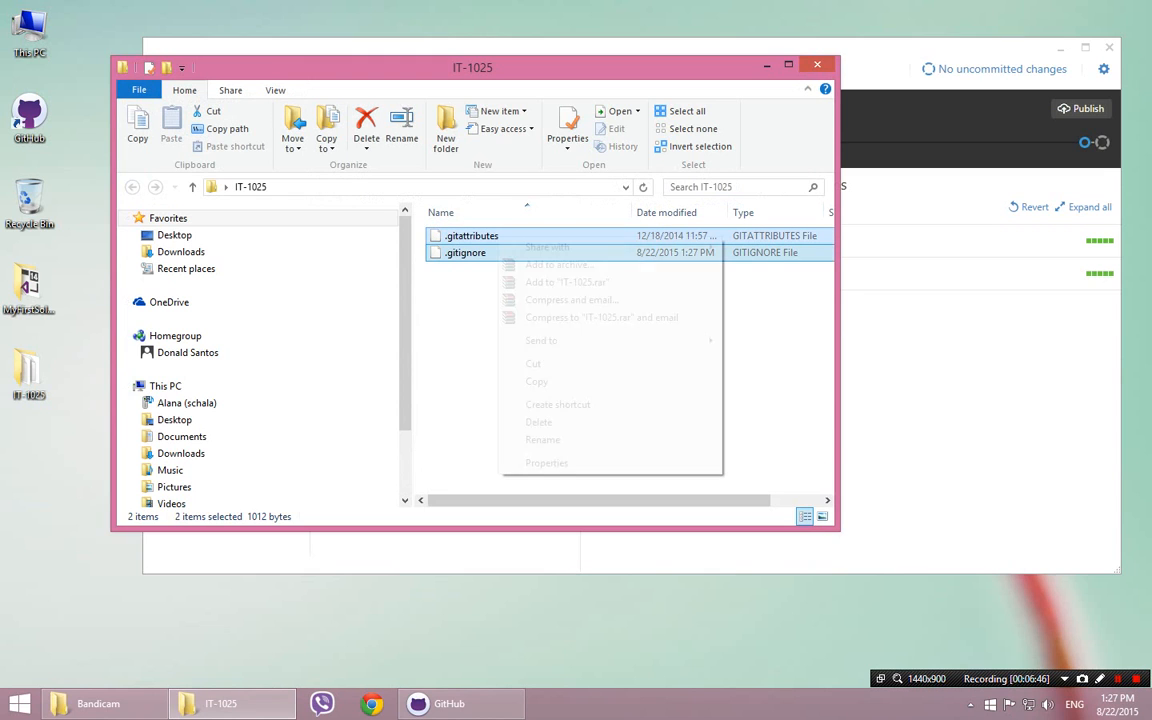
click(538, 422)
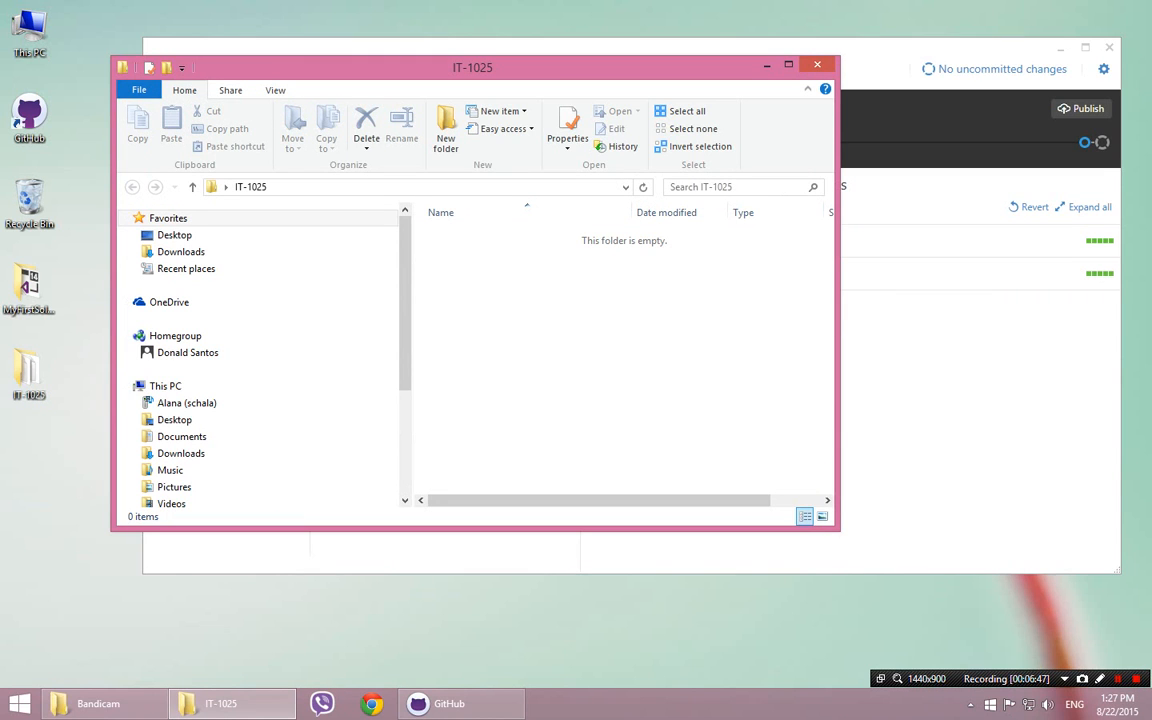
click(817, 65)
double_click(29, 372)
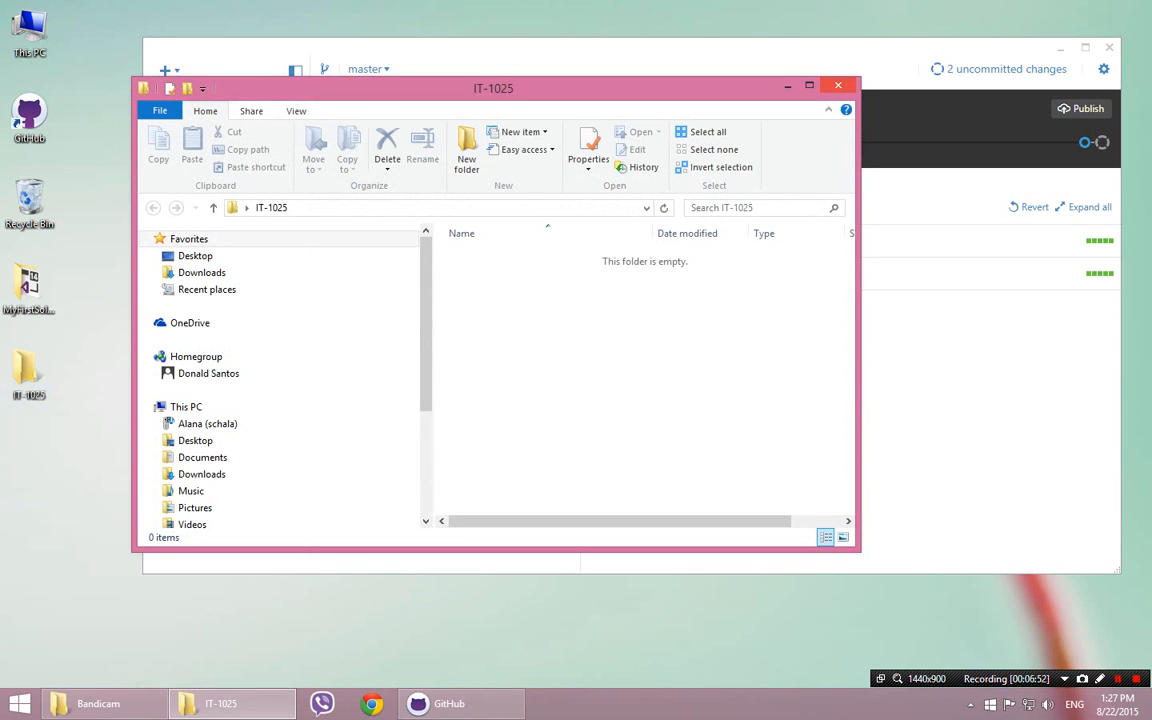
click(838, 86)
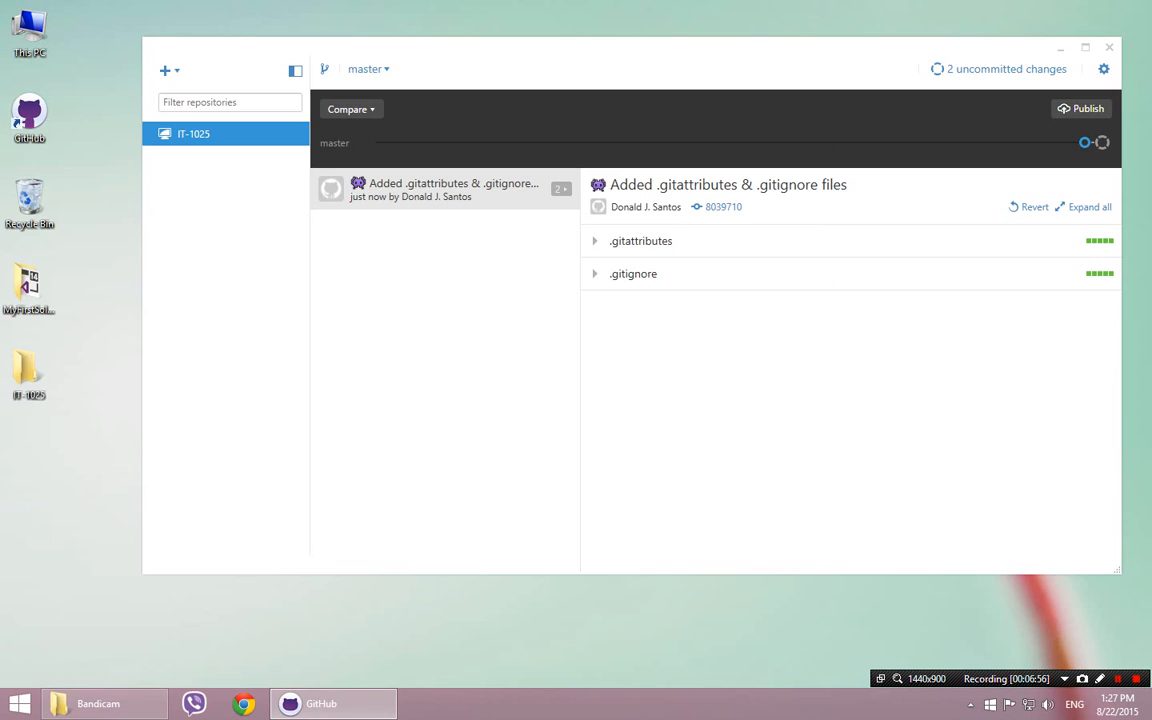
double_click(29, 372)
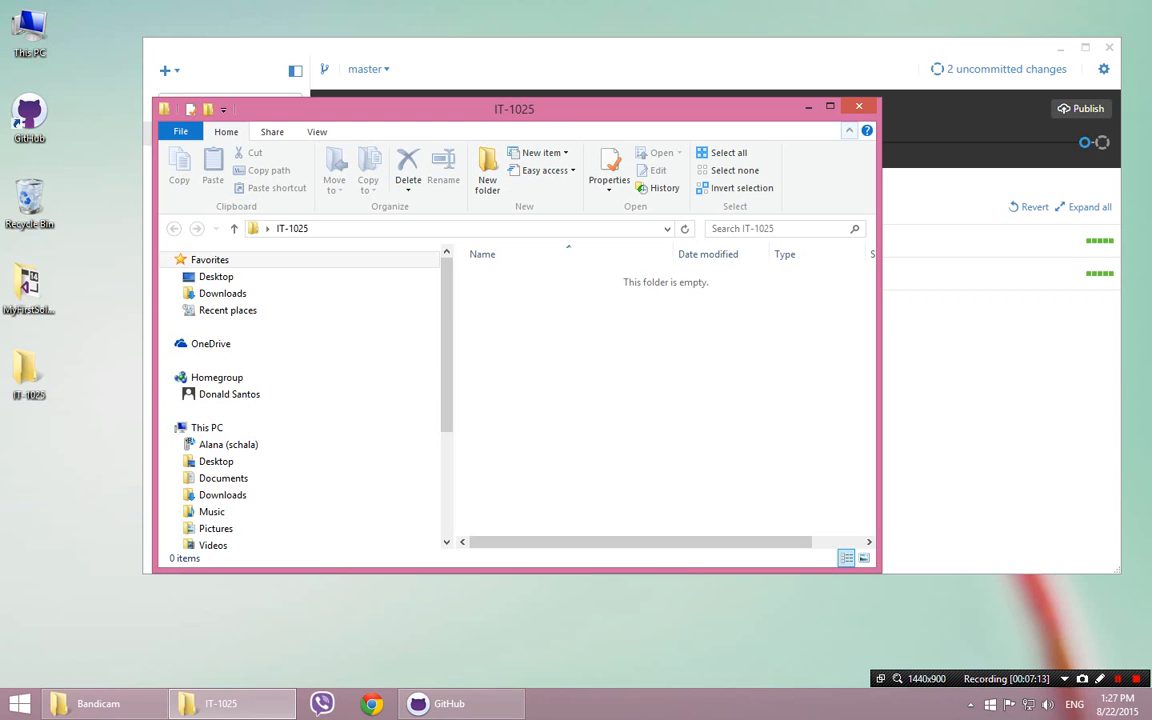
click(859, 106)
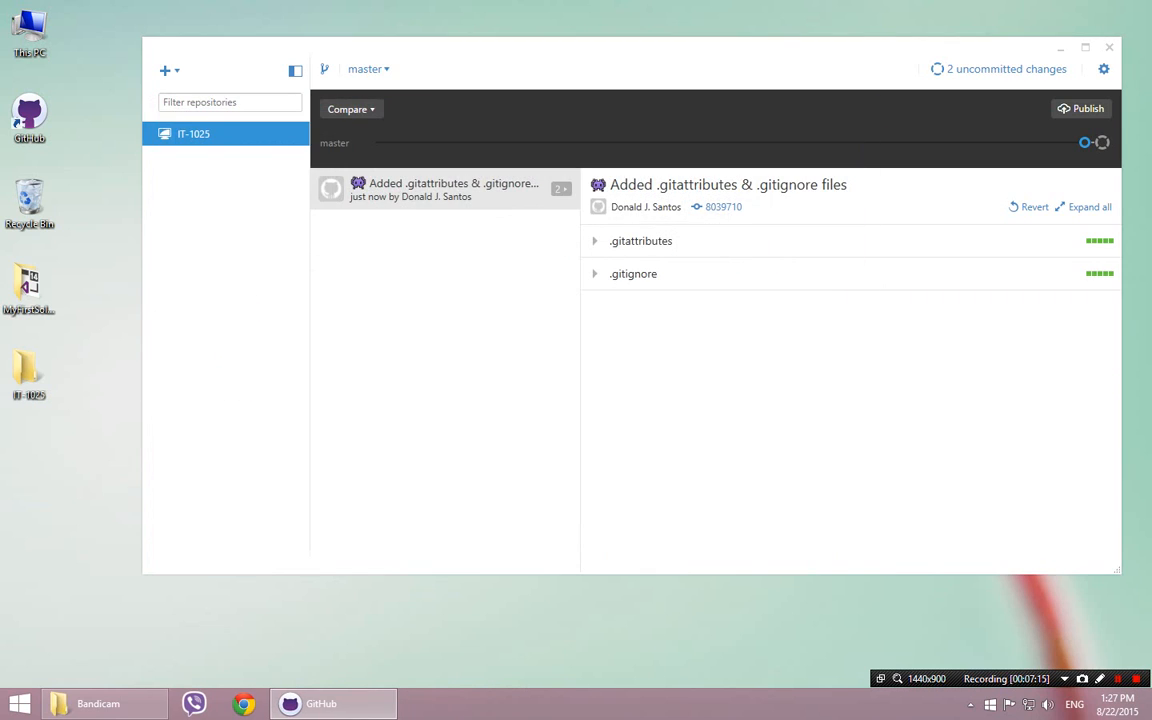
- Move the MyFirstSolution folder from the desktop into the IT-1025 folder, check that folder's contents and close it
click(29, 288)
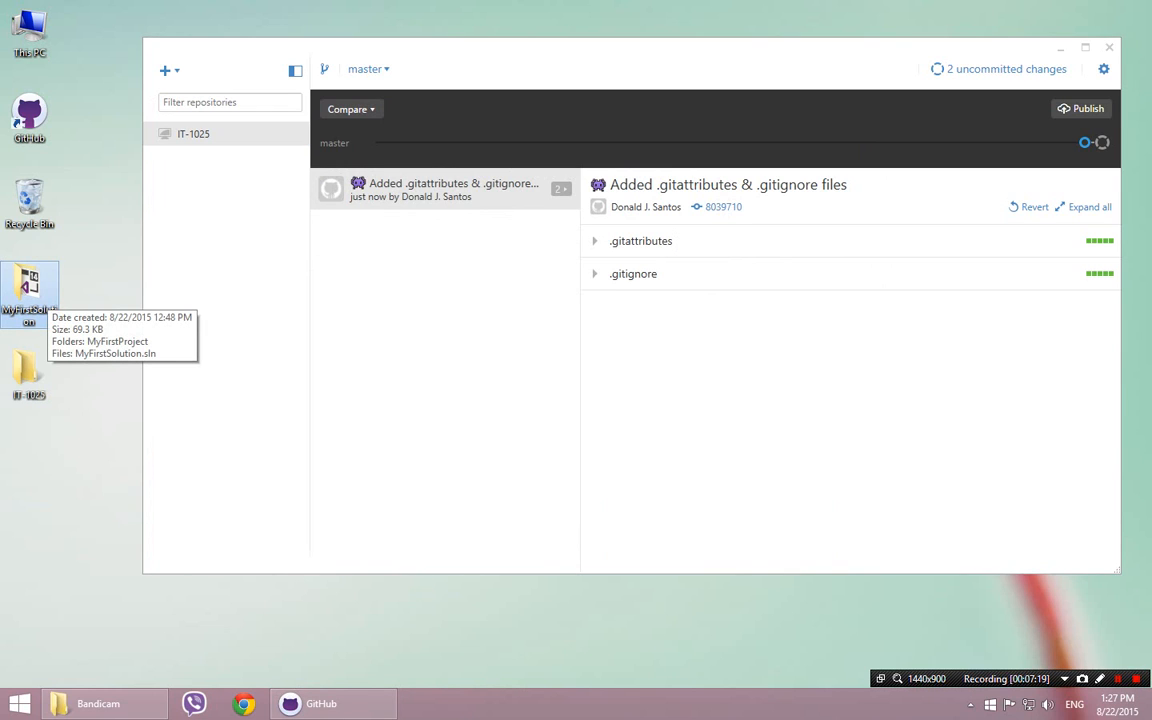
drag(35, 295, 28, 370)
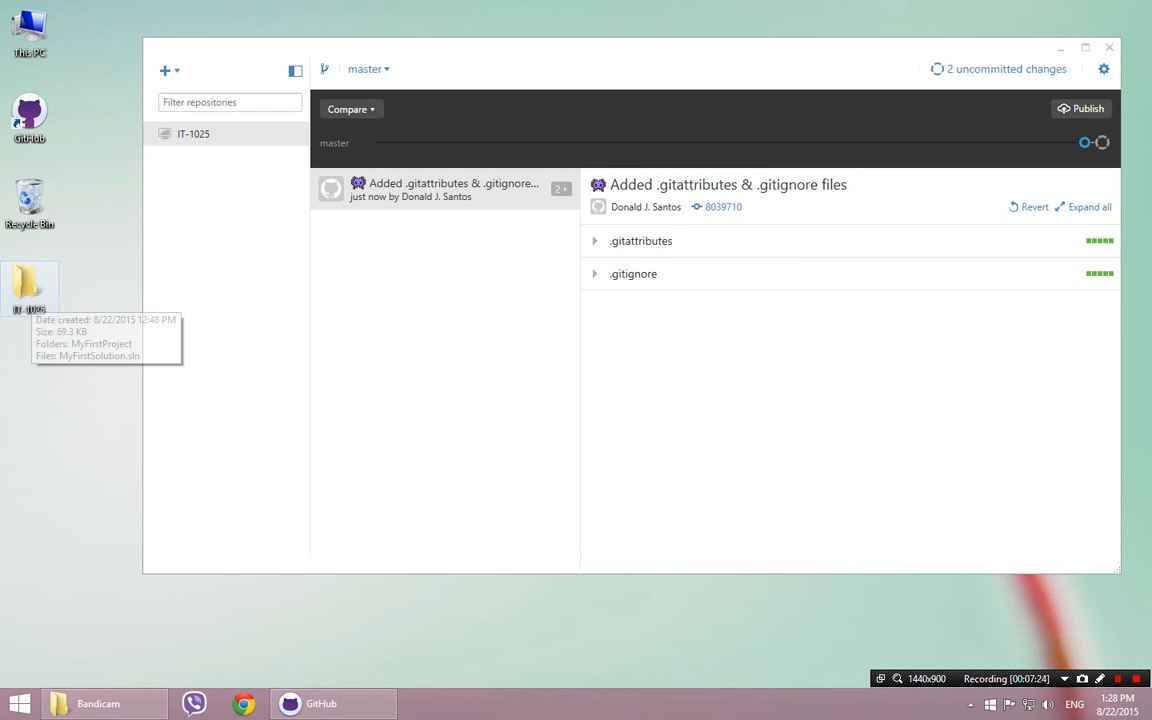
double_click(28, 290)
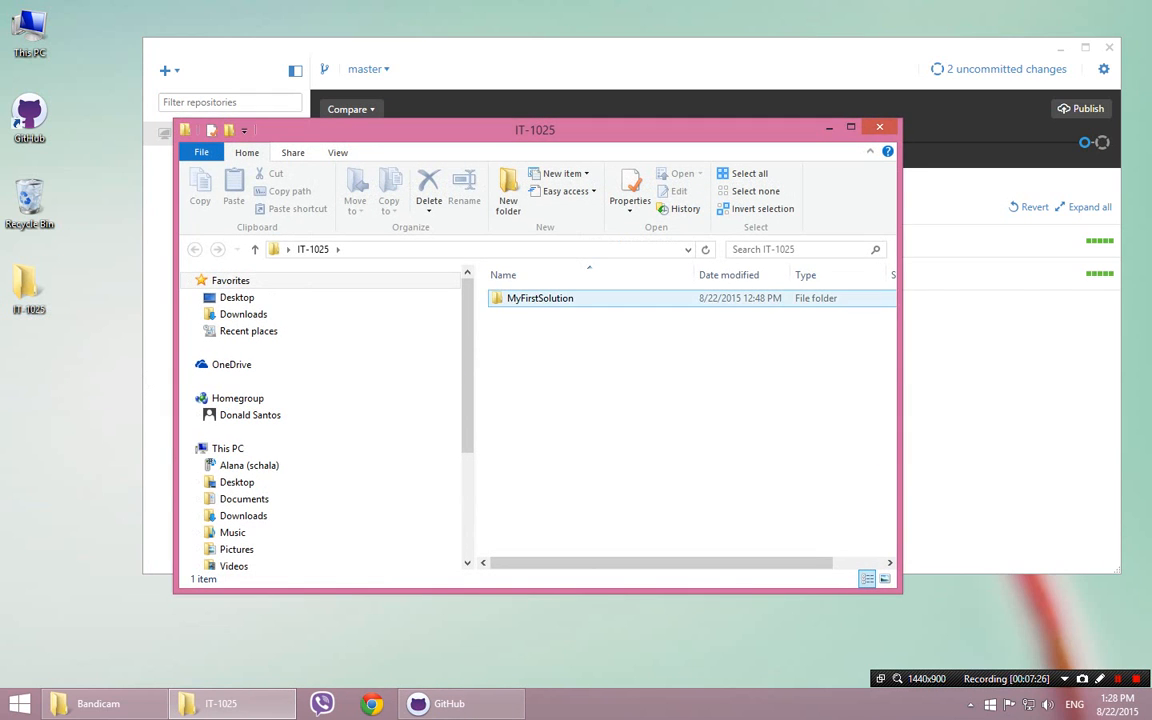
click(28, 288)
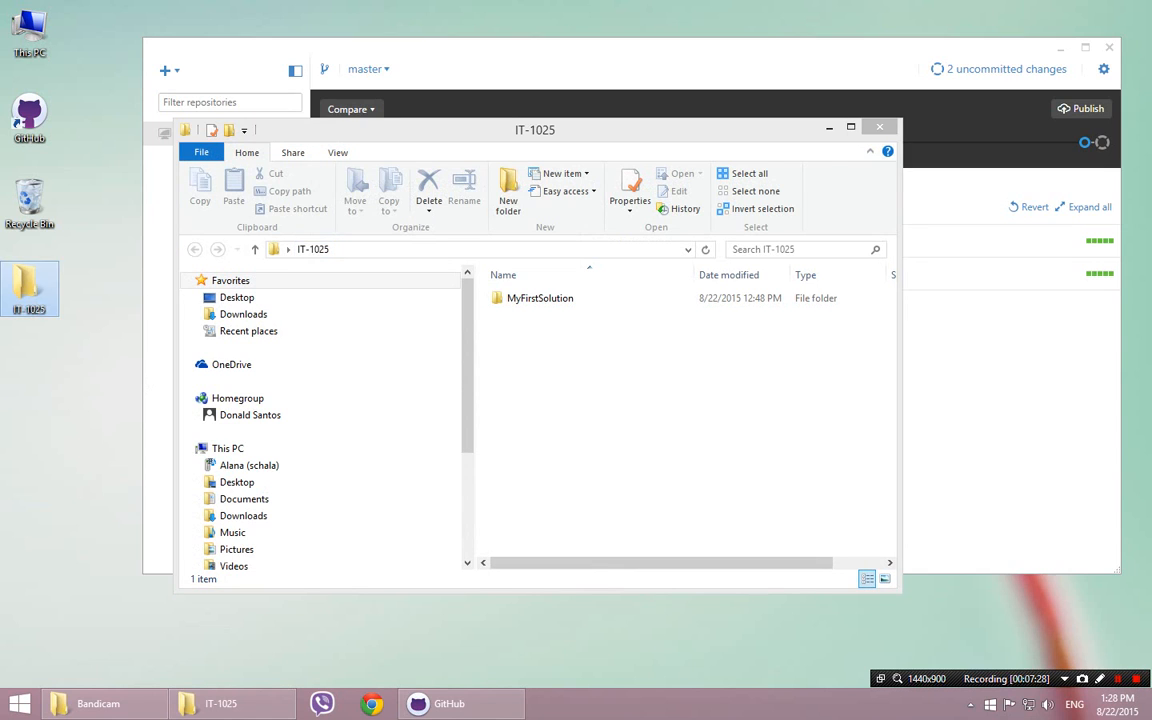
click(681, 381)
click(540, 298)
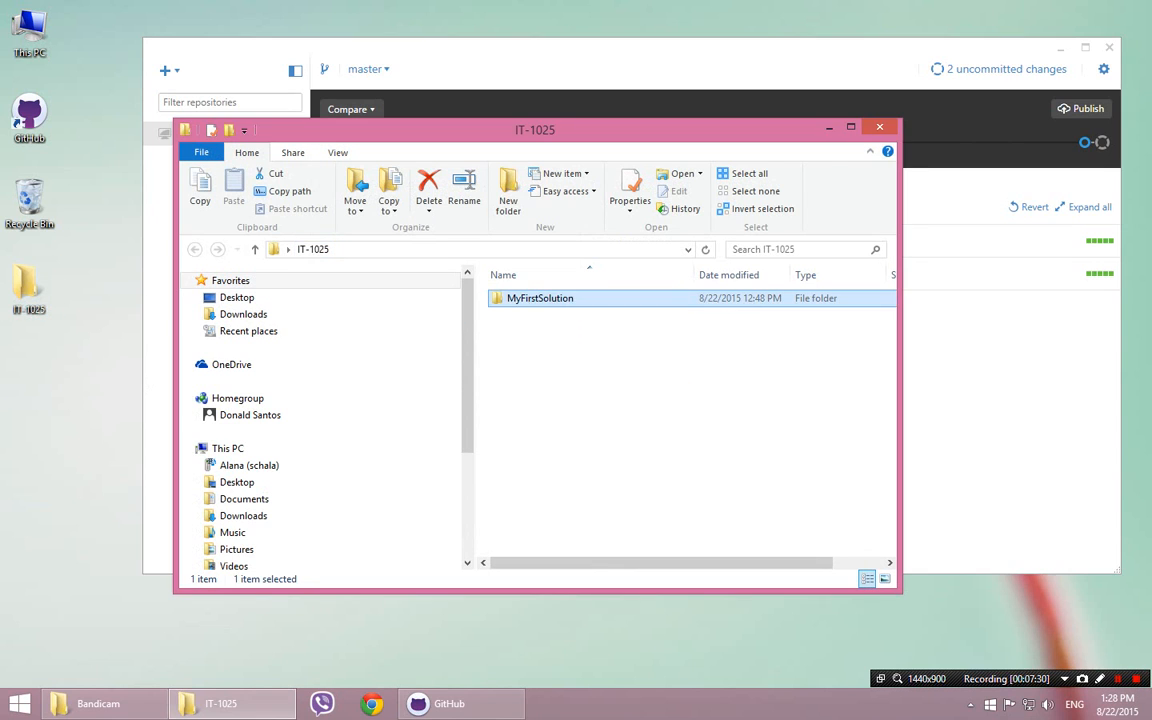
key(alt+F4)
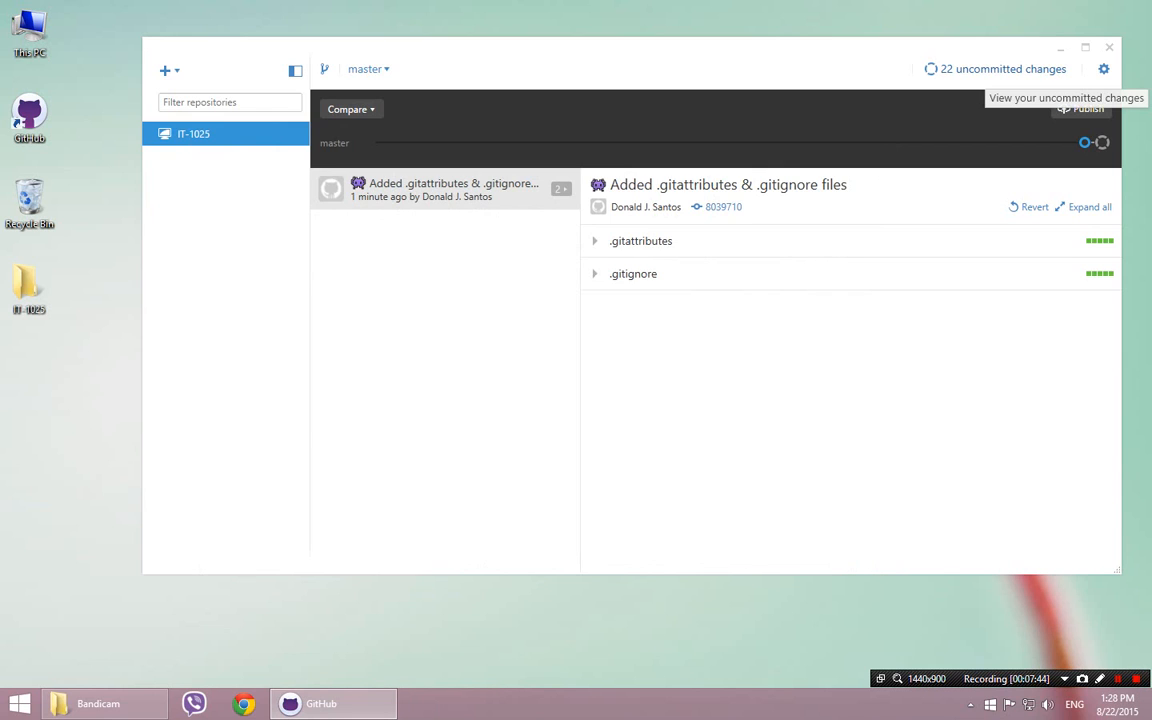
- Commit all uncommitted changes in IT-1025 to master with the summary "Added MyFirstSolution"
click(1003, 69)
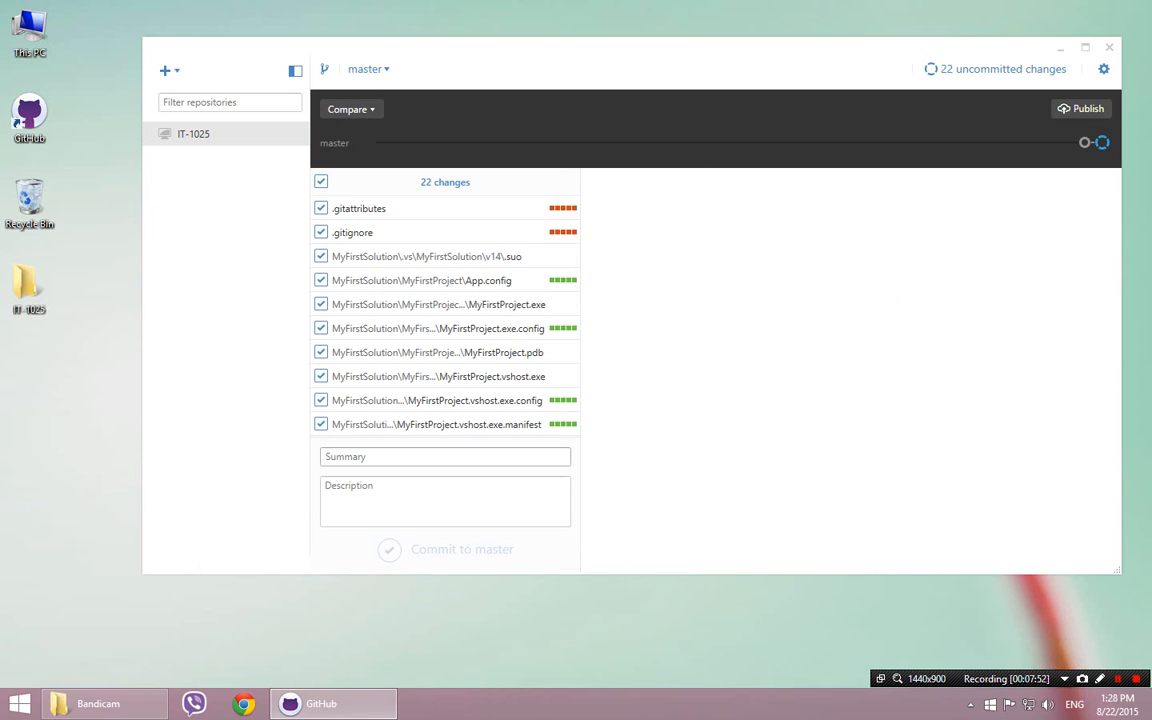
click(445, 457)
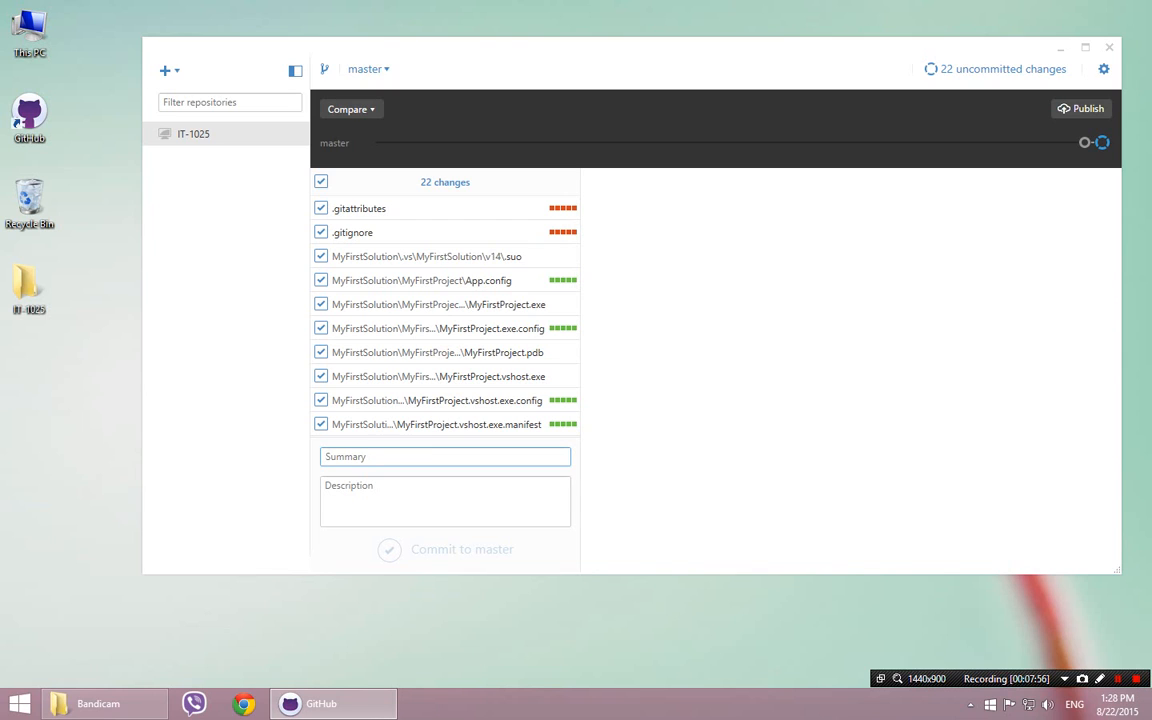
text(Ad)
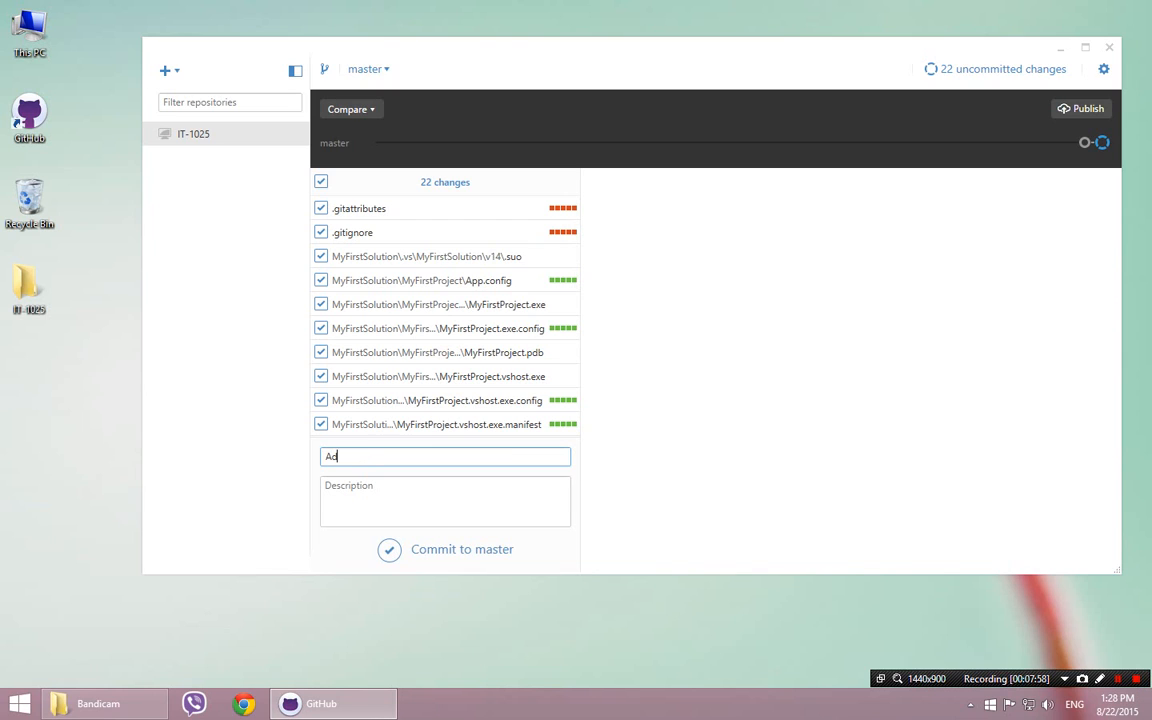
text(ded MyFirstSolution)
click(446, 550)
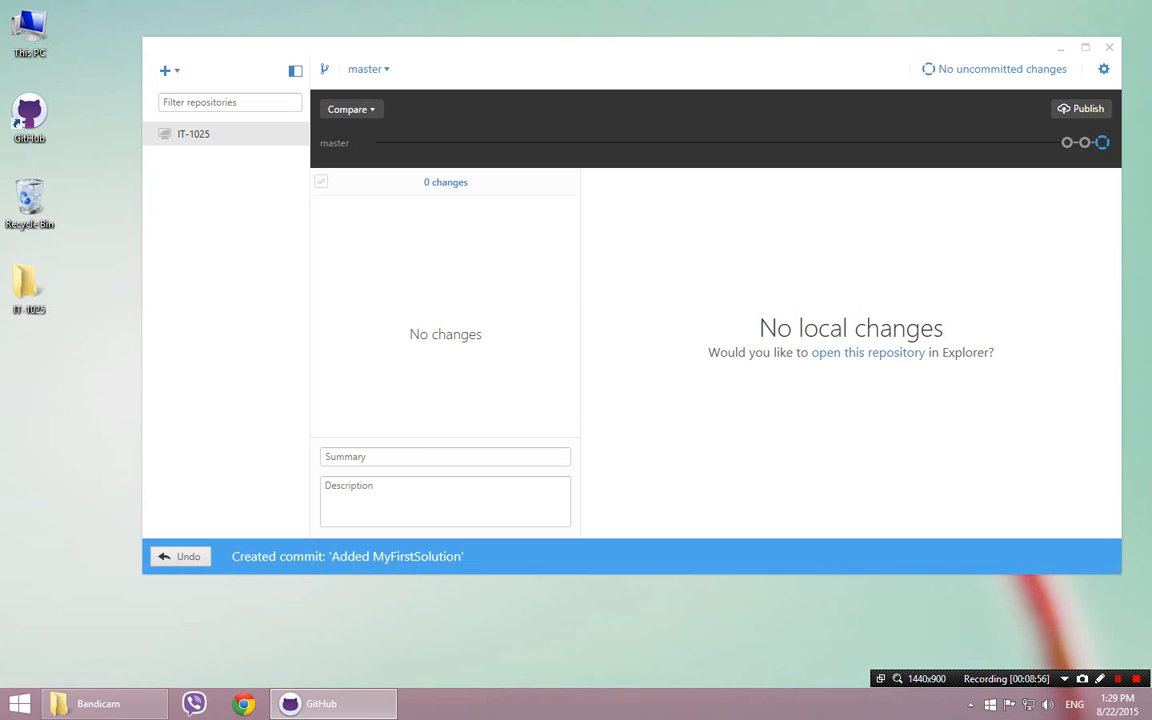
double_click(29, 284)
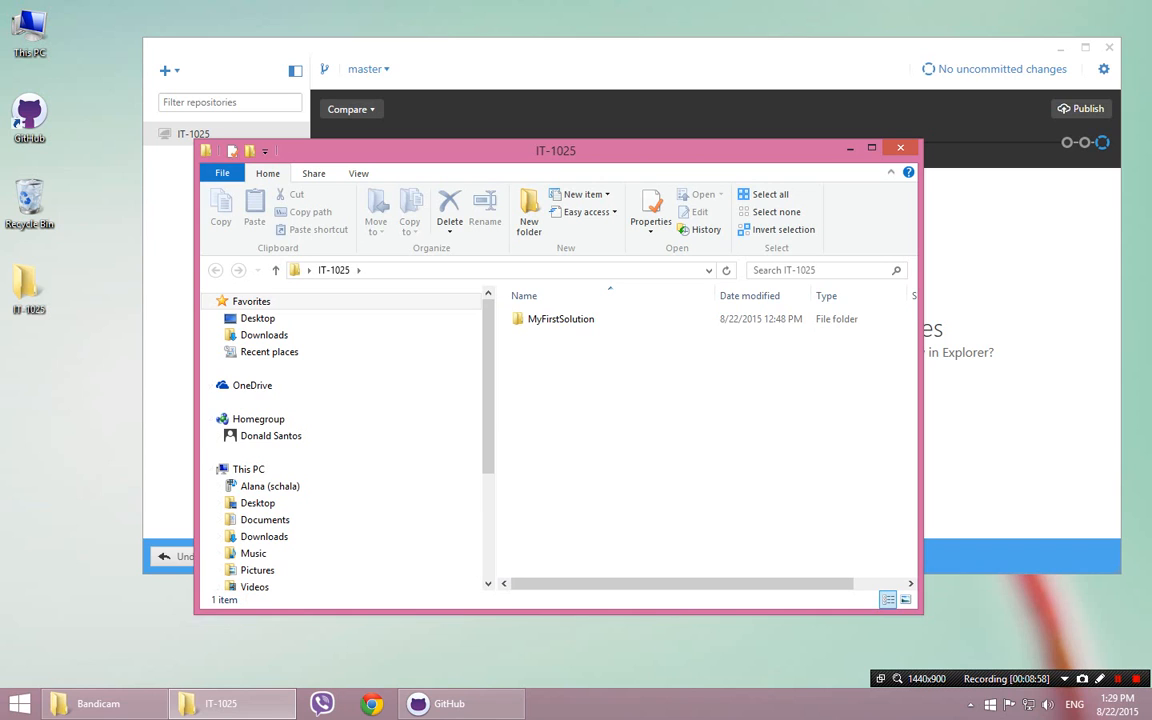
click(900, 148)
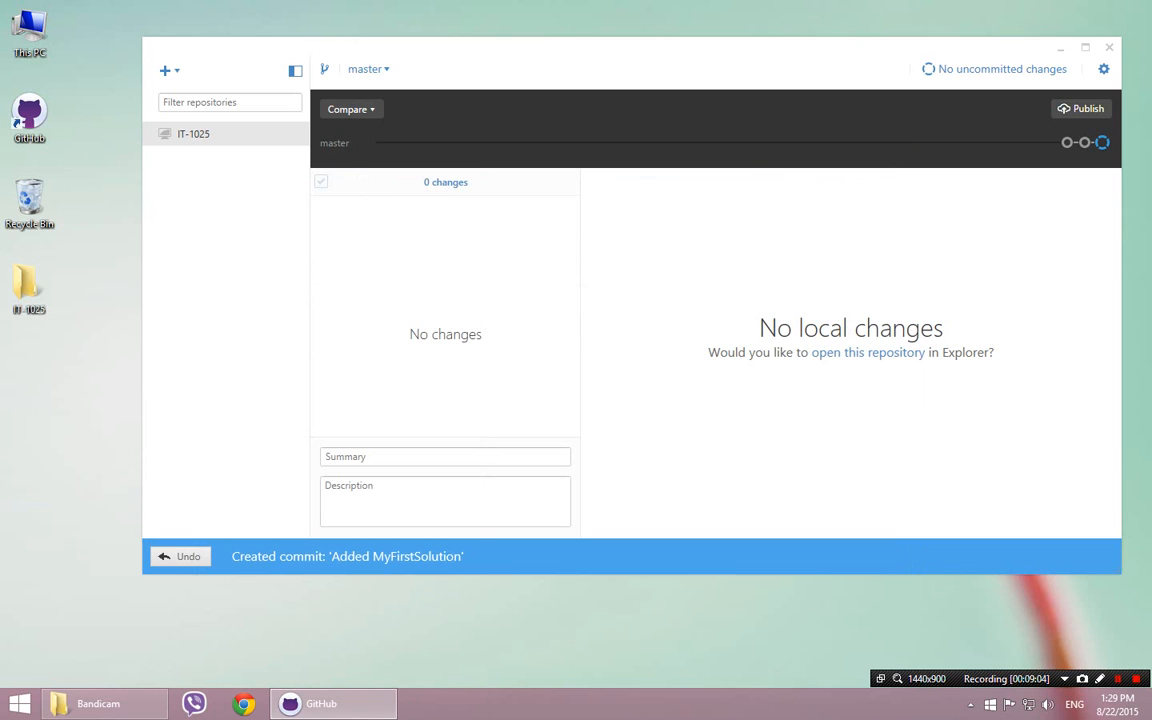
right_click(243, 141)
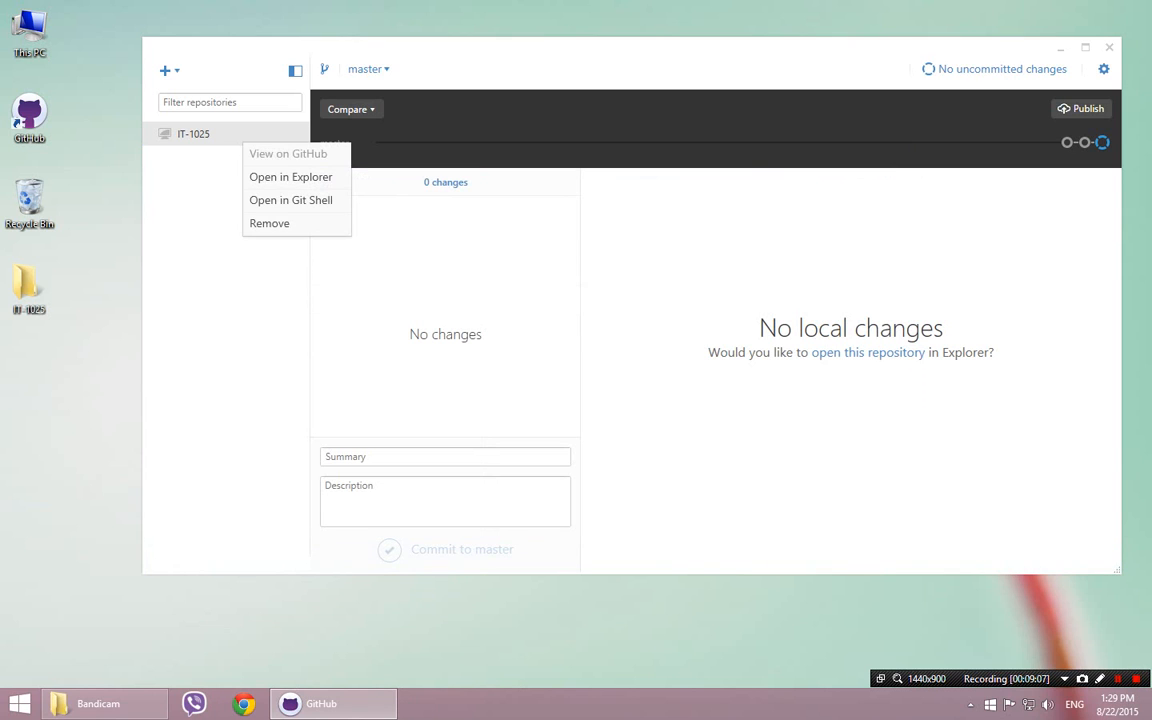
click(291, 200)
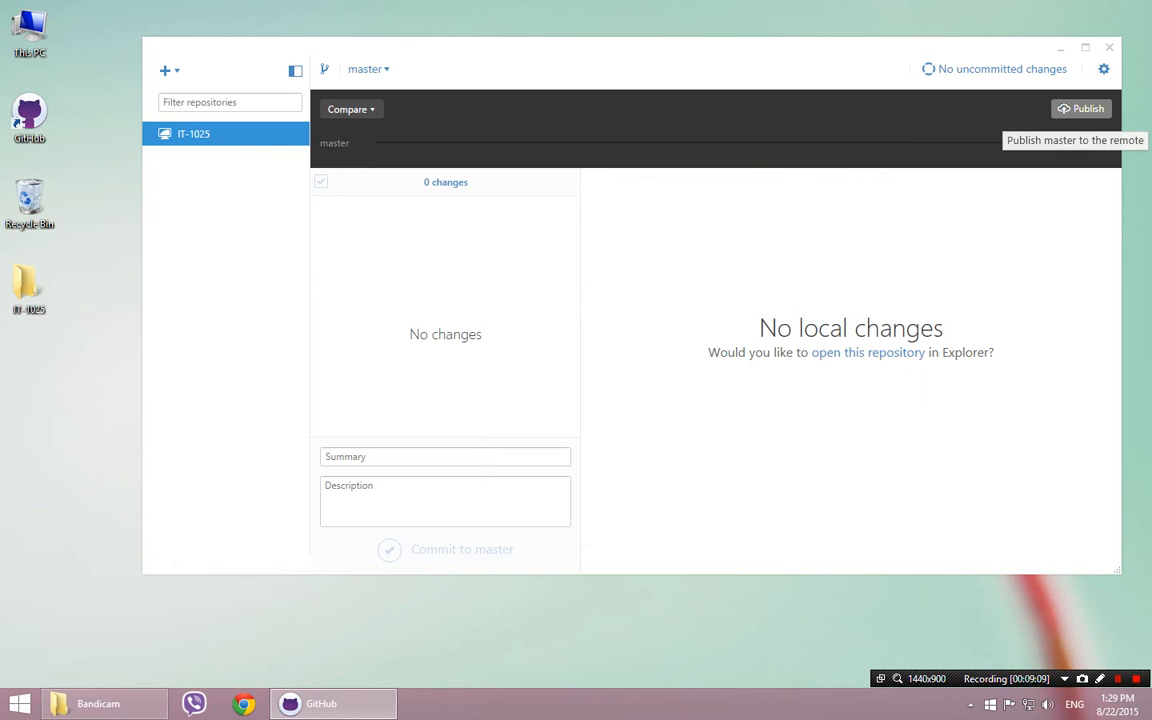
- Publish the IT-1025 repository to GitHub with the description "IT 1025 Programming Logic"
click(1082, 109)
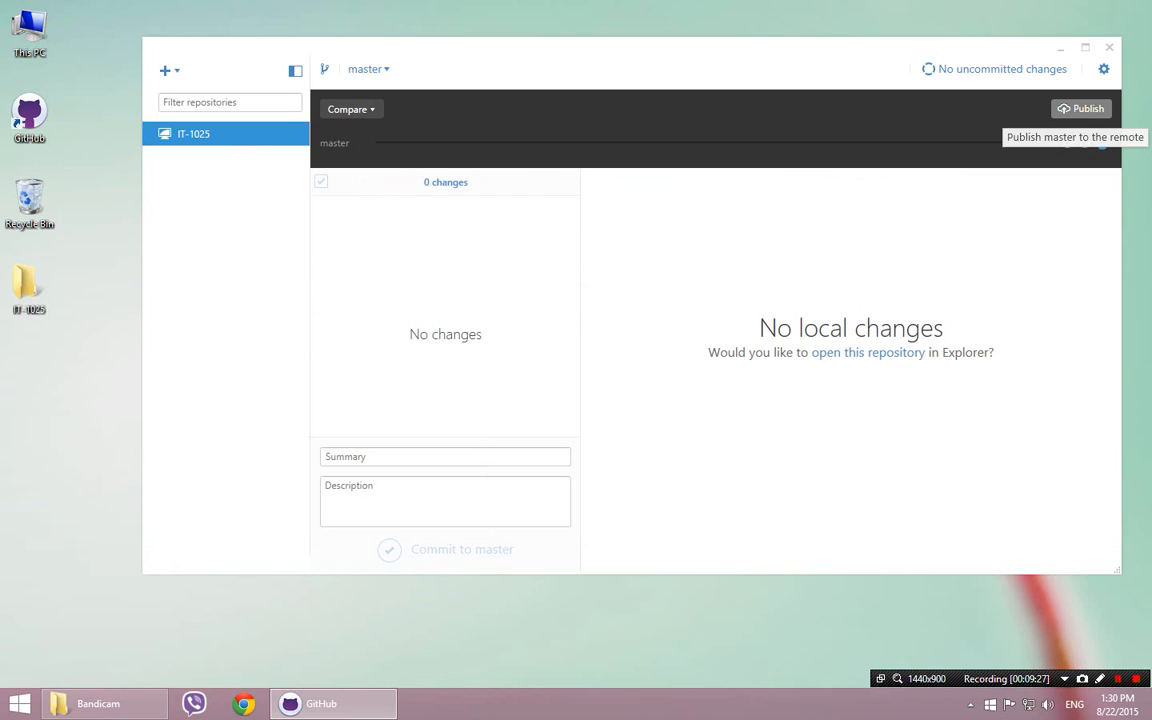
click(1080, 108)
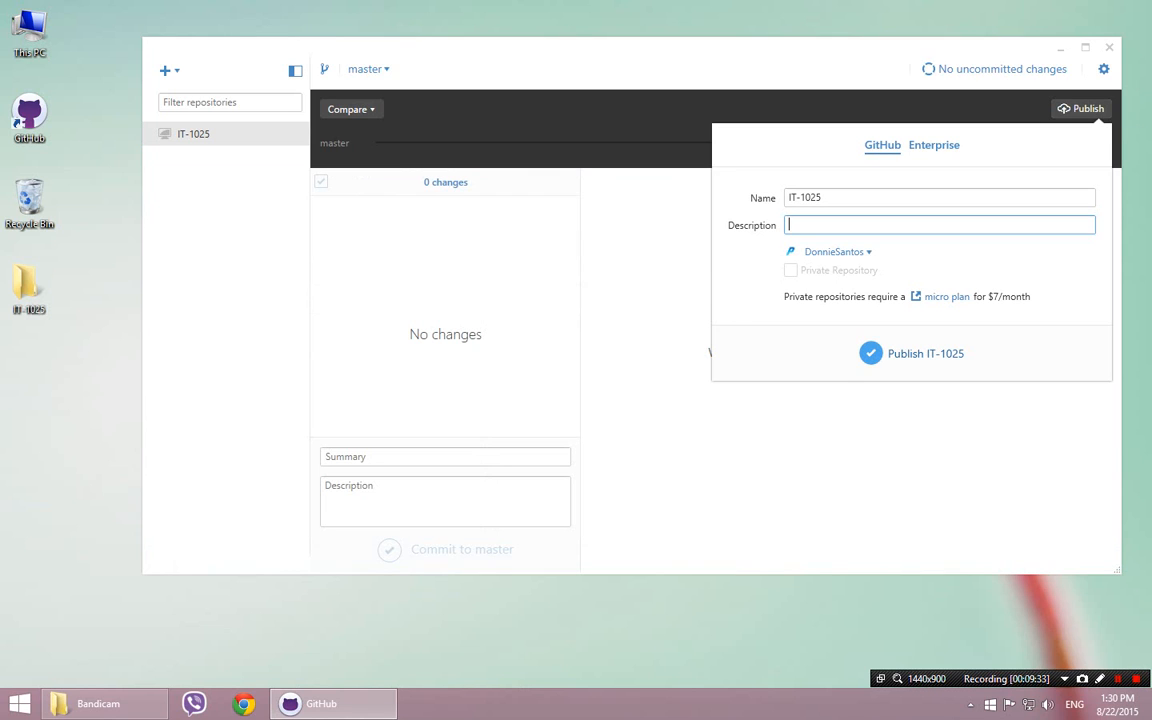
text(Add)
key(ctrl+a)
key(BackSpace)
key(BackSpace)
text(IT 1025 Programming Logic)
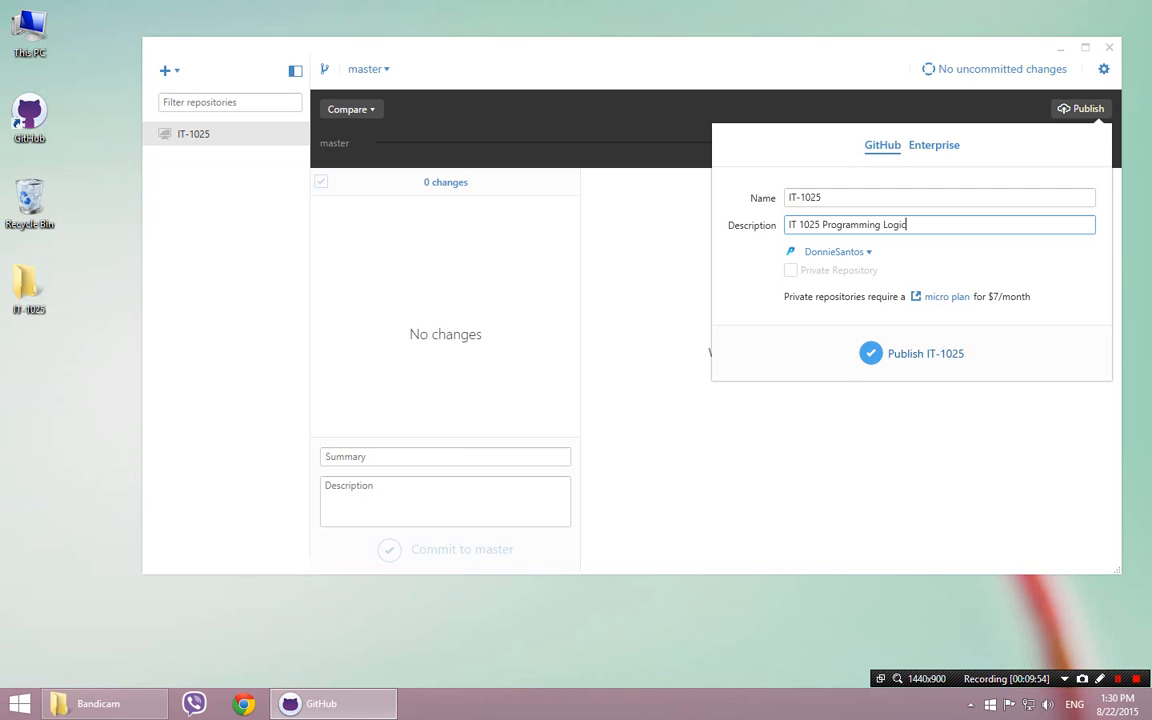
click(912, 353)
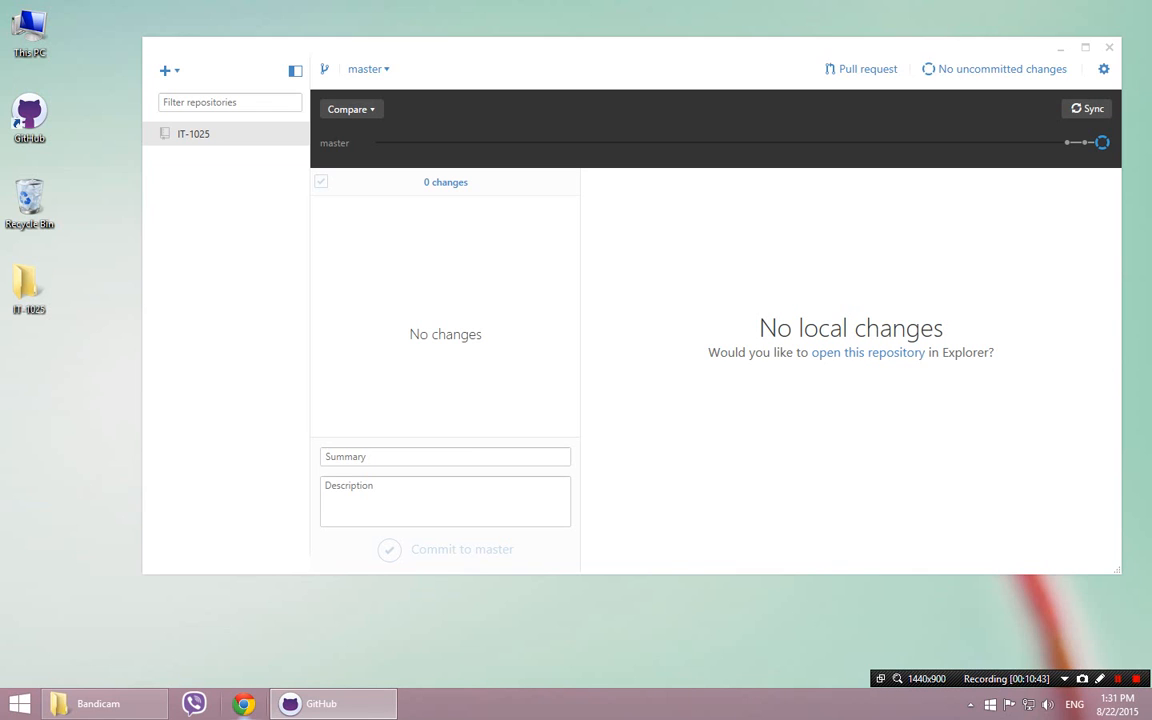
- Switch to Chrome, go to the account's GitHub profile page and open the IT-1025 repository
click(243, 703)
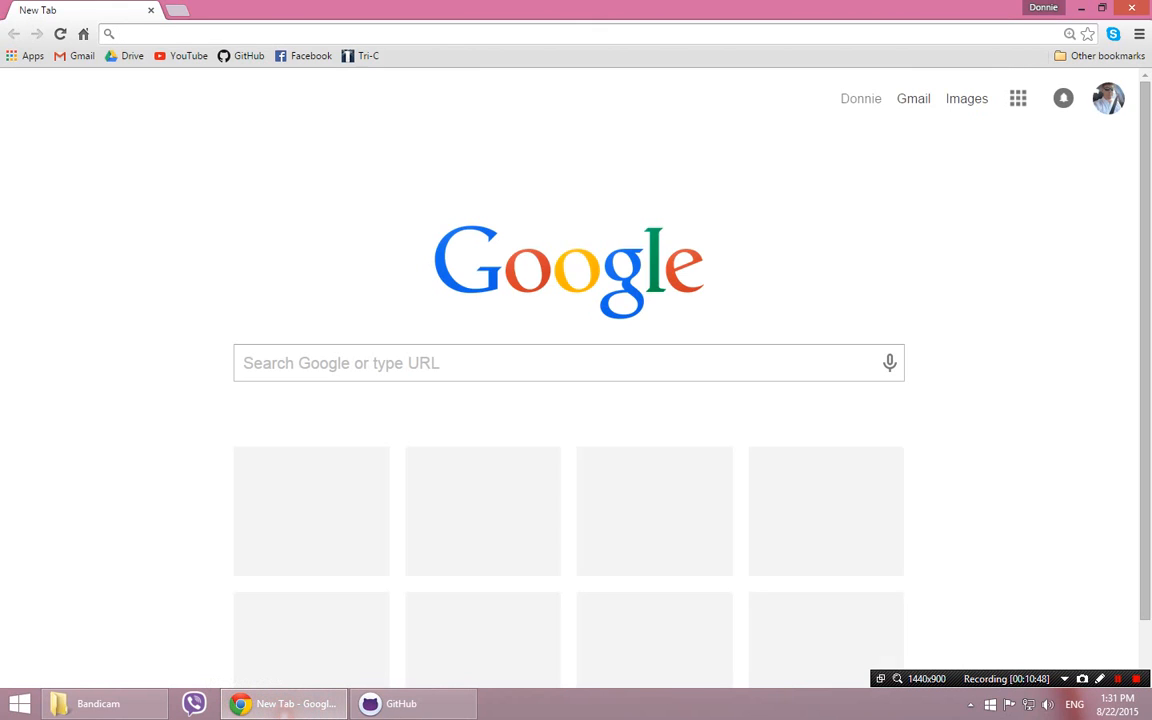
text(github.com/donniesantos)
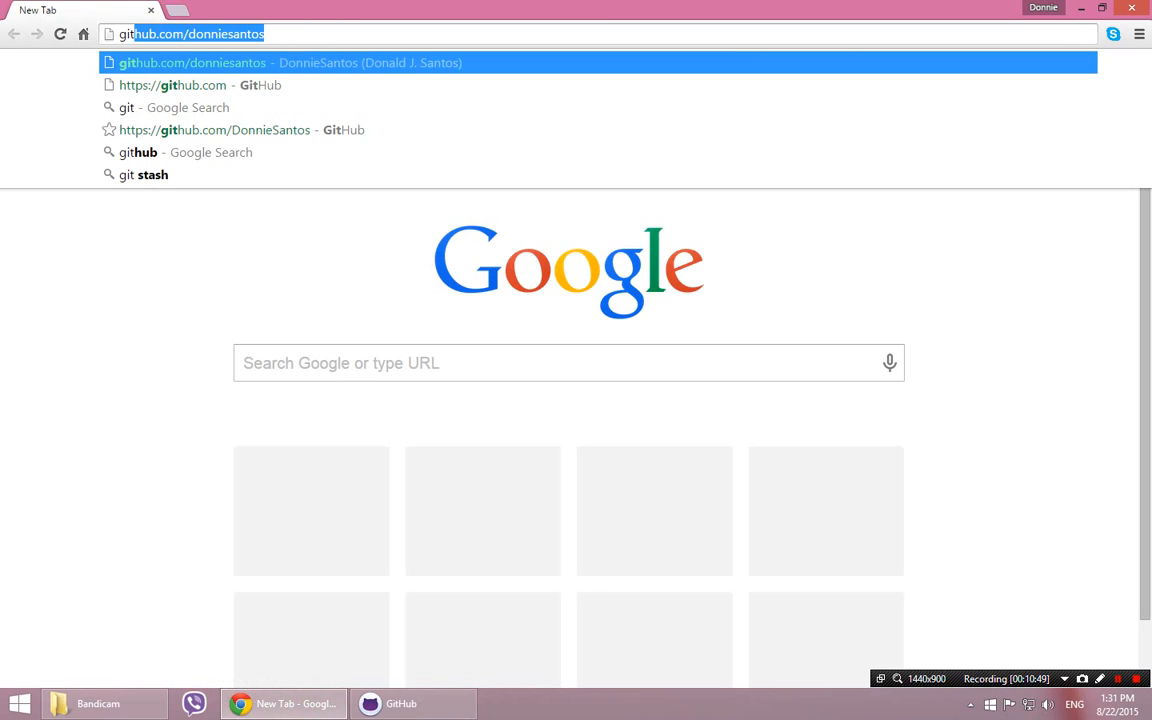
key(Return)
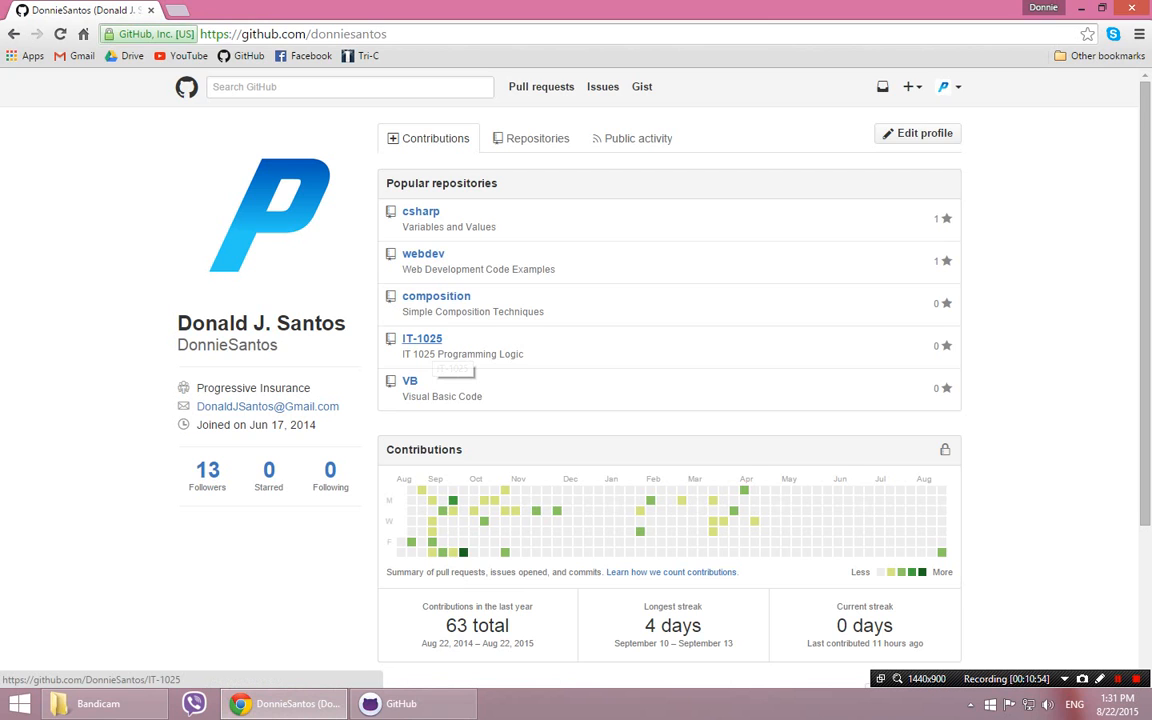
click(422, 340)
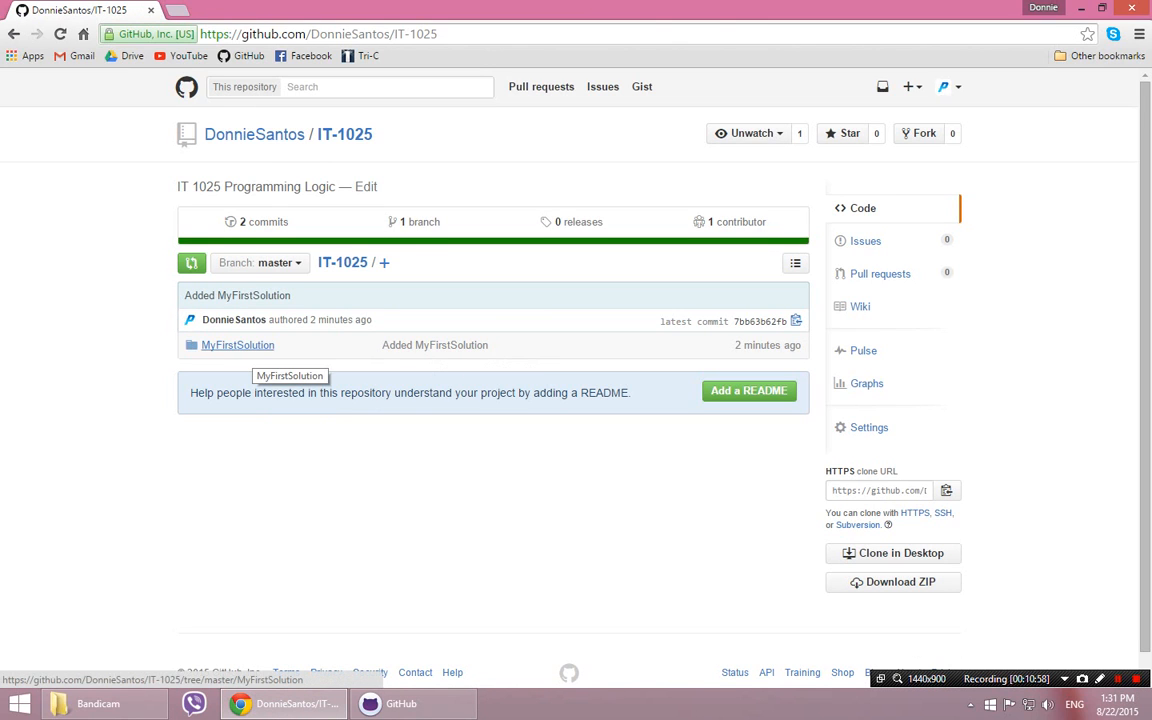
- View Program.cs in the MyFirstProject folder of MyFirstSolution online, and close the browser
click(238, 345)
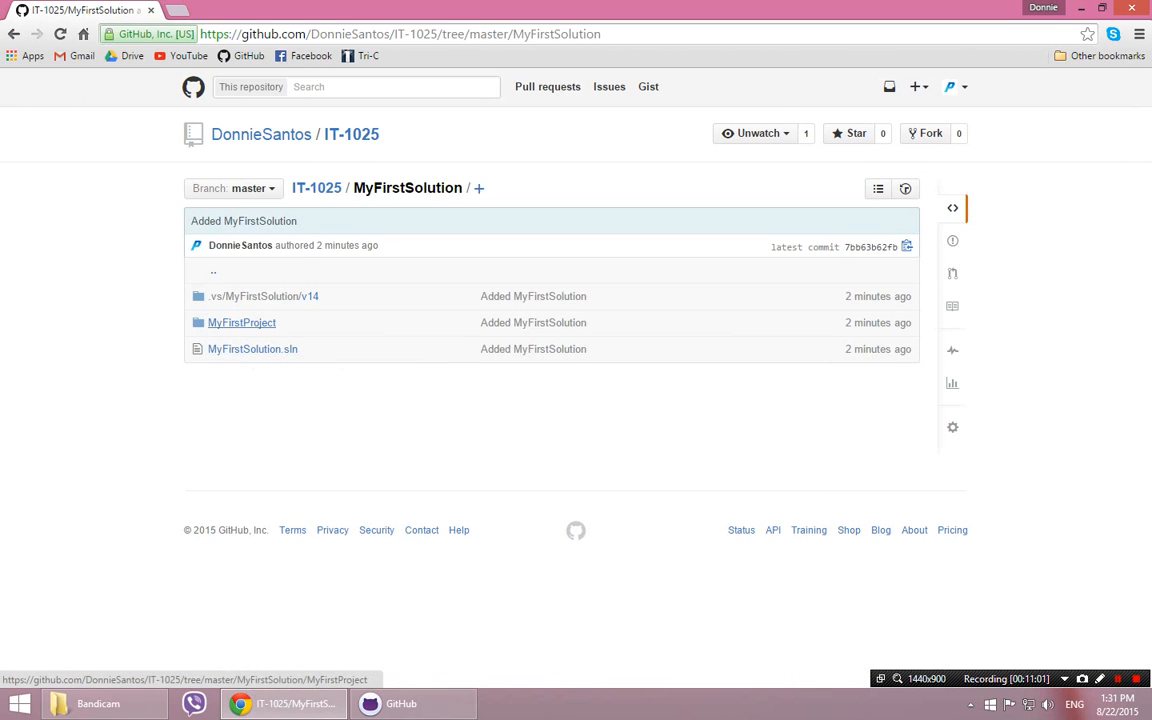
click(242, 322)
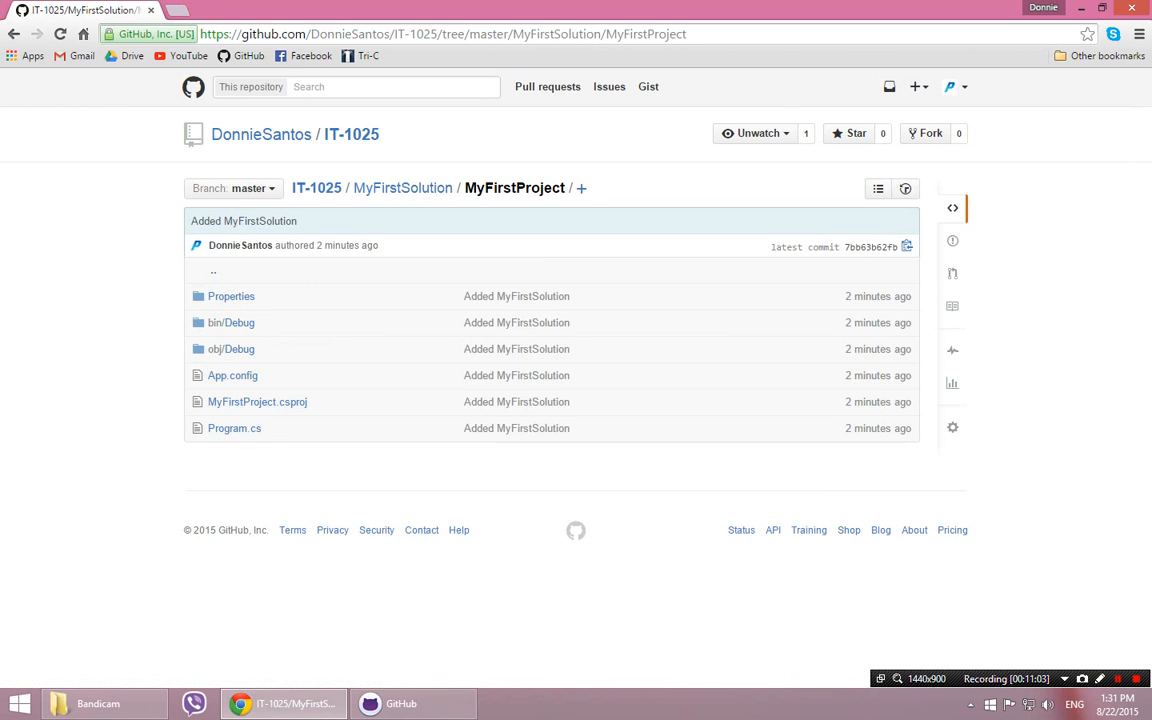
click(234, 428)
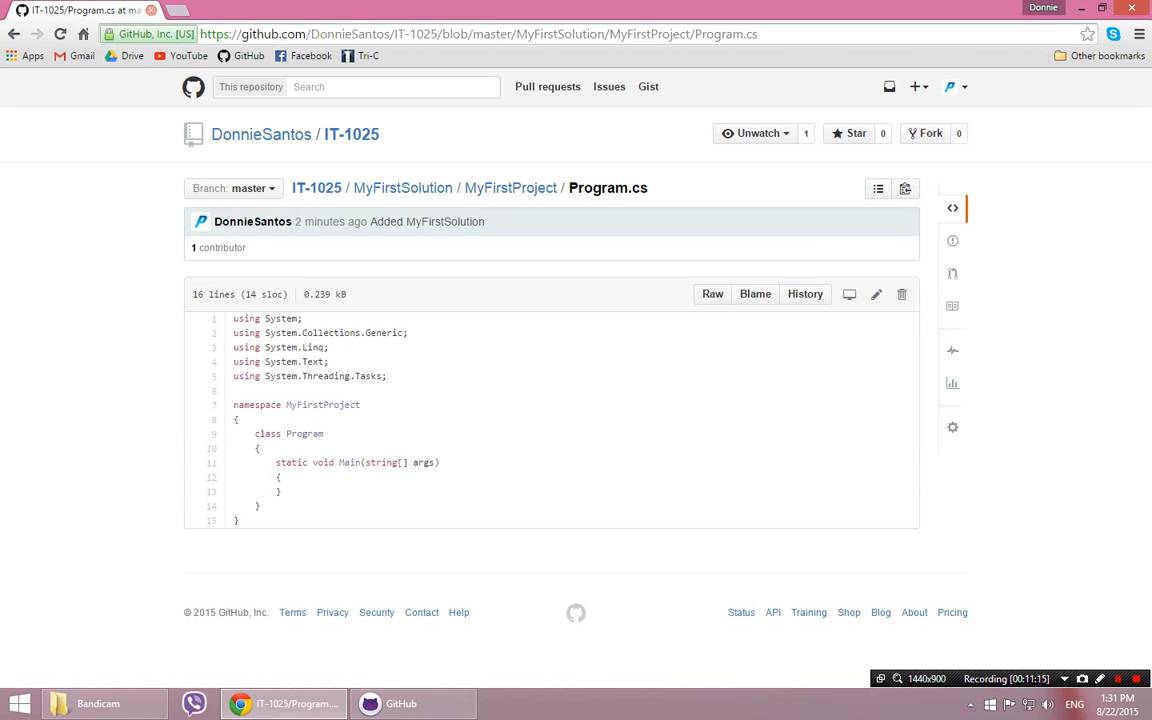
click(151, 10)
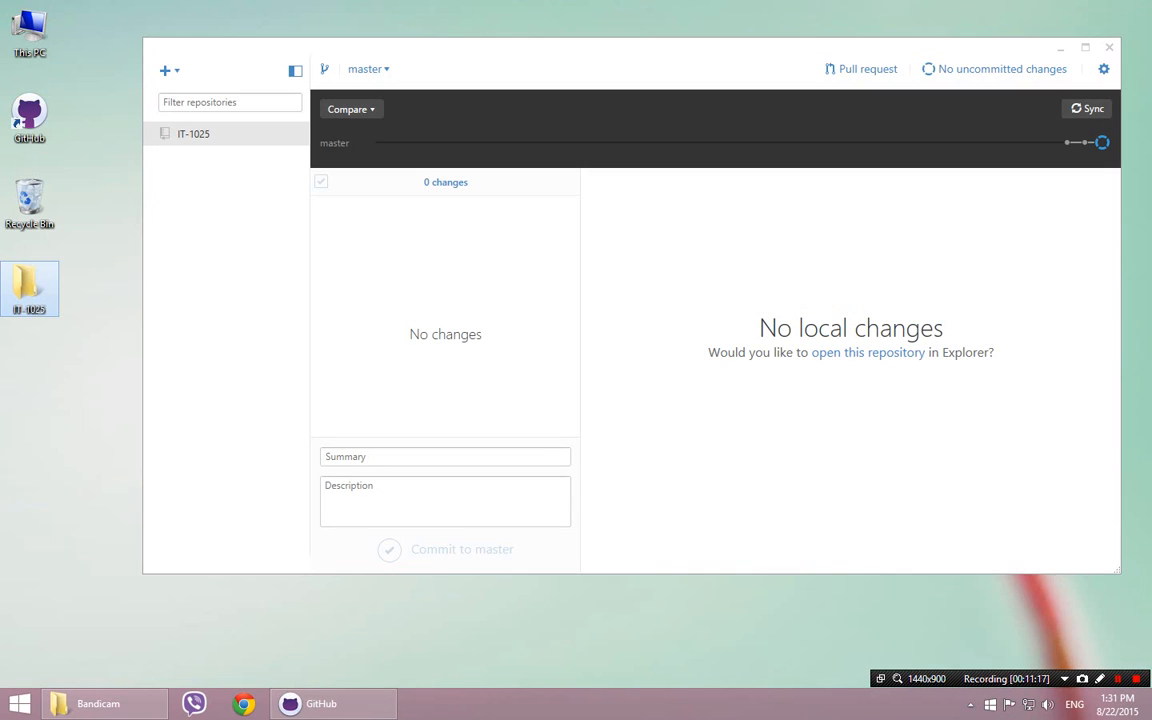
- Create a new text document named Blah.txt on the desktop
right_click(85, 445)
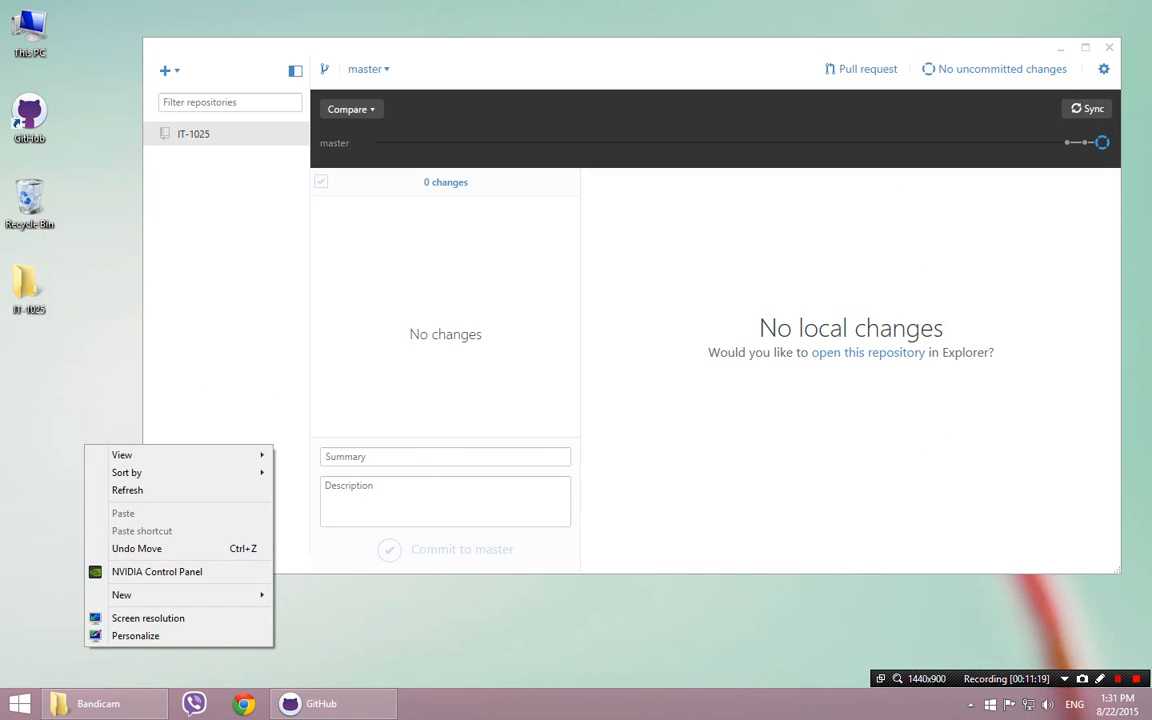
mouse_move(150, 594)
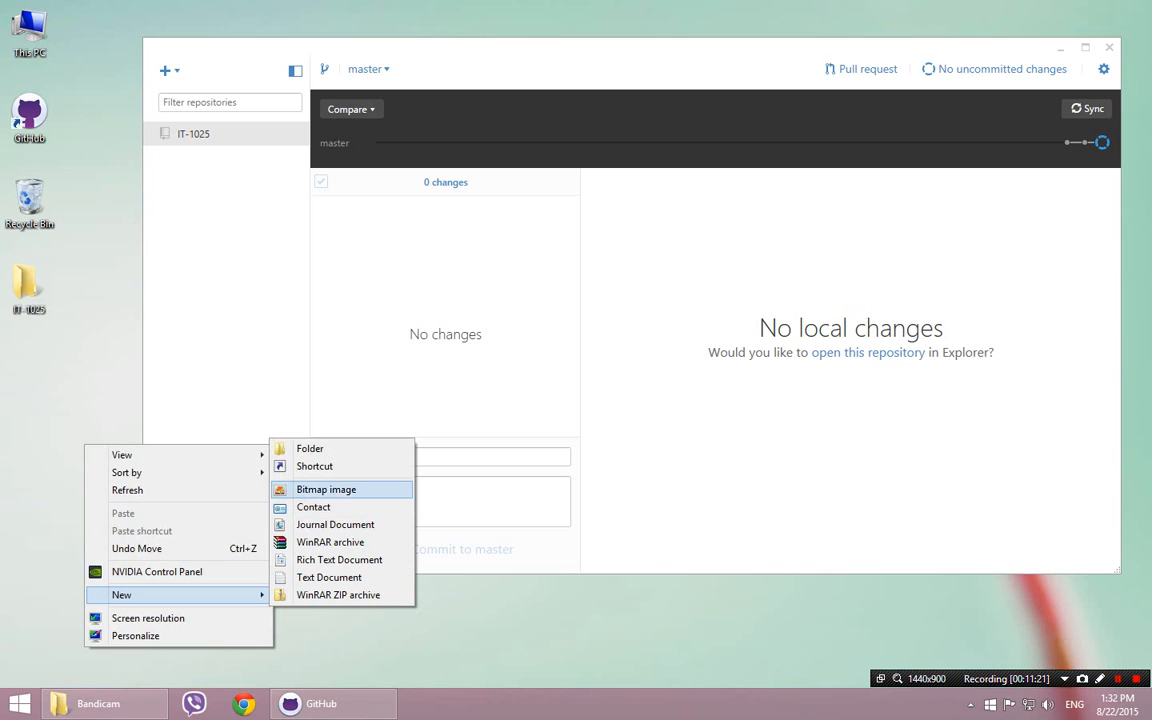
click(329, 577)
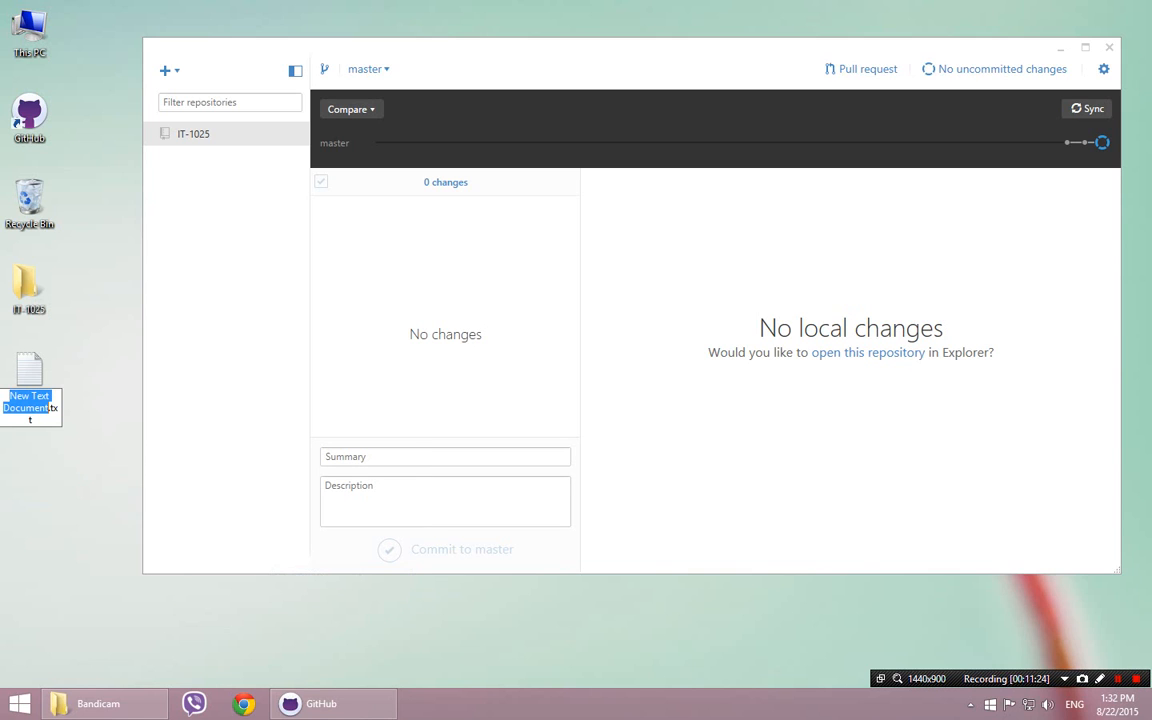
text(Blah)
key(Return)
- Open Blah.txt, enter the text "Blah blah blah", save it and close Notepad
key(Return)
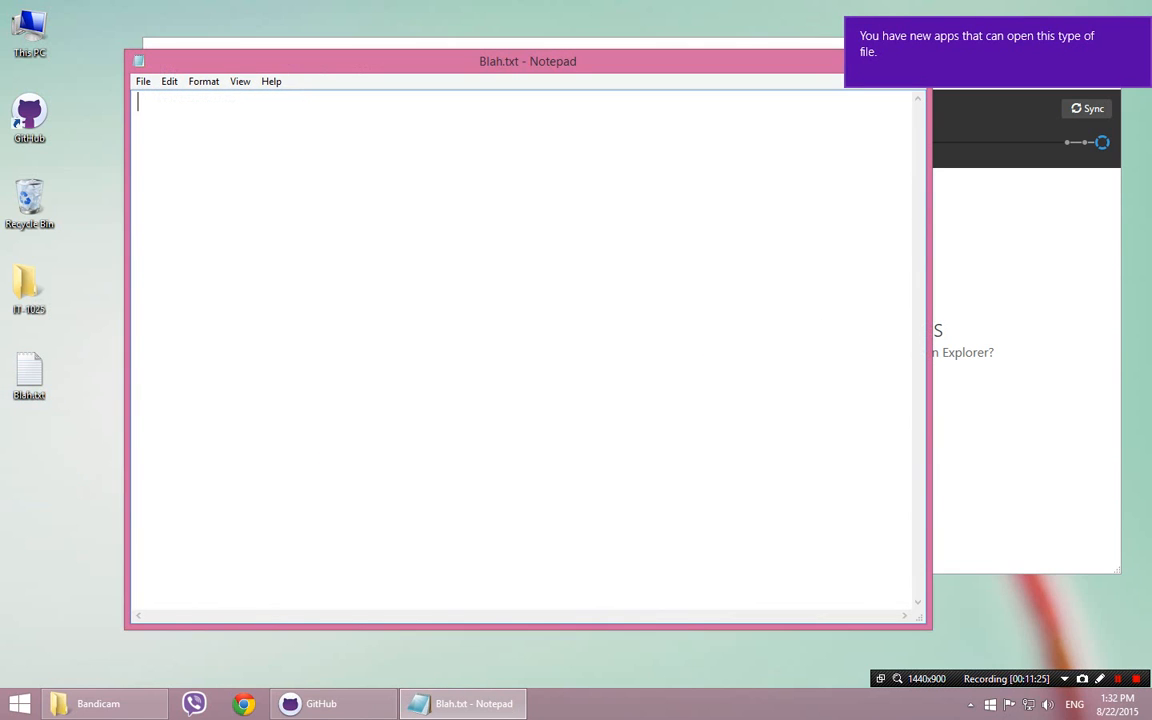
text(Blah blah blah)
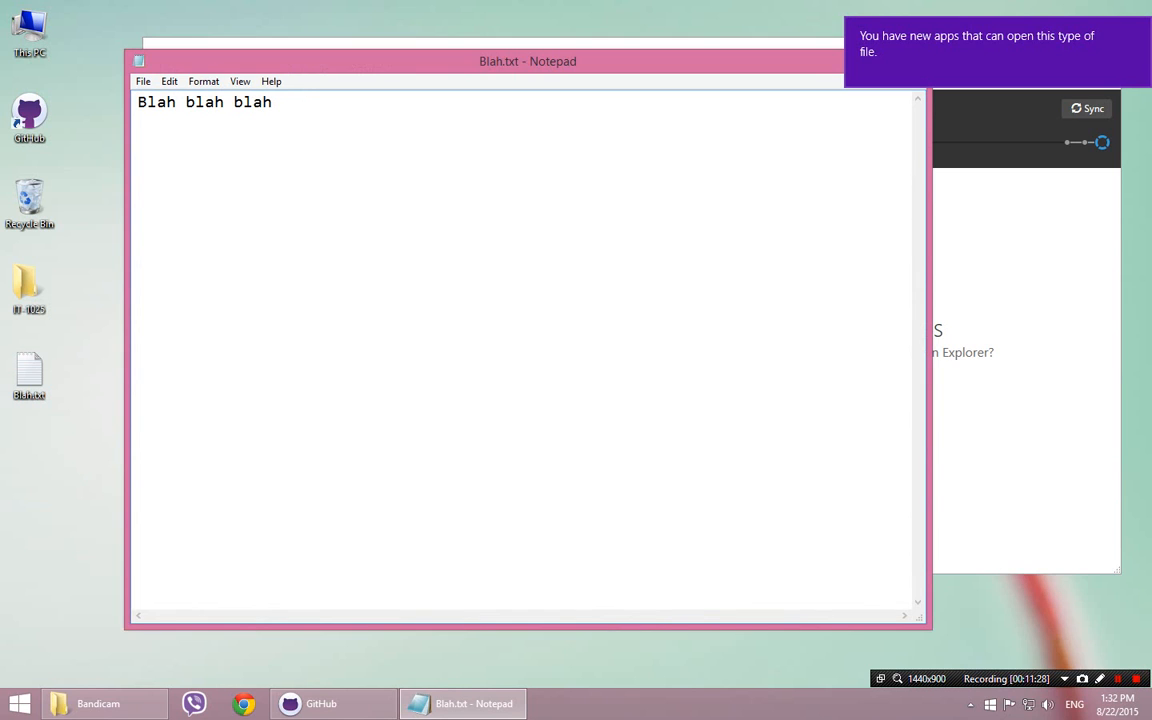
key(alt+space)
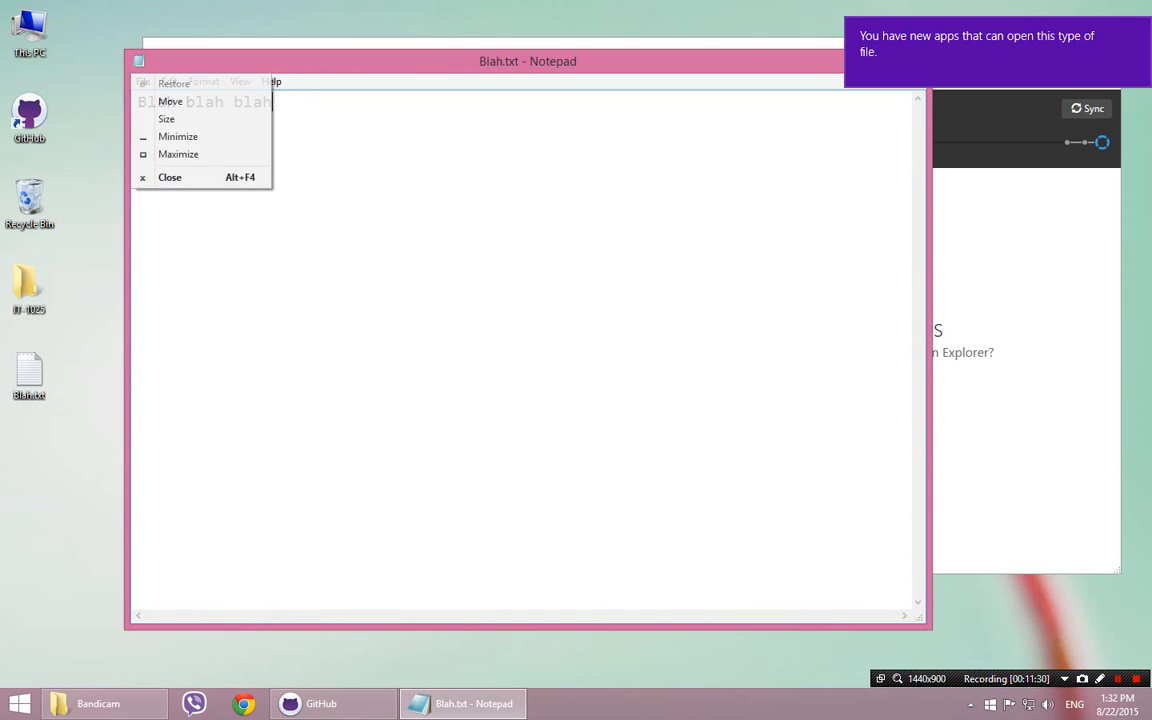
key(c)
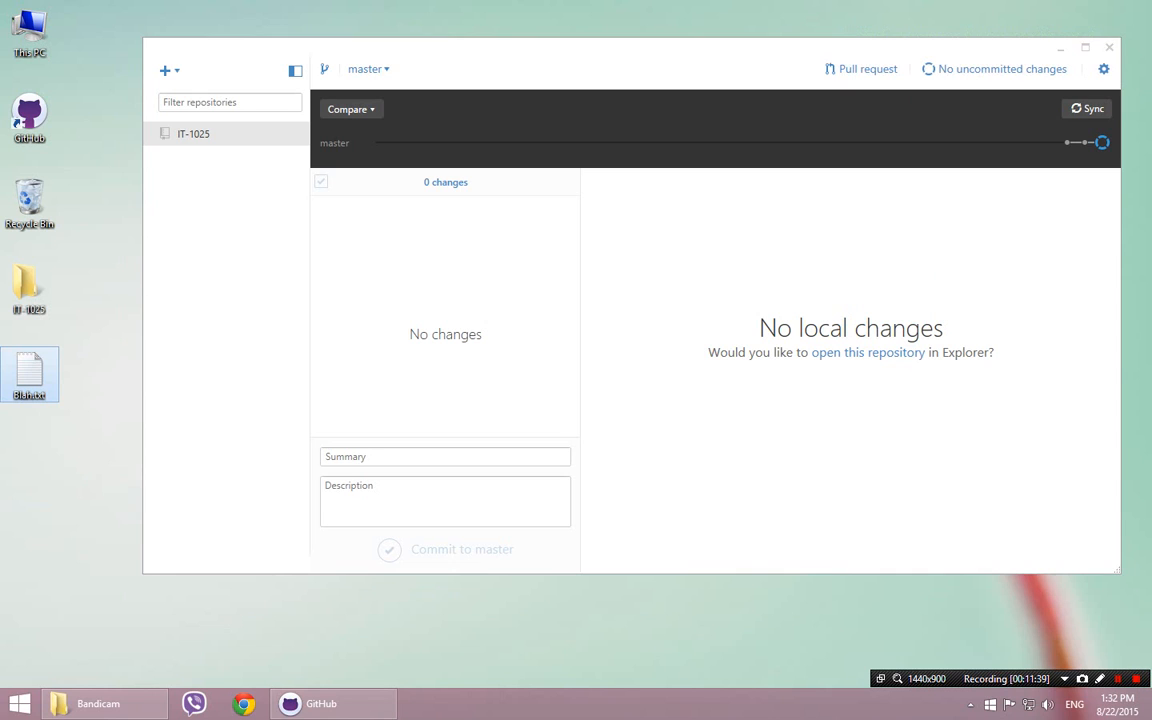
- Move Blah.txt from the desktop into the IT-1025 folder, check that folder's contents and close it
drag(29, 373, 29, 294)
double_click(29, 290)
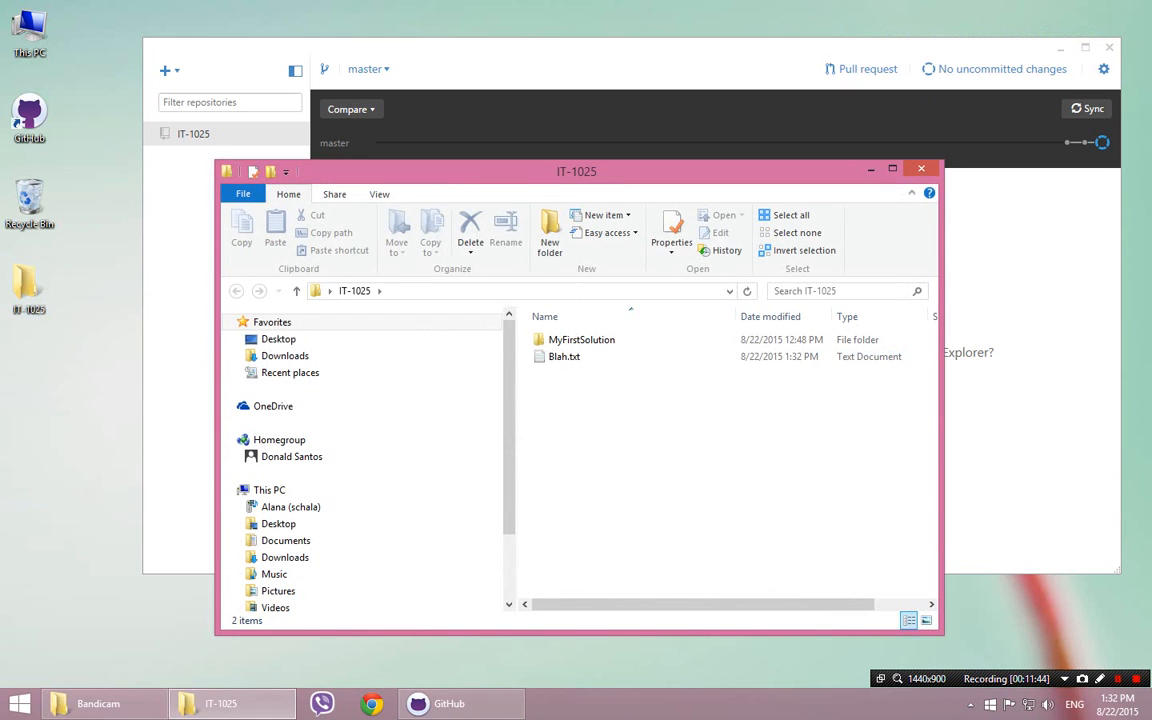
click(581, 339)
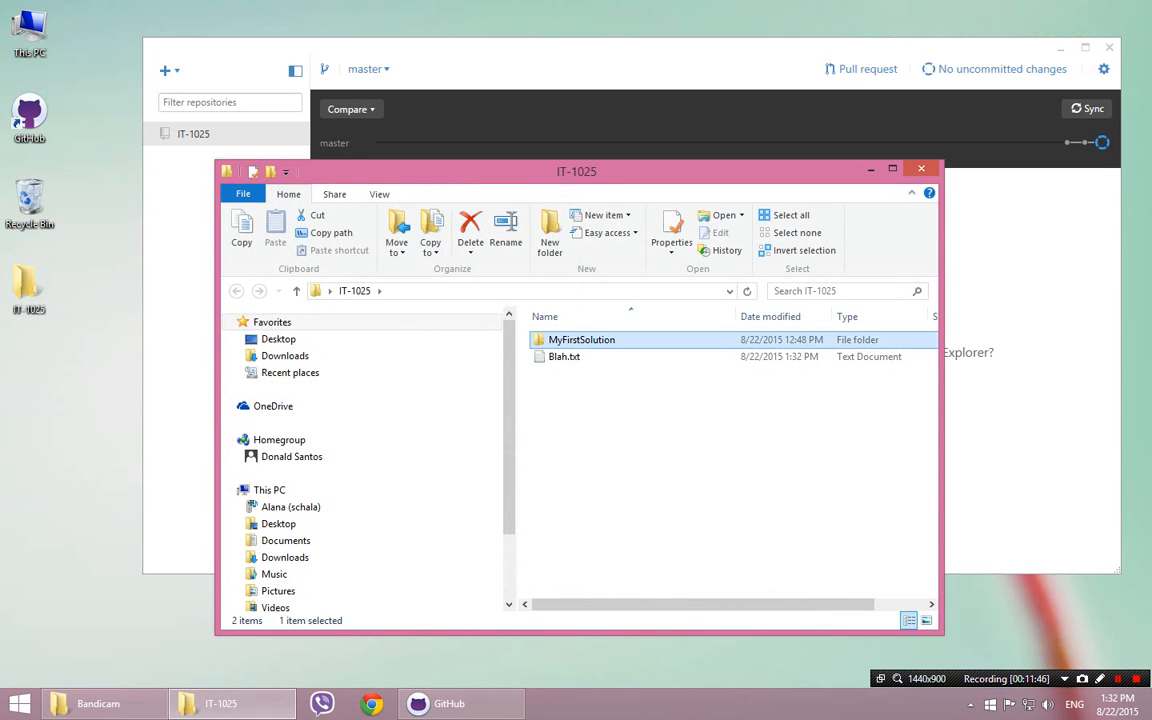
click(564, 356)
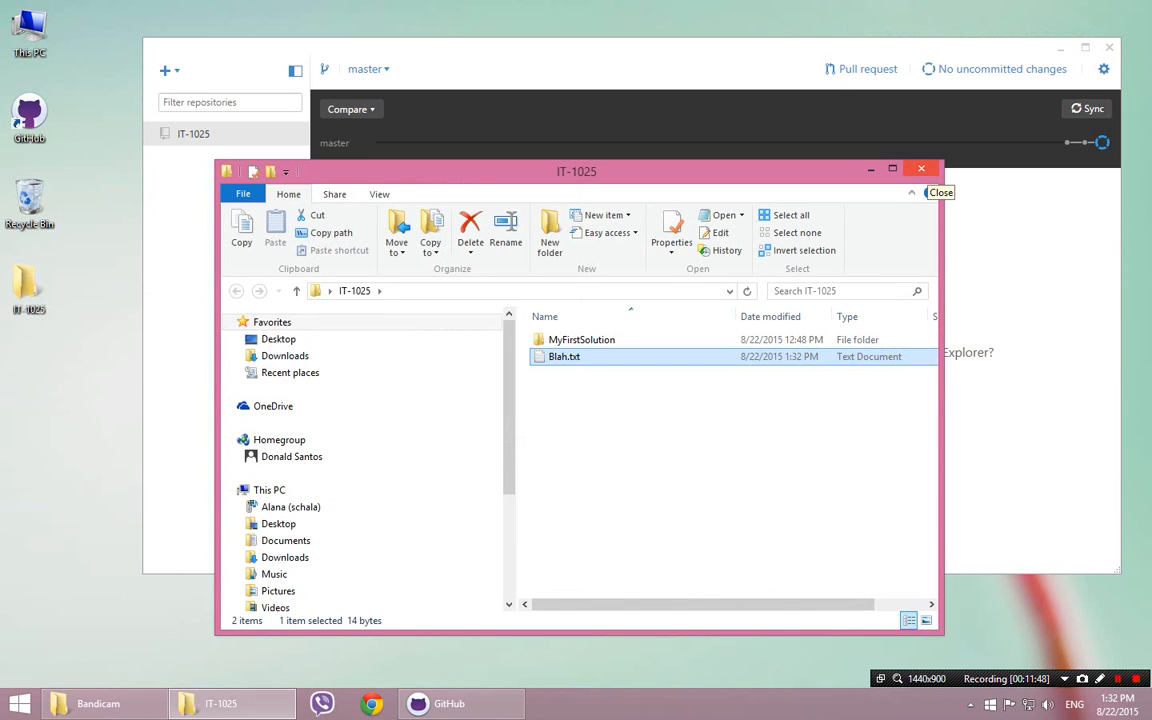
click(921, 169)
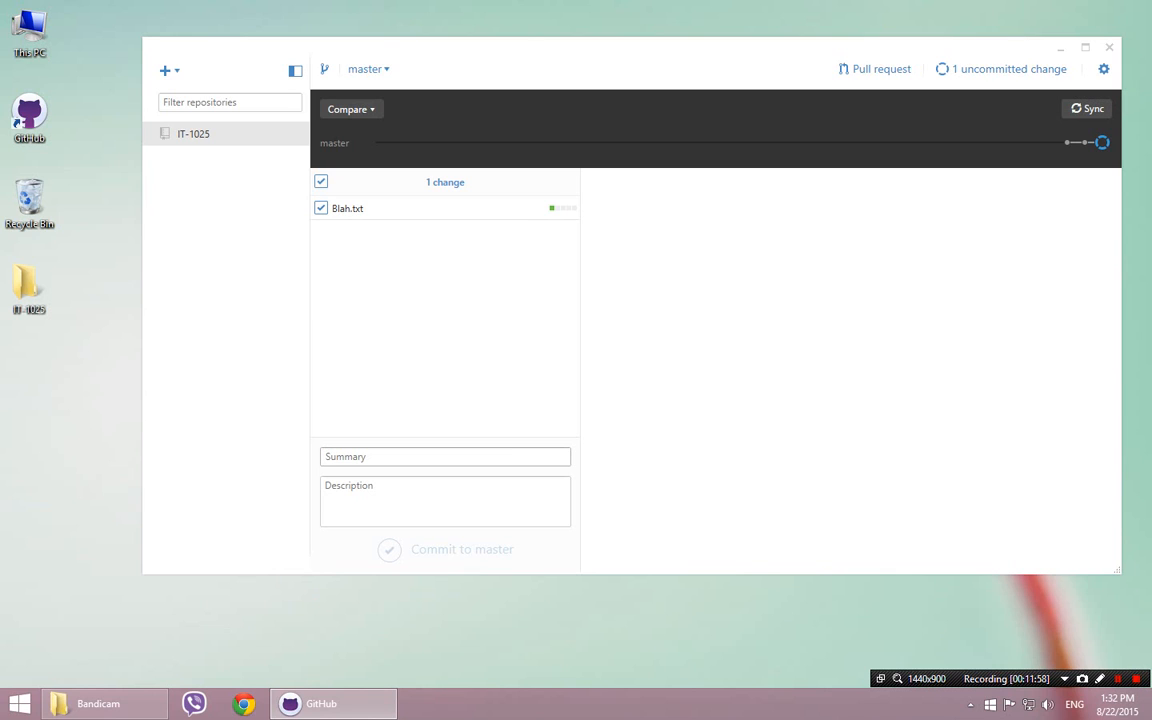
- Commit Blah.txt to master with the summary "Added Blah" and sync the IT-1025 repository with GitHub
click(445, 457)
text(Added Blah)
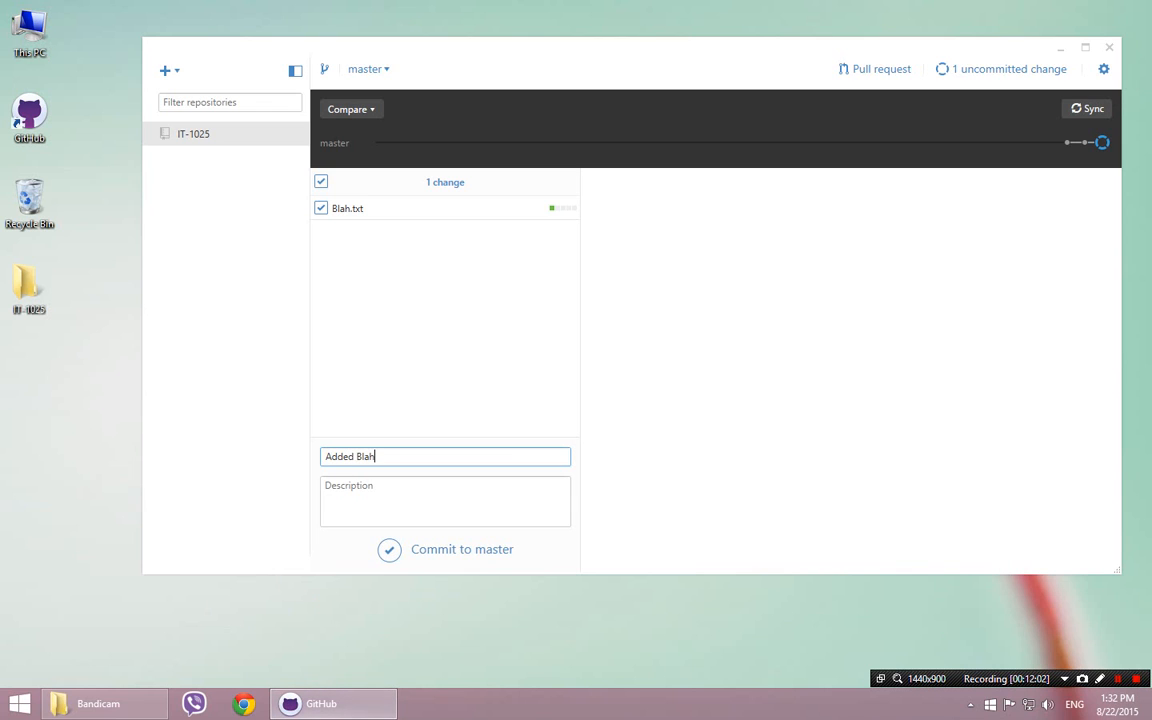
click(389, 549)
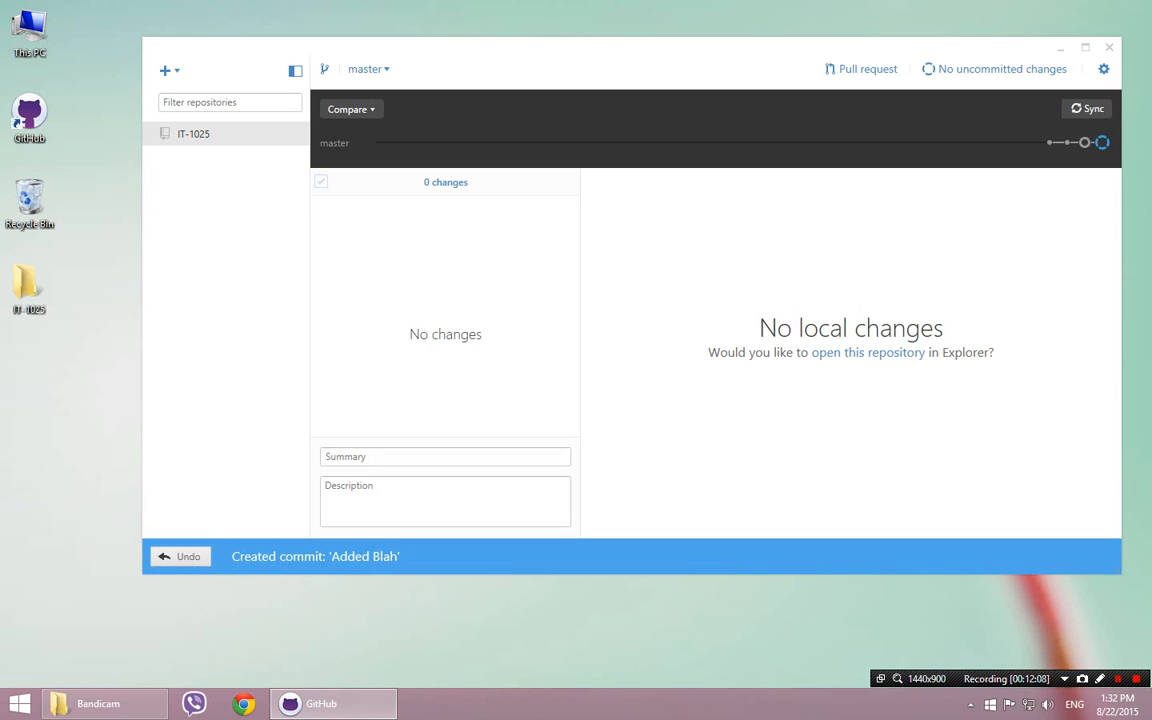
click(1088, 108)
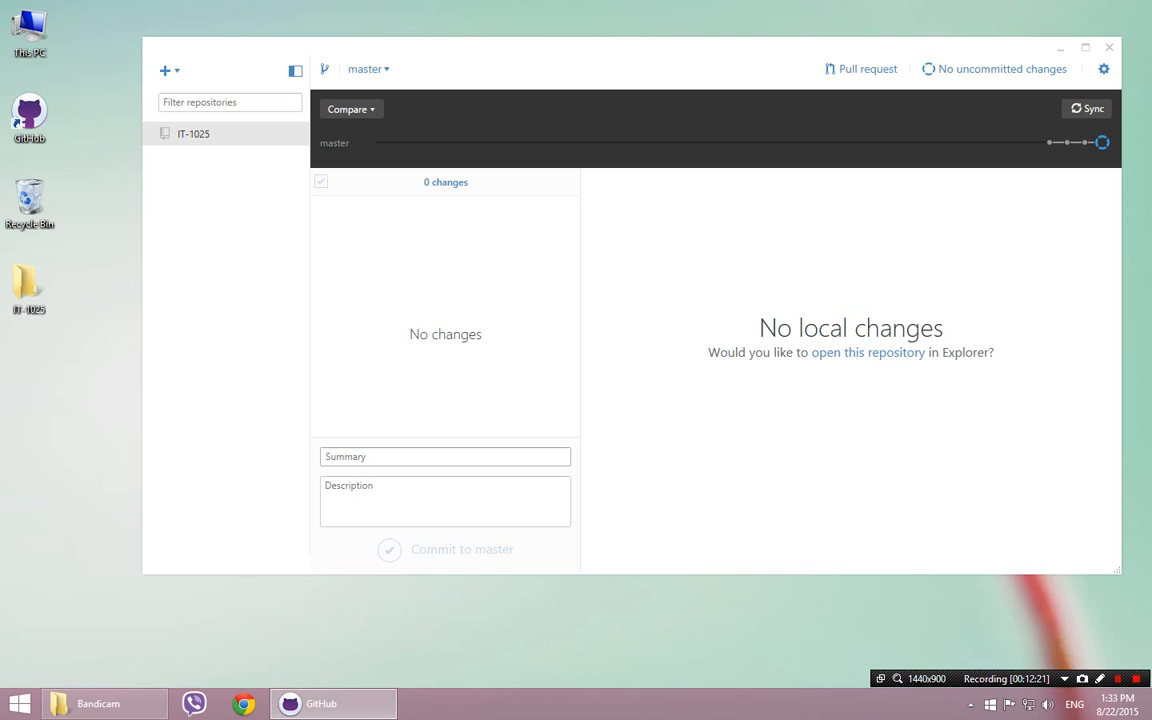
- Switch to Chrome, open the IT-1025 repository from the account's GitHub profile and view Blah.txt
click(244, 704)
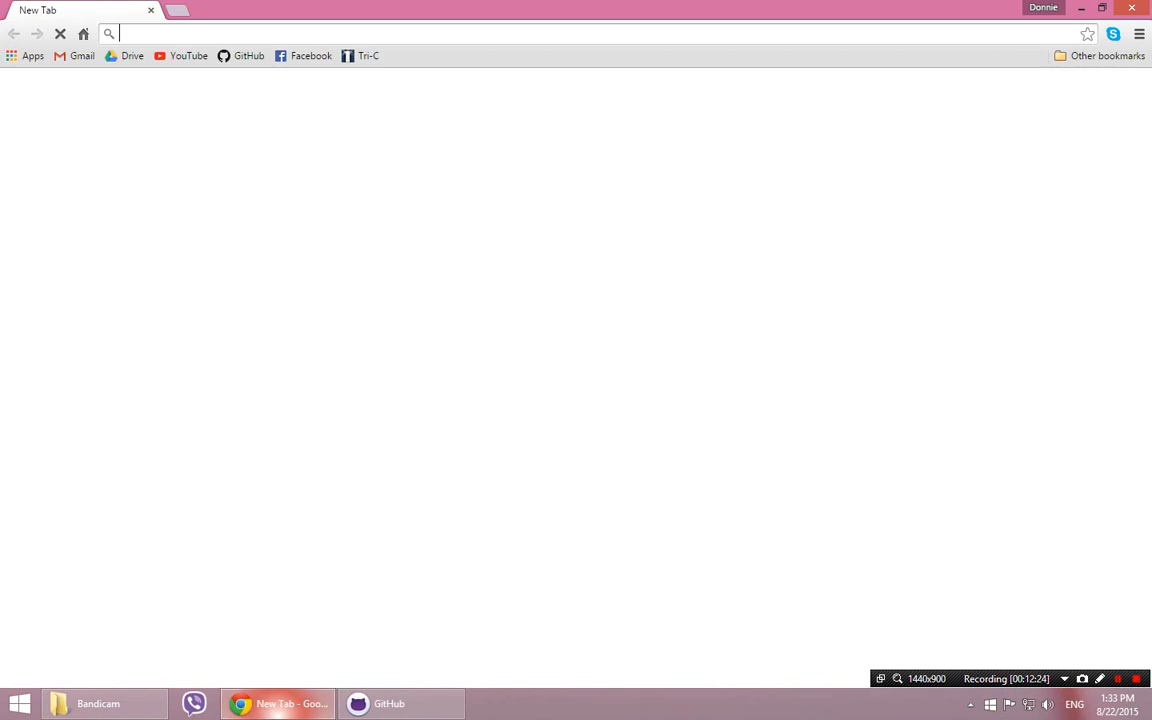
text(git)
key(Return)
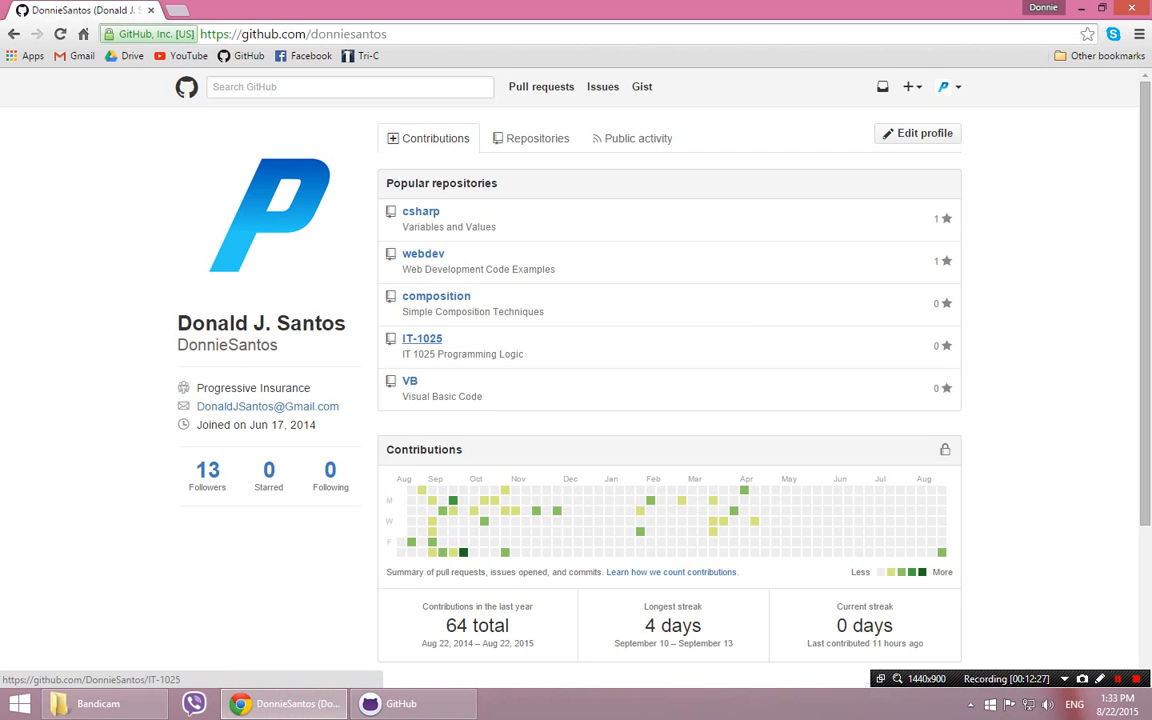
click(424, 340)
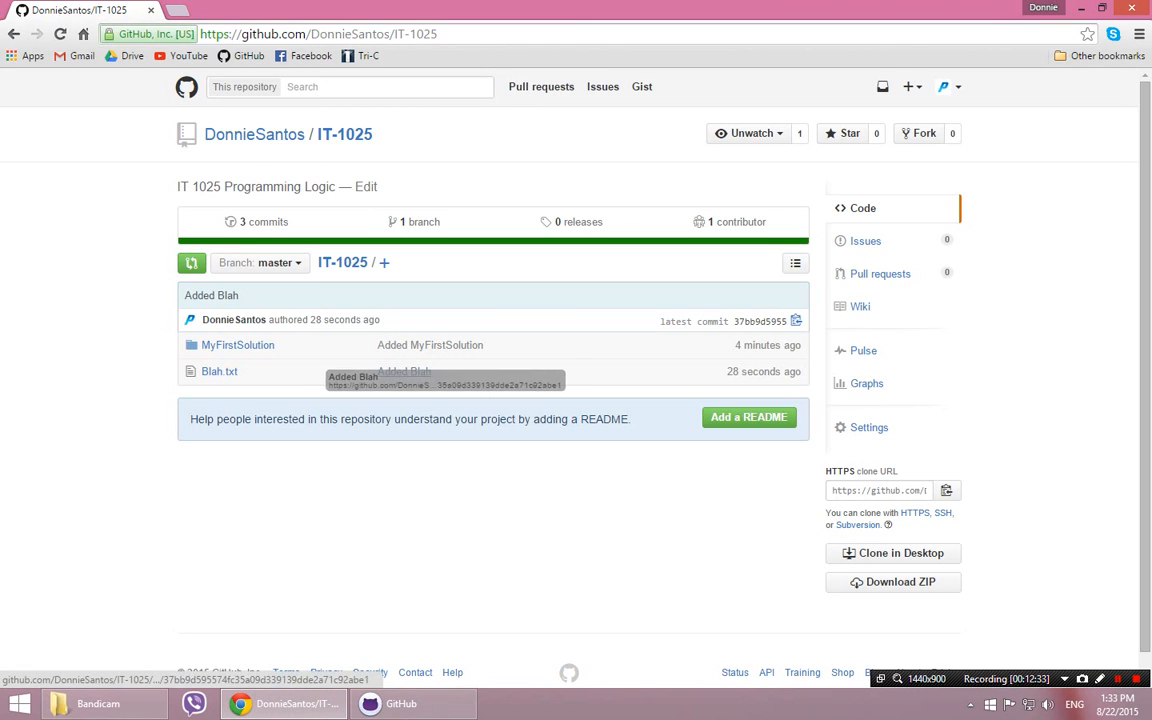
click(219, 371)
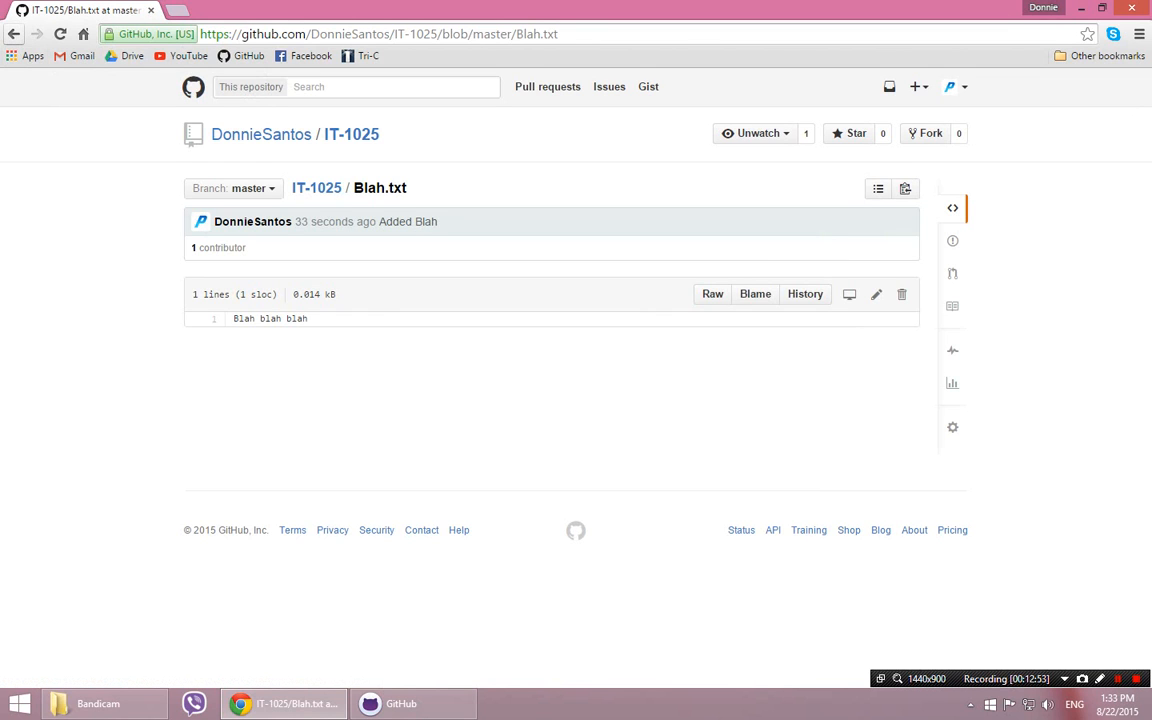
- Return to the GitHub profile page, reopen the IT-1025 repository and download it as a ZIP file
click(14, 34)
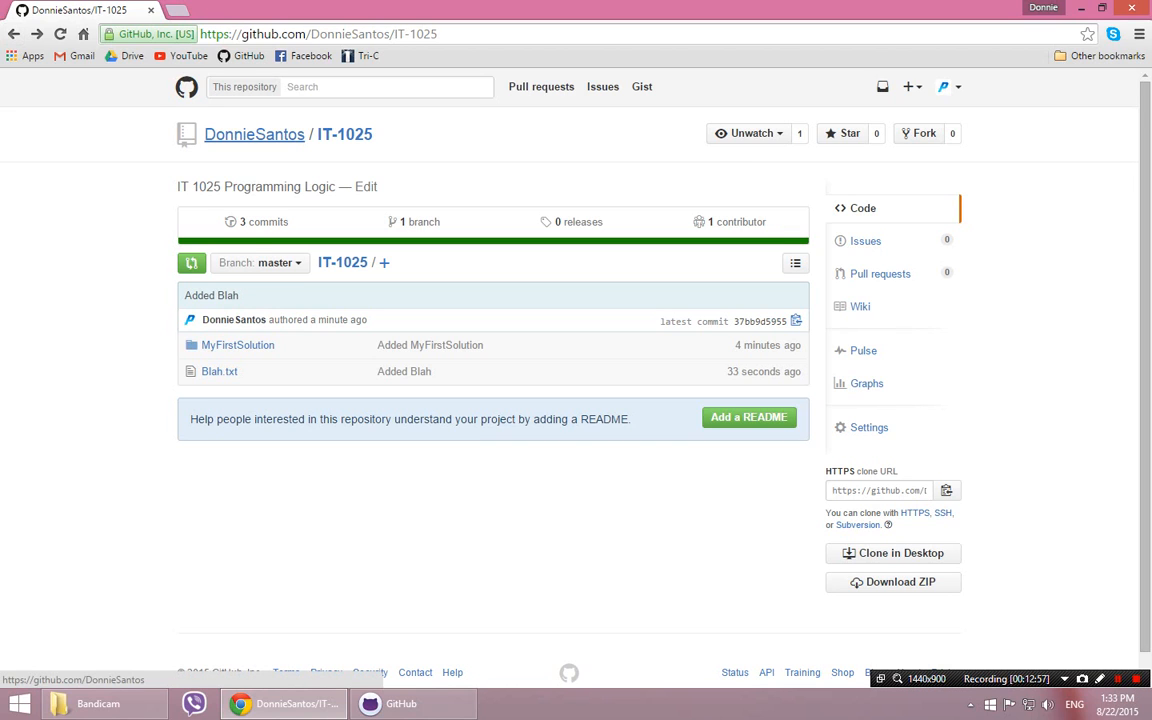
click(254, 134)
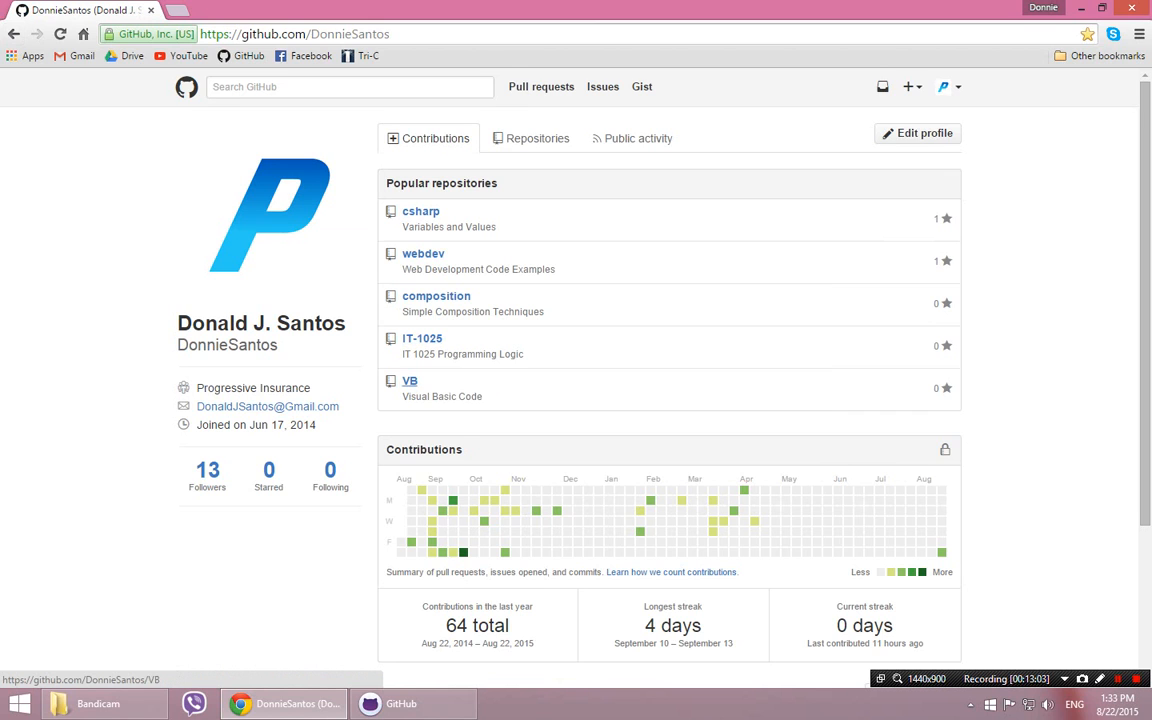
click(422, 338)
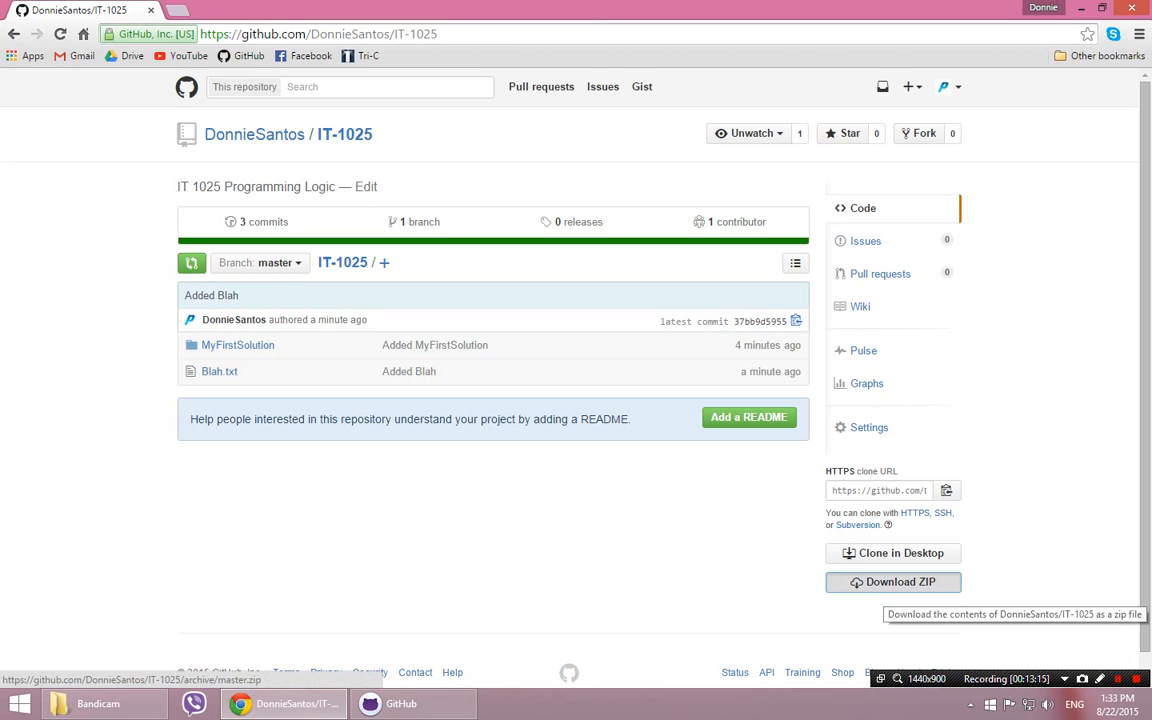
click(893, 582)
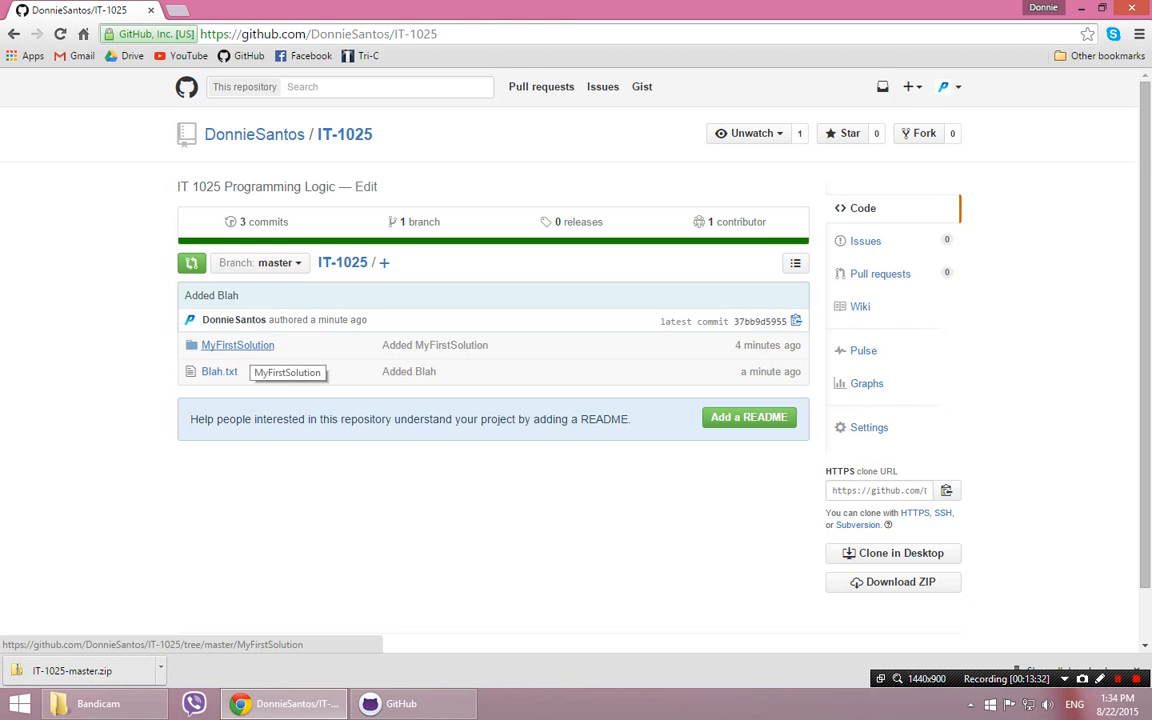
- Open the MyFirstSolution folder in the online repository, copy its web address and close the browser
click(240, 346)
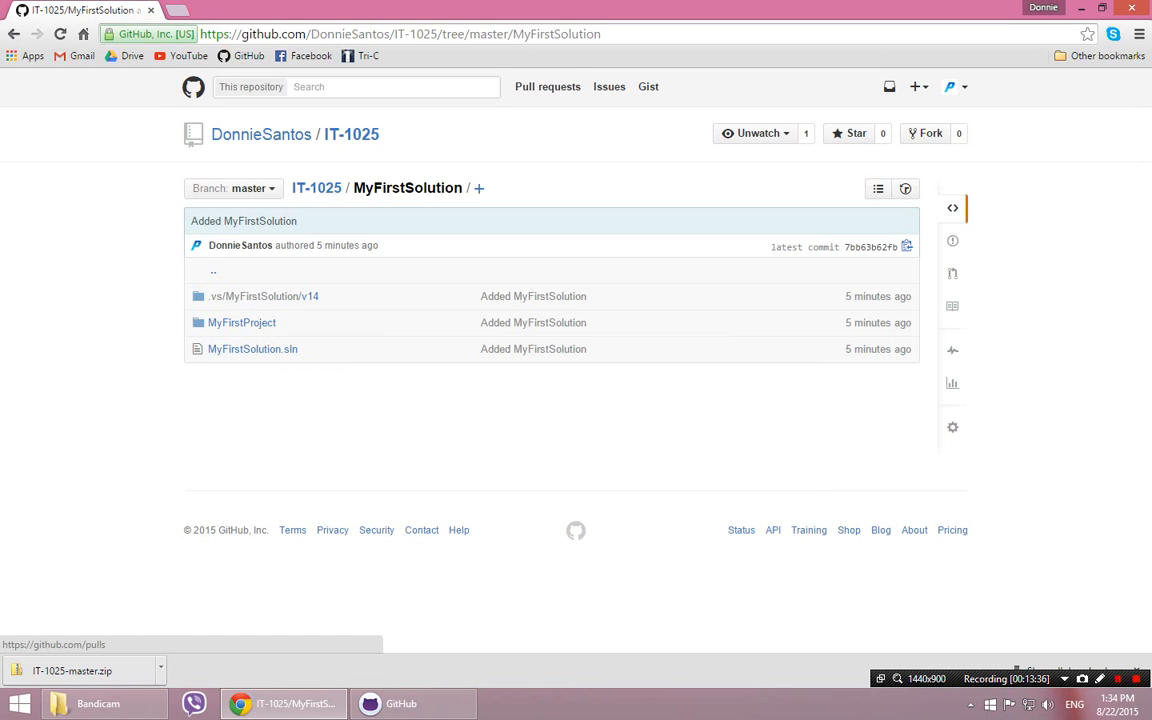
click(600, 34)
key(ctrl+c)
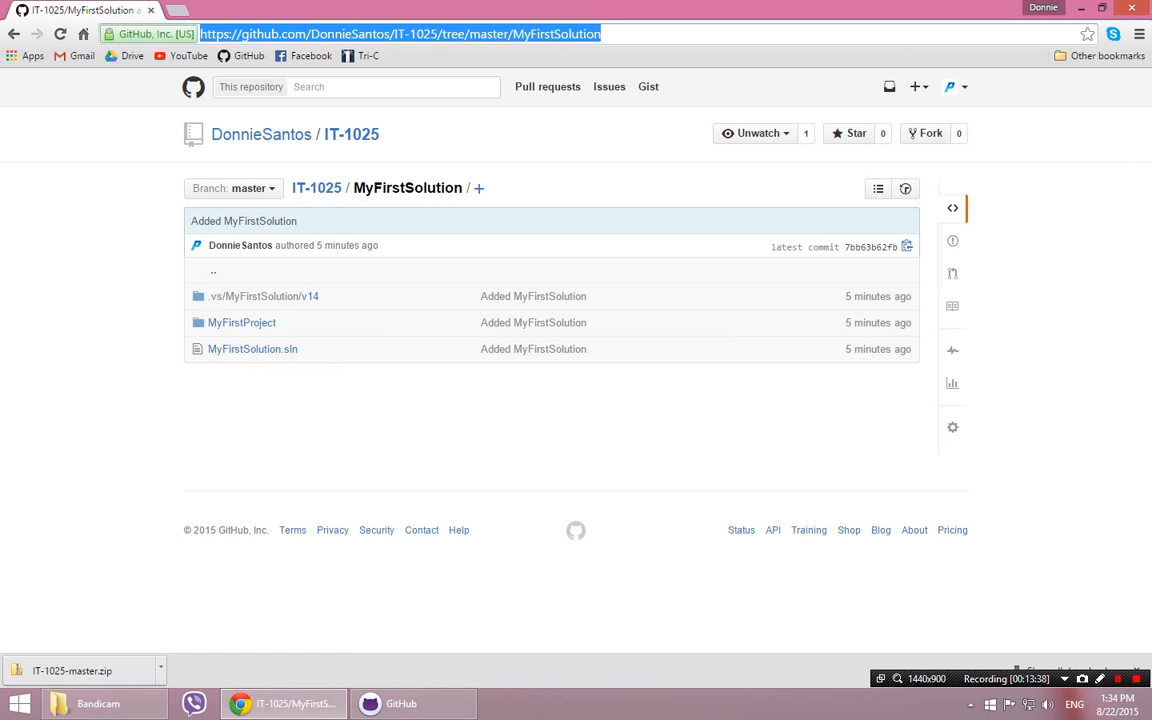
key(BackSpace)
click(1132, 8)
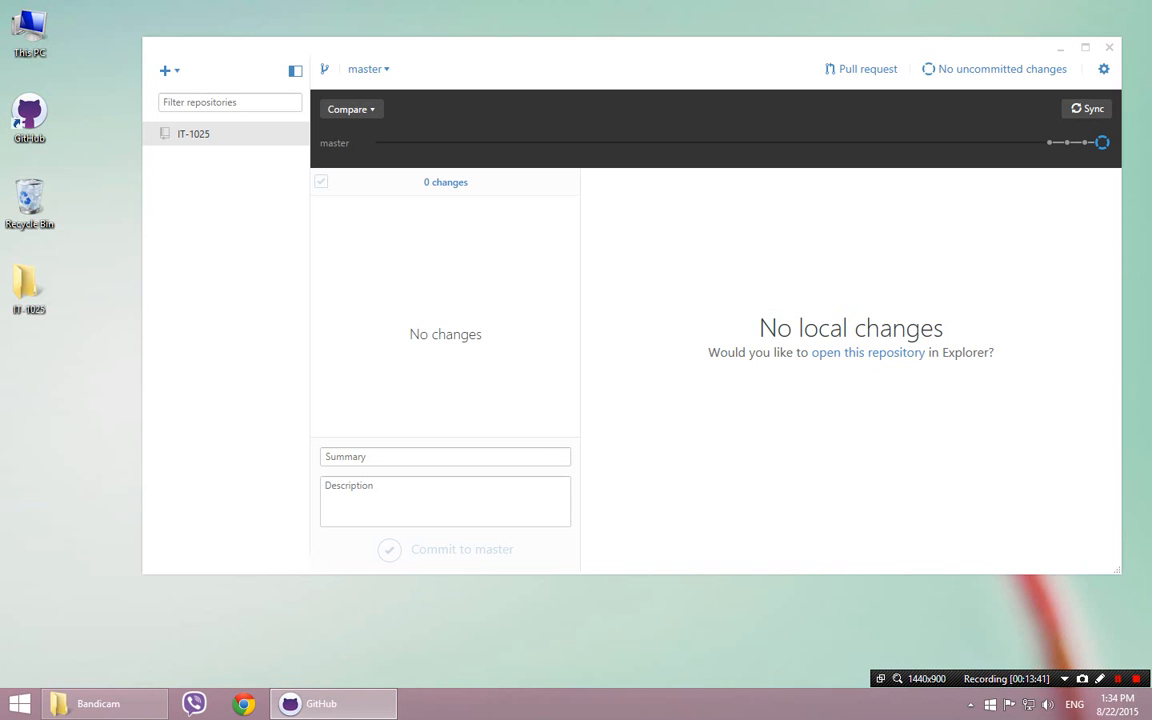
- Open Notepad and paste the copied MyFirstSolution web address into the blank document
key(super)
text(notepad)
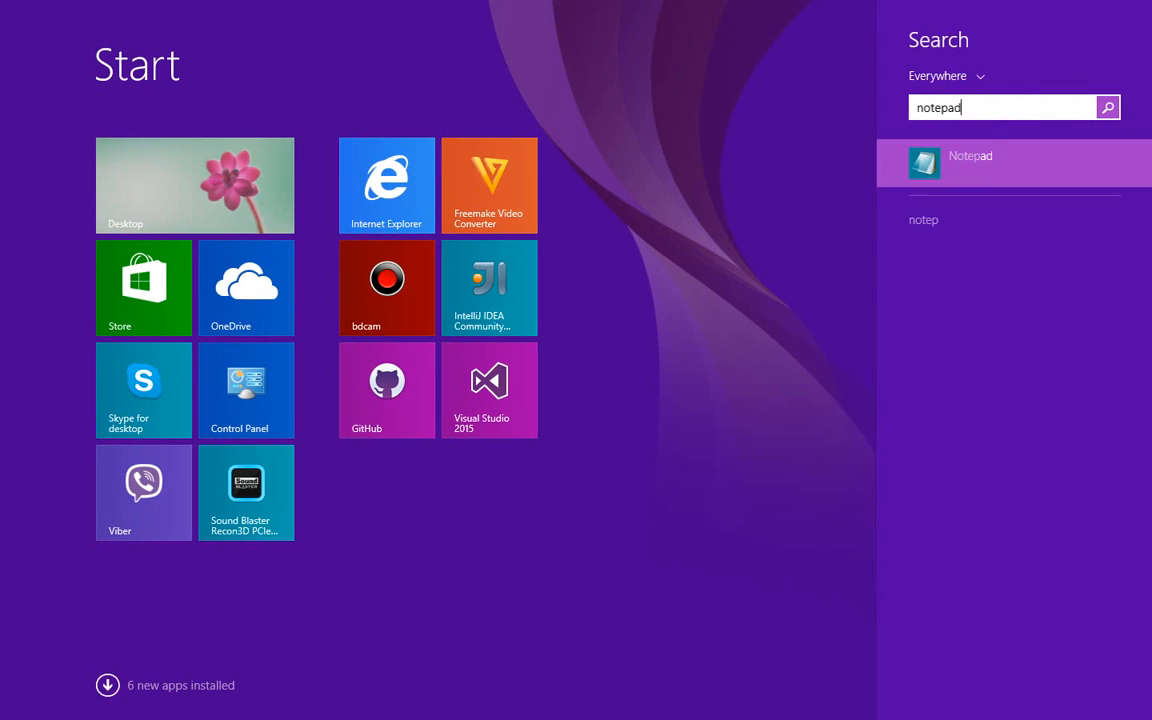
key(Return)
key(ctrl+v)
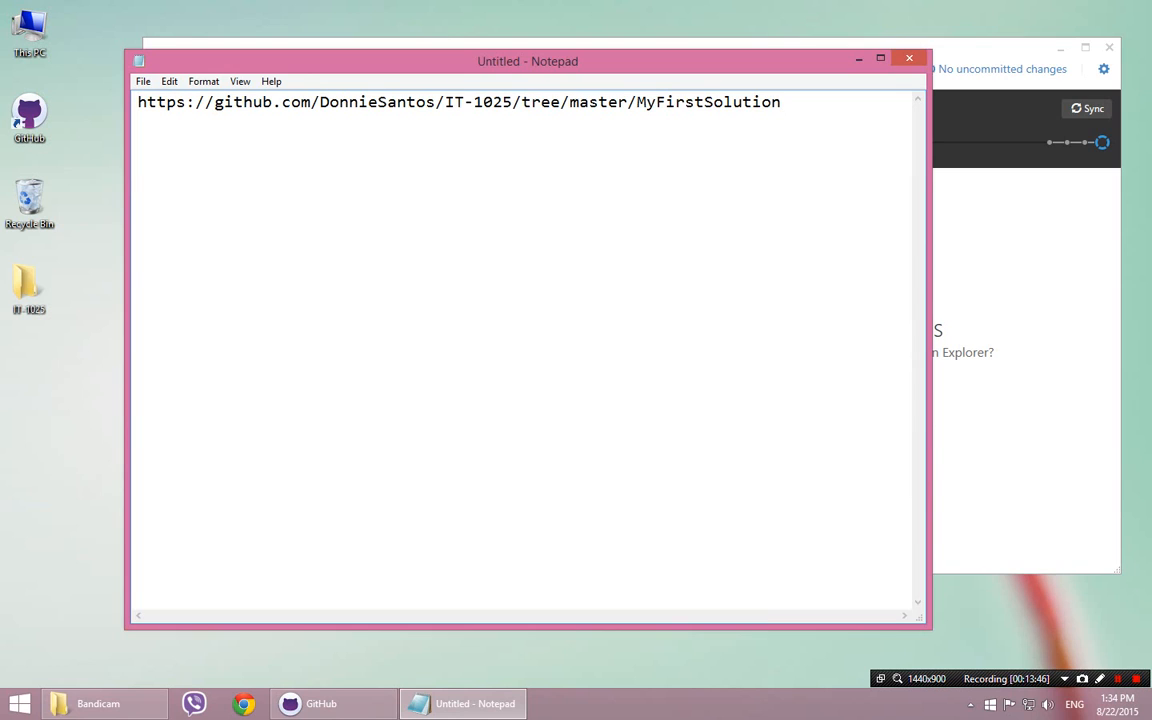
- Highlight the address up to IT-1025 and the whole address for review, and shrink the Notepad window around that line
drag(138, 102, 512, 102)
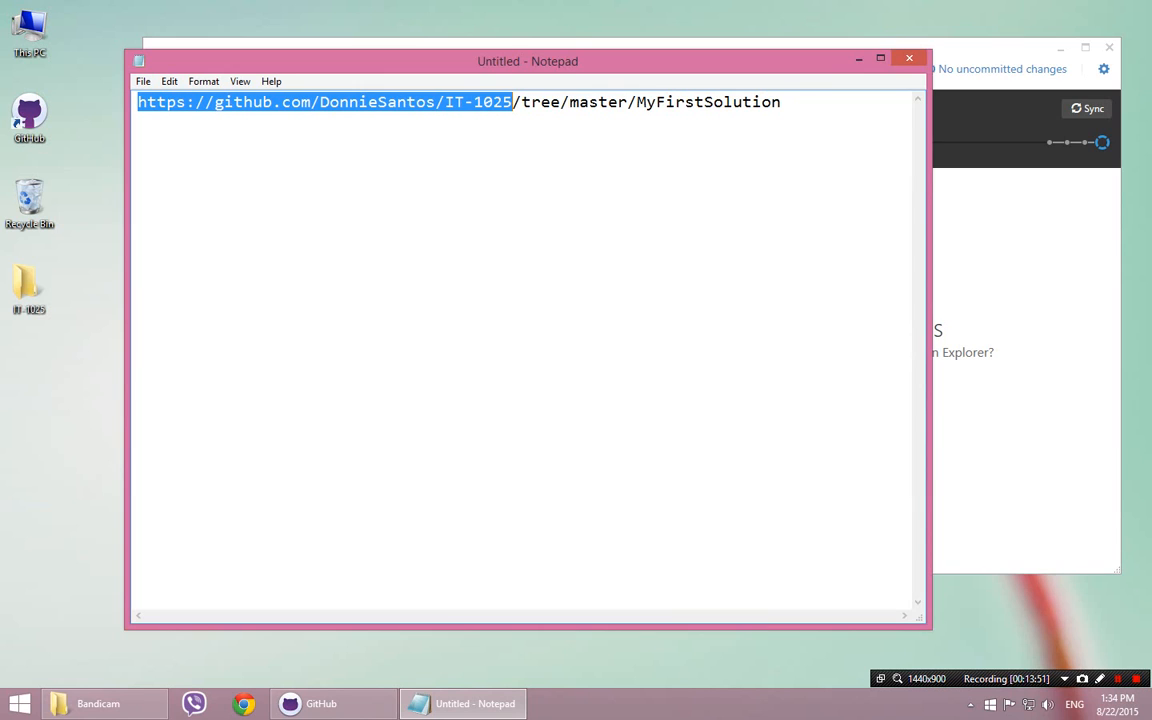
drag(512, 102, 137, 102)
click(782, 102)
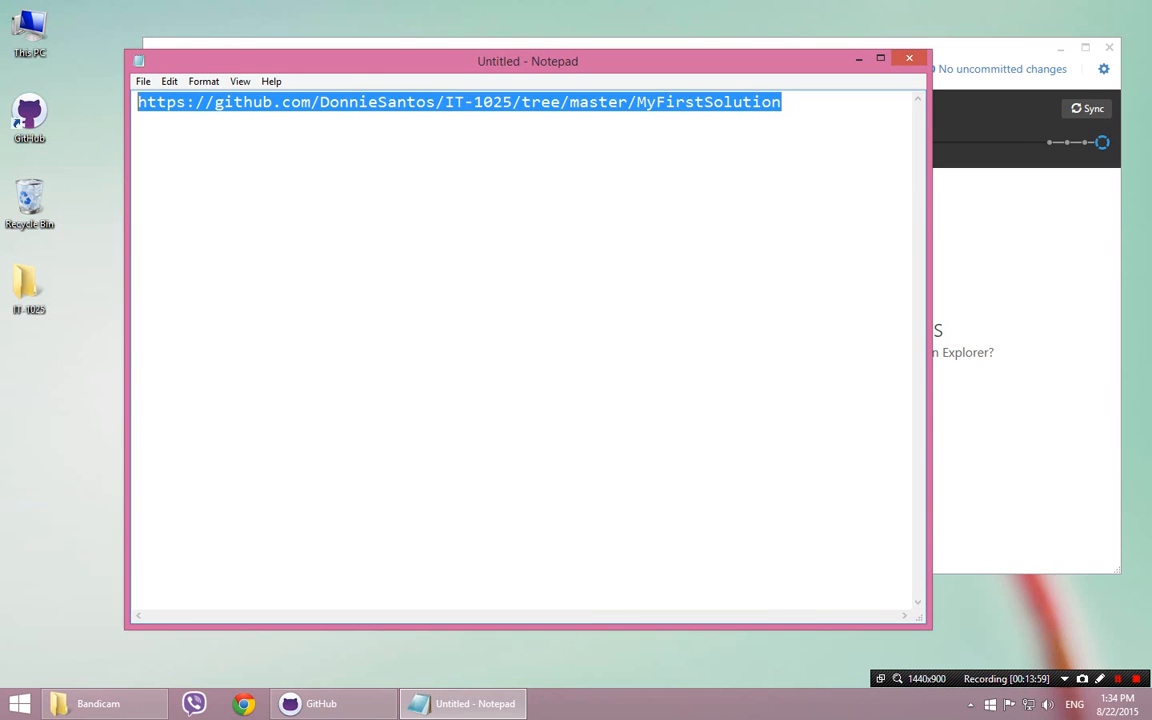
click(782, 102)
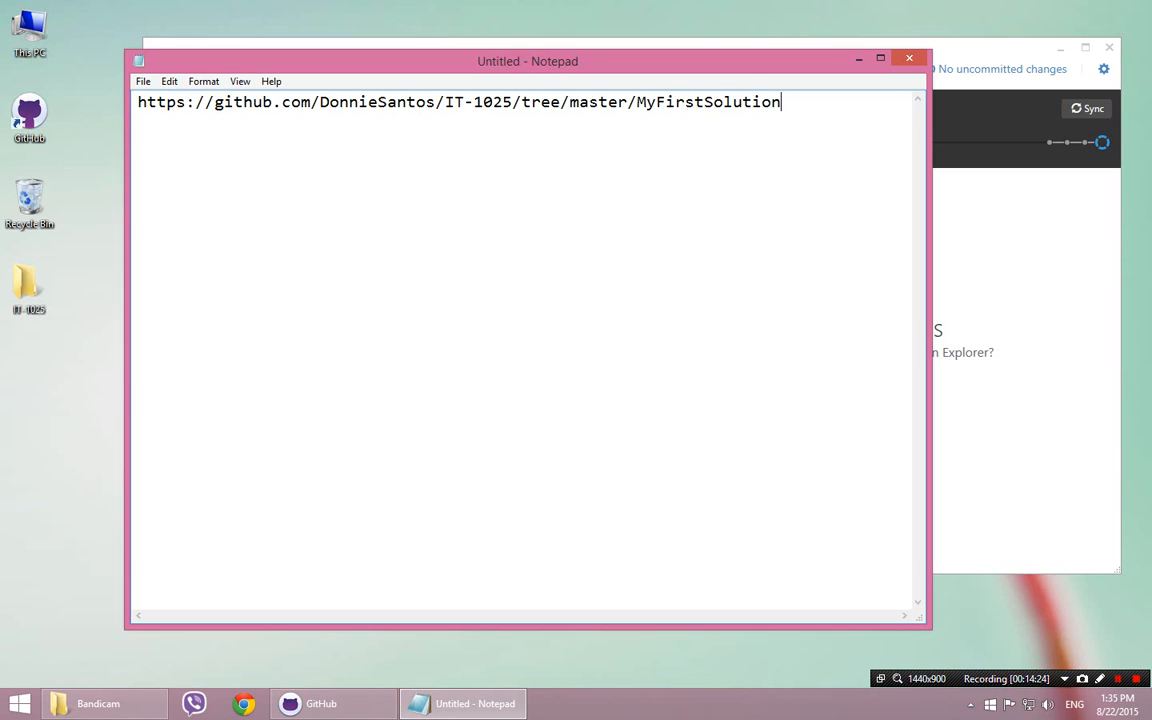
drag(930, 628, 851, 220)
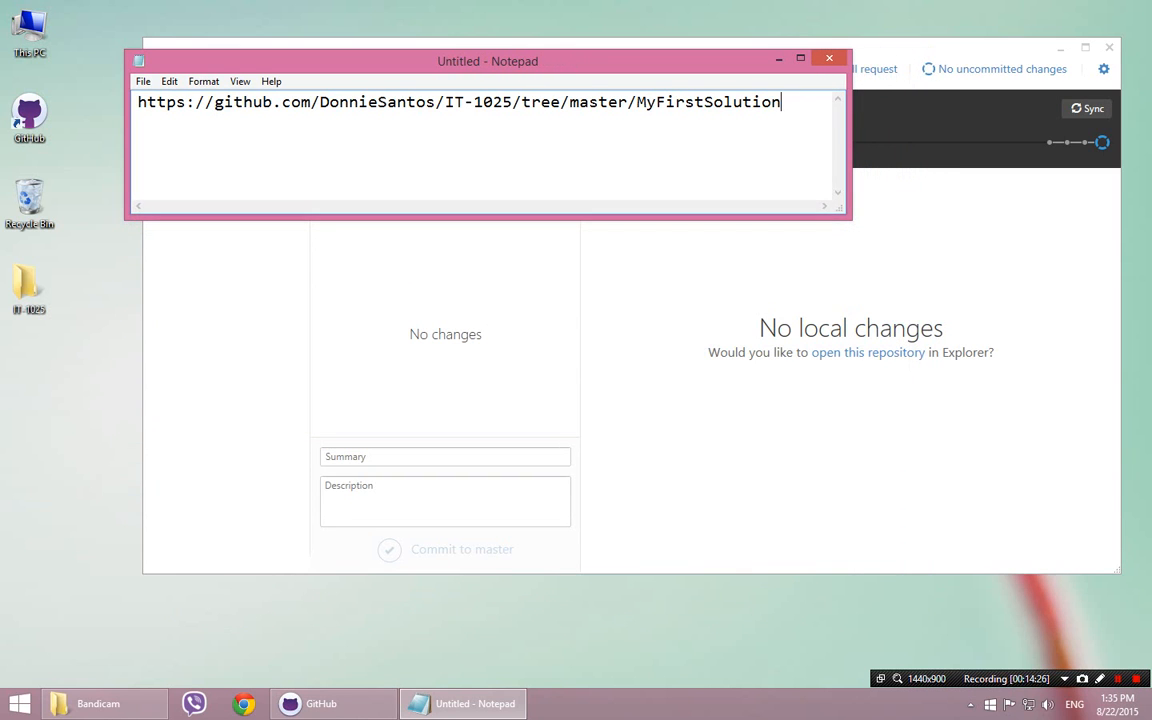
- Move the Notepad window towards the middle of the desktop and close it without saving the pasted address
drag(488, 61, 706, 256)
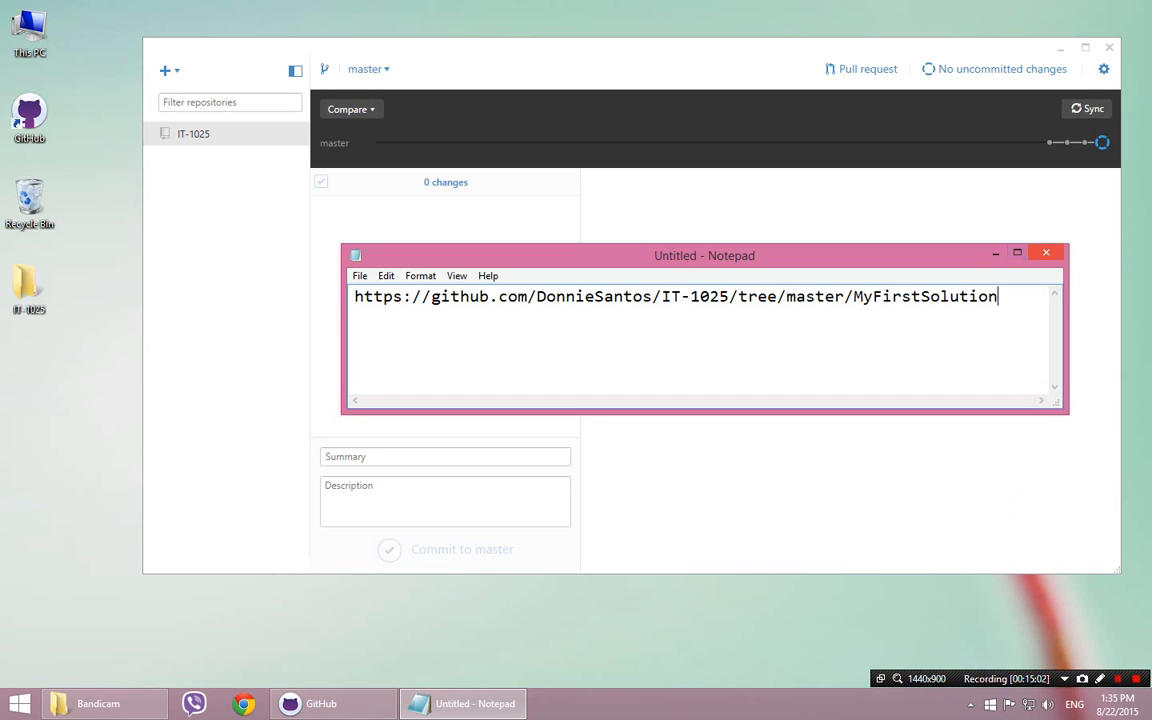
key(alt+F4)
key(n)
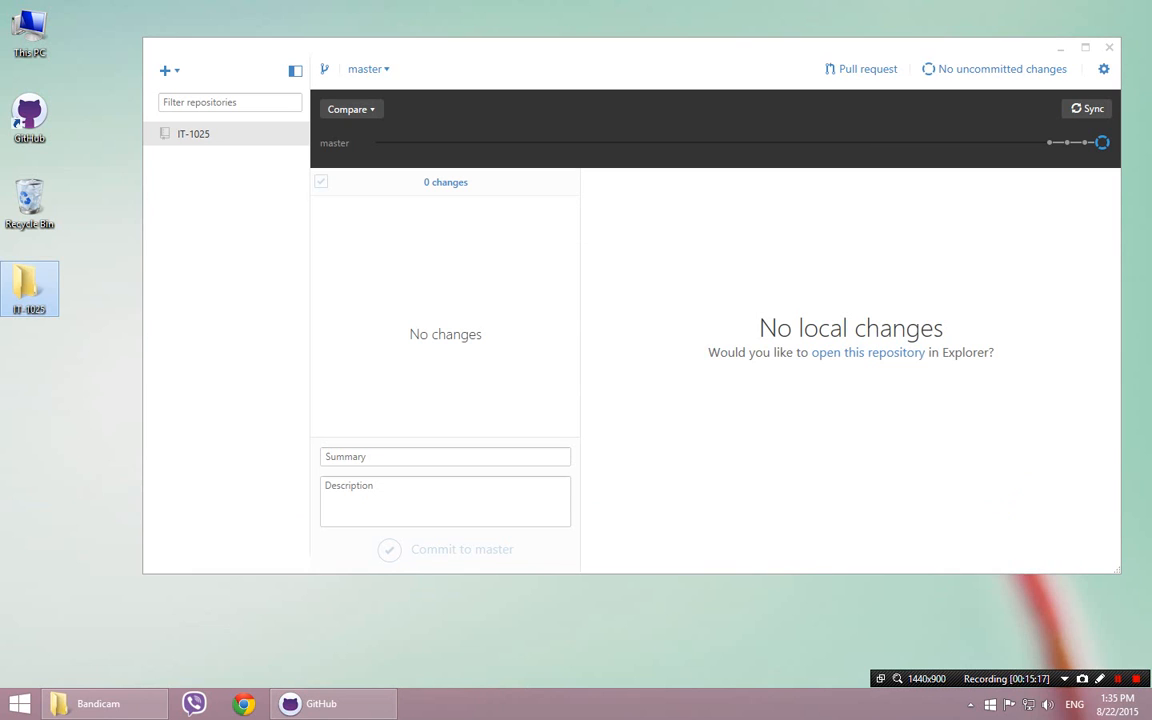
- Move the IT-1025 folder from the desktop into the Recycle Bin and empty the bin
drag(28, 285, 36, 202)
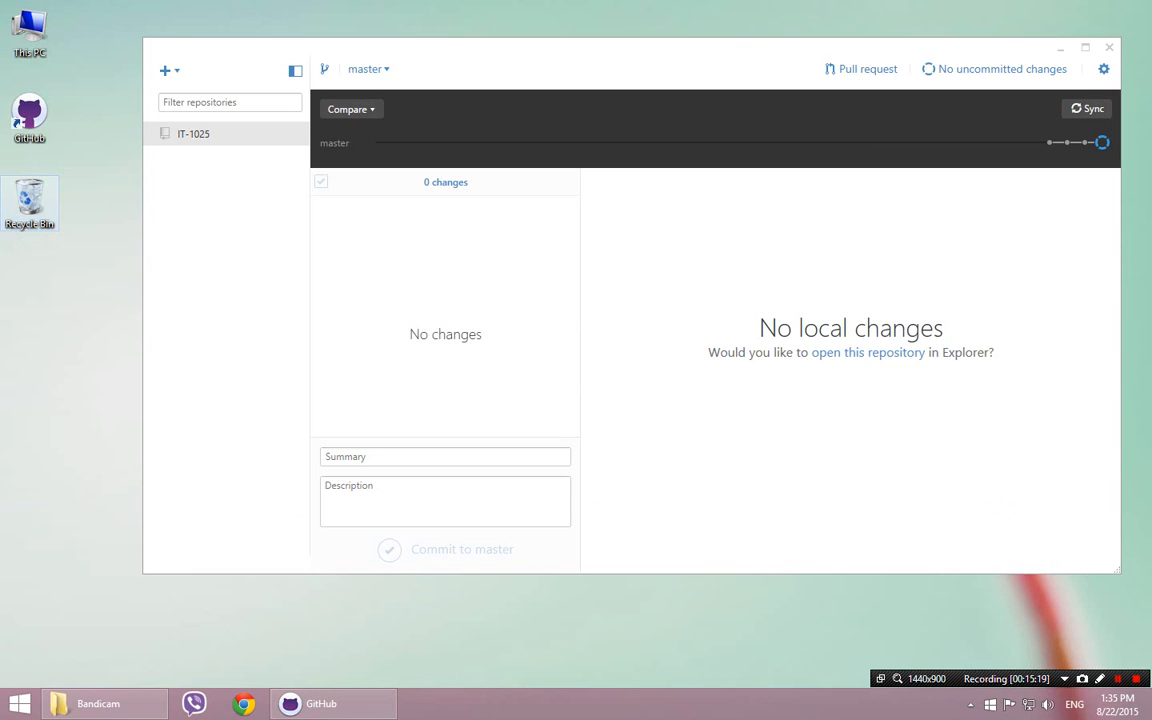
right_click(37, 194)
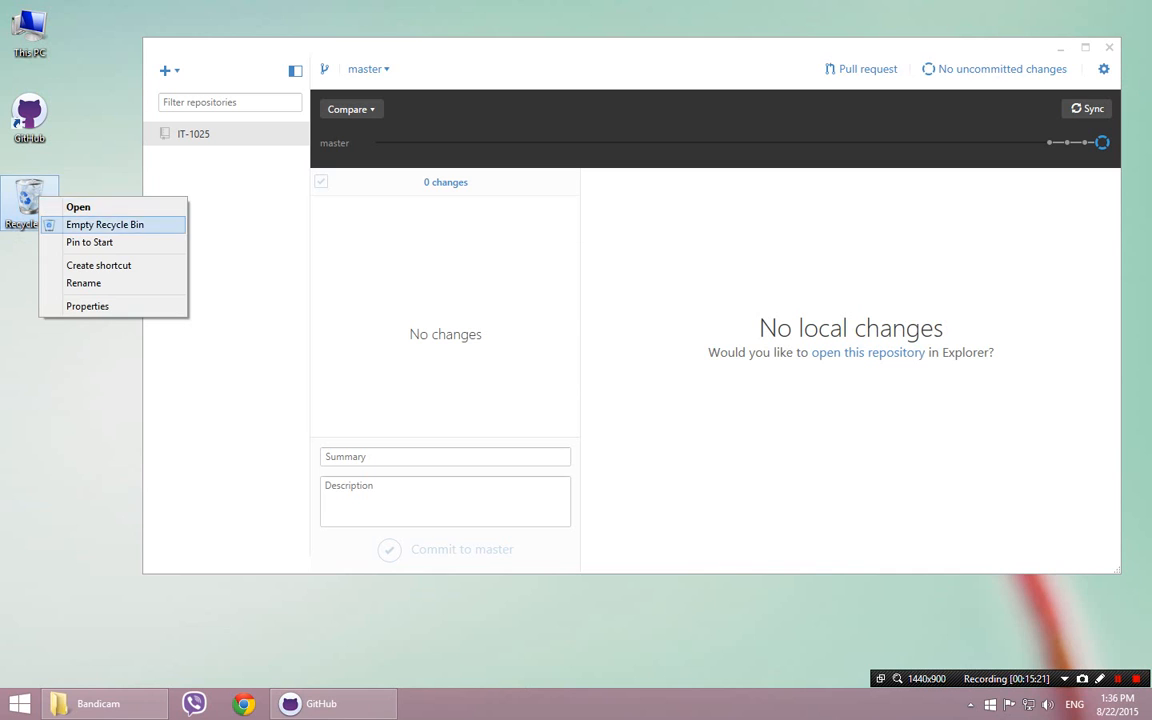
click(102, 224)
key(Return)
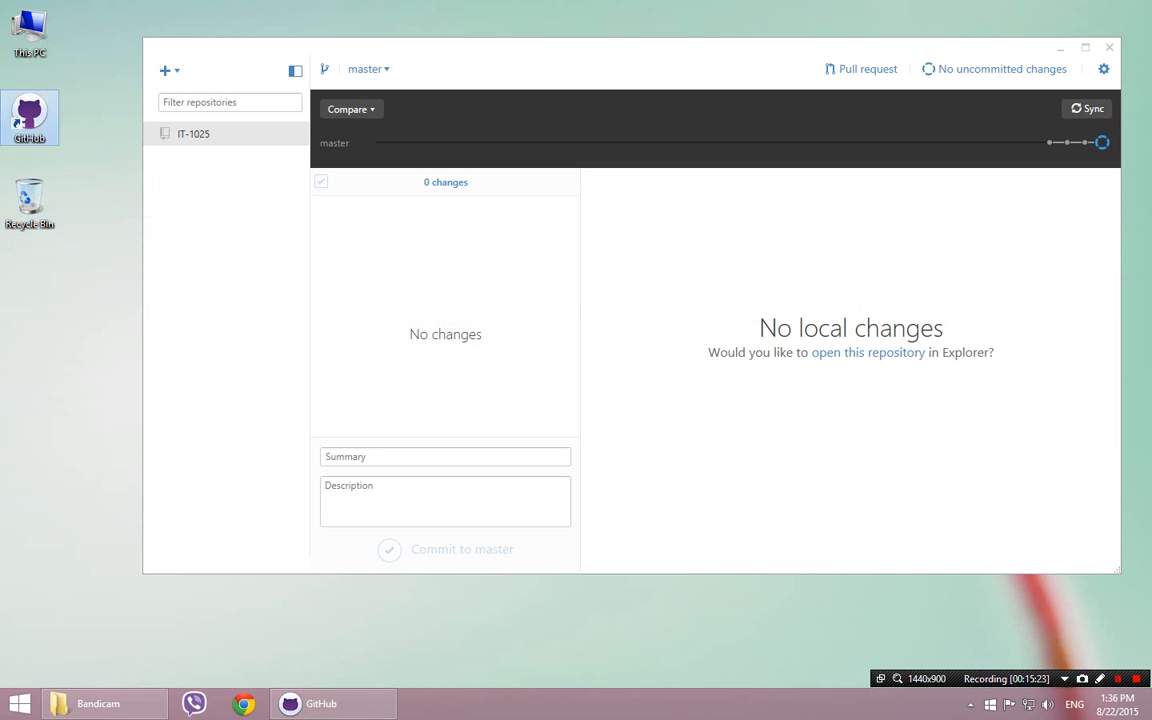
- Delete the GitHub shortcut from the desktop and empty the Recycle Bin
right_click(31, 114)
click(80, 136)
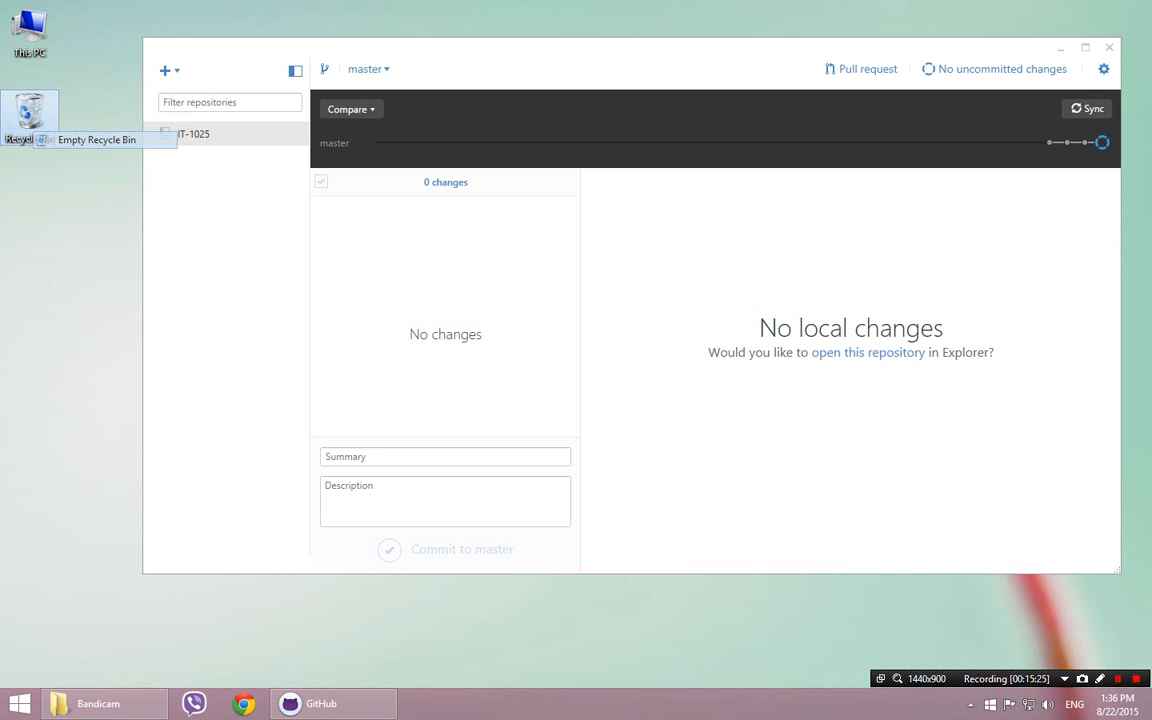
key(Return)
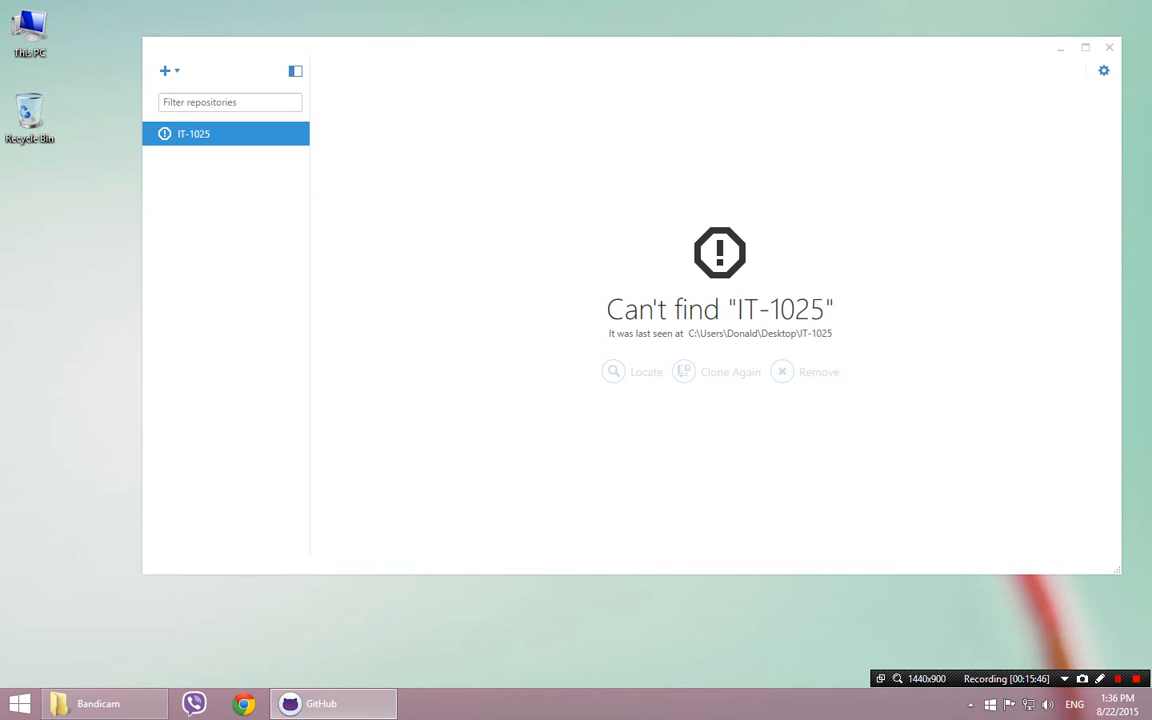
- Remove the missing IT-1025 repository from the GitHub repository list and shift the GitHub window slightly
right_click(234, 140)
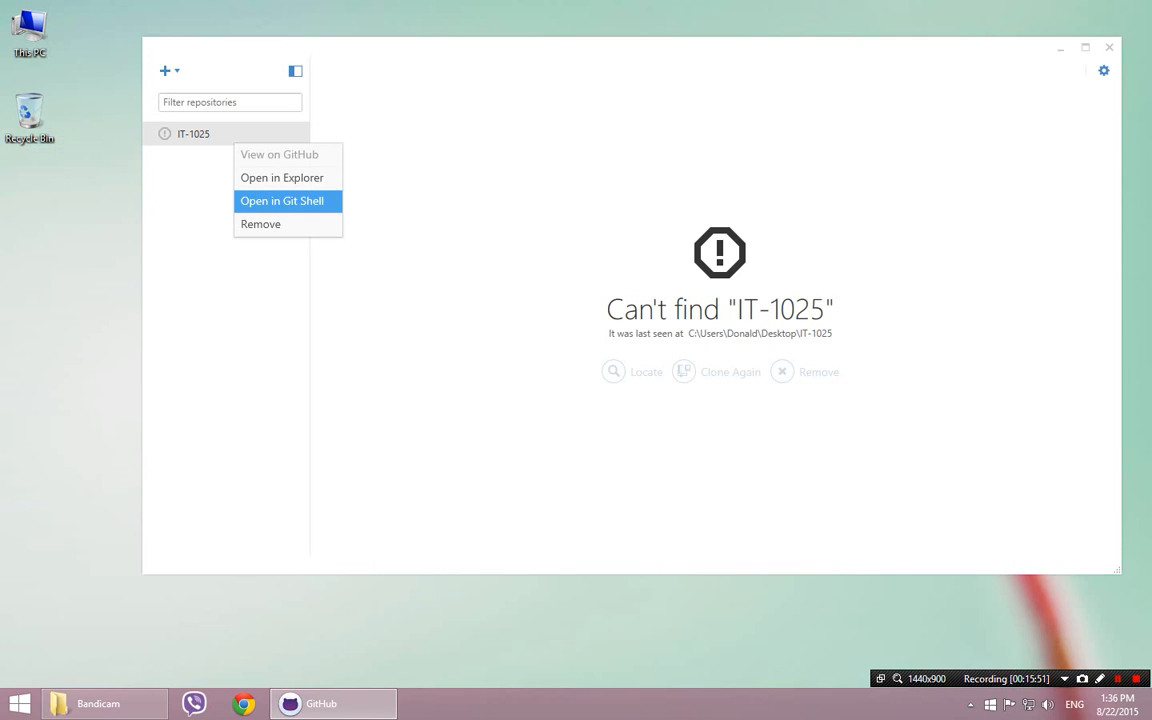
click(260, 224)
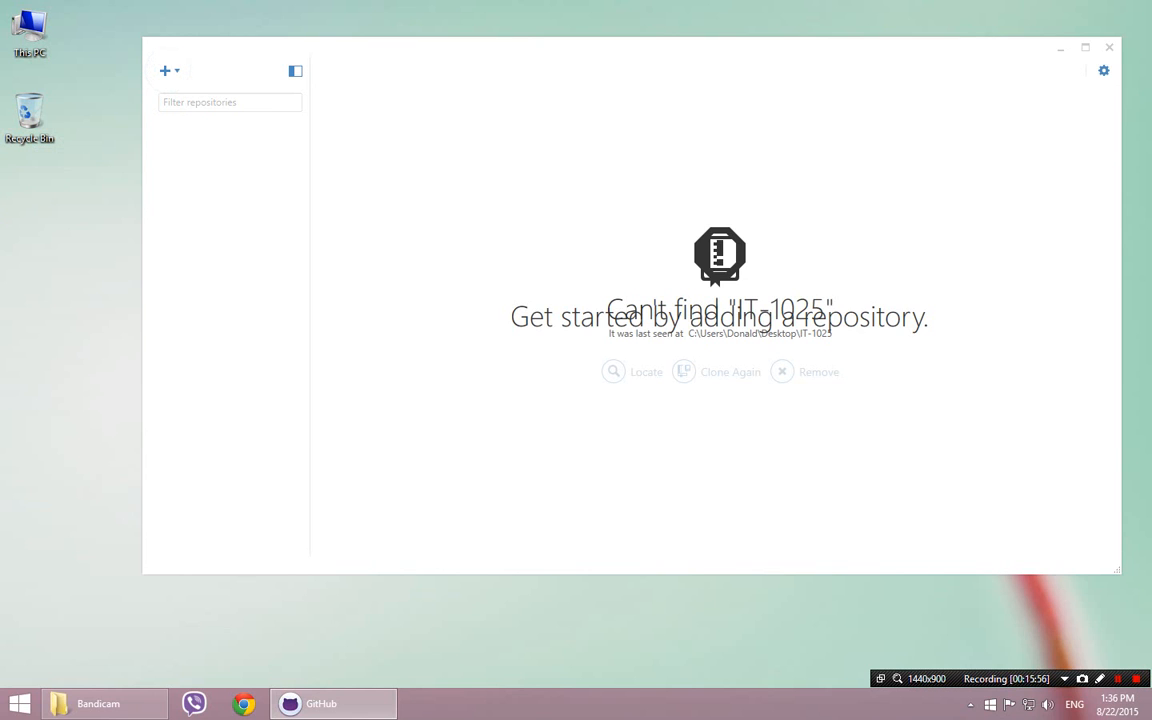
mouse_move(640, 52)
mouse_down()
mouse_move(629, 112)
mouse_move(624, 54)
mouse_up()
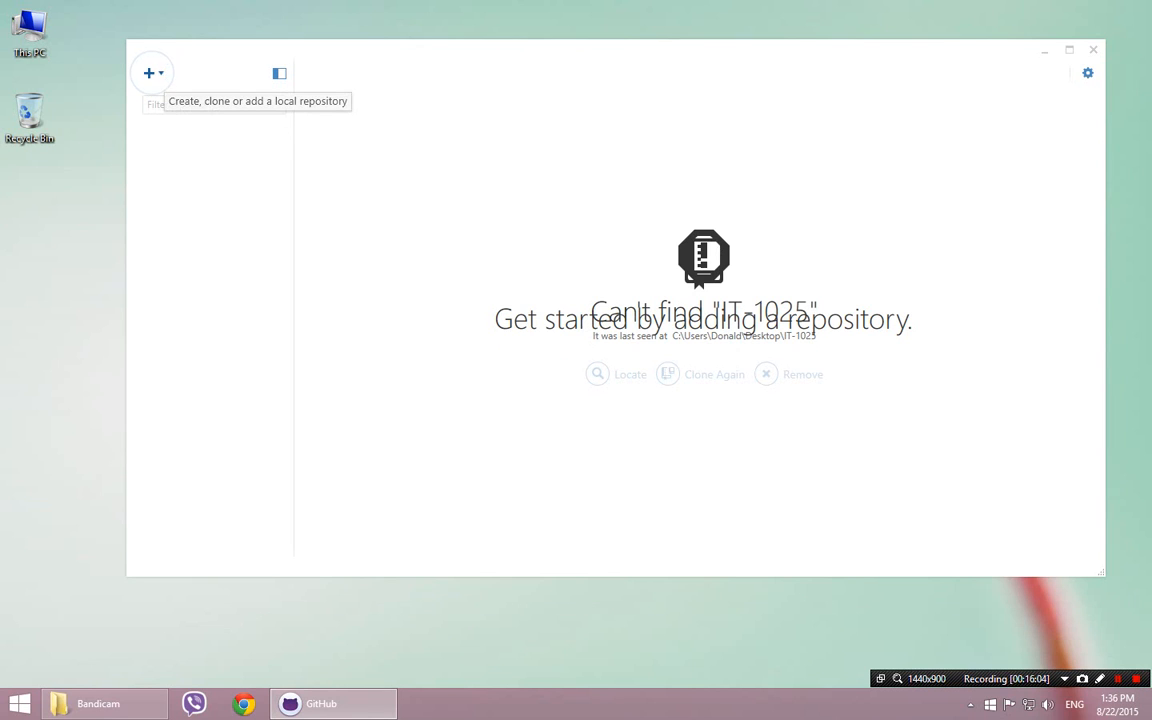
- Clone the IT-1025 repository from the online account to the Desktop
click(149, 73)
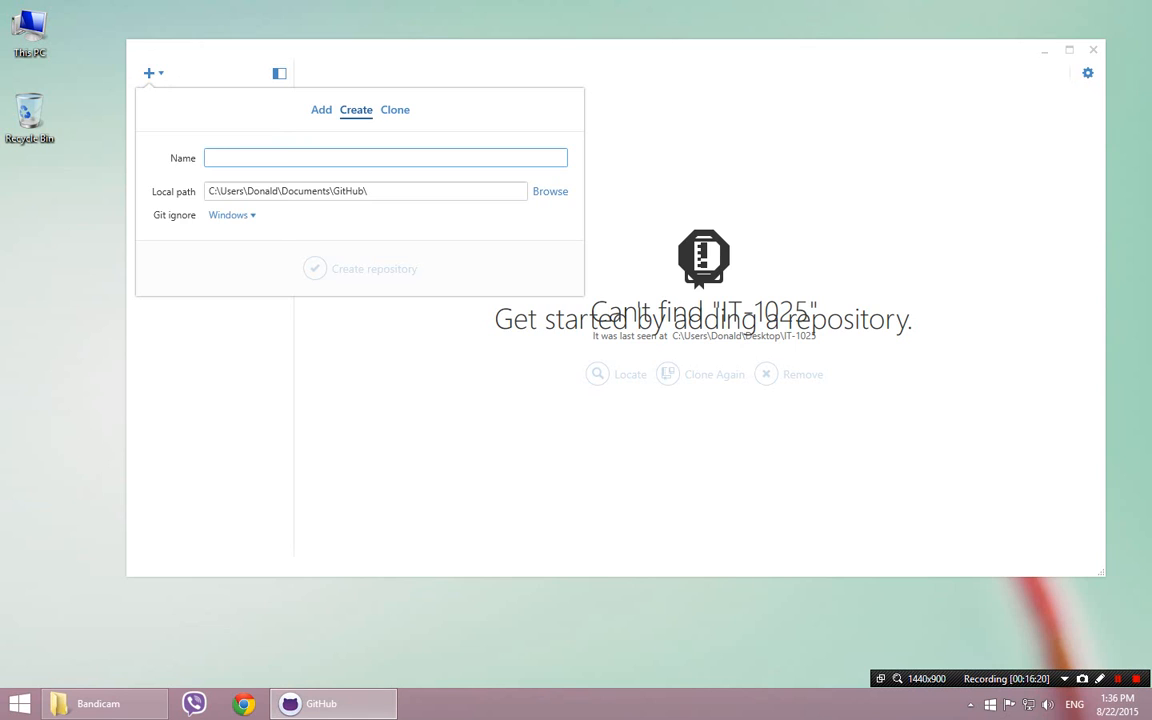
click(395, 110)
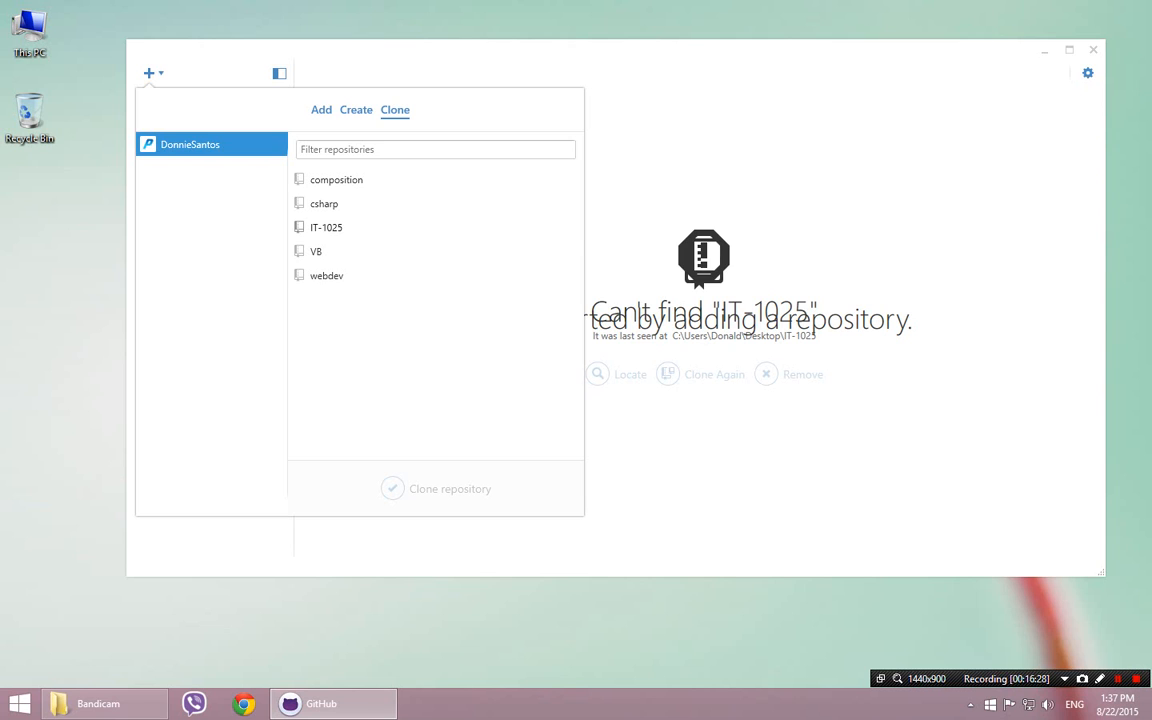
click(326, 228)
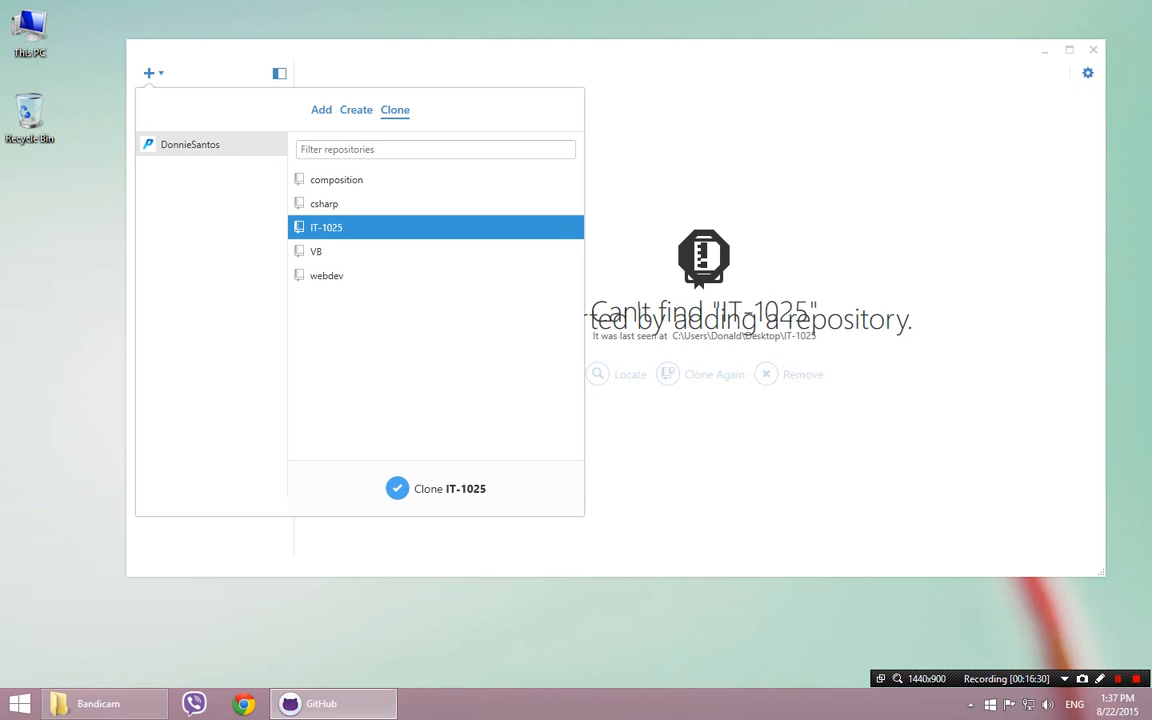
click(397, 488)
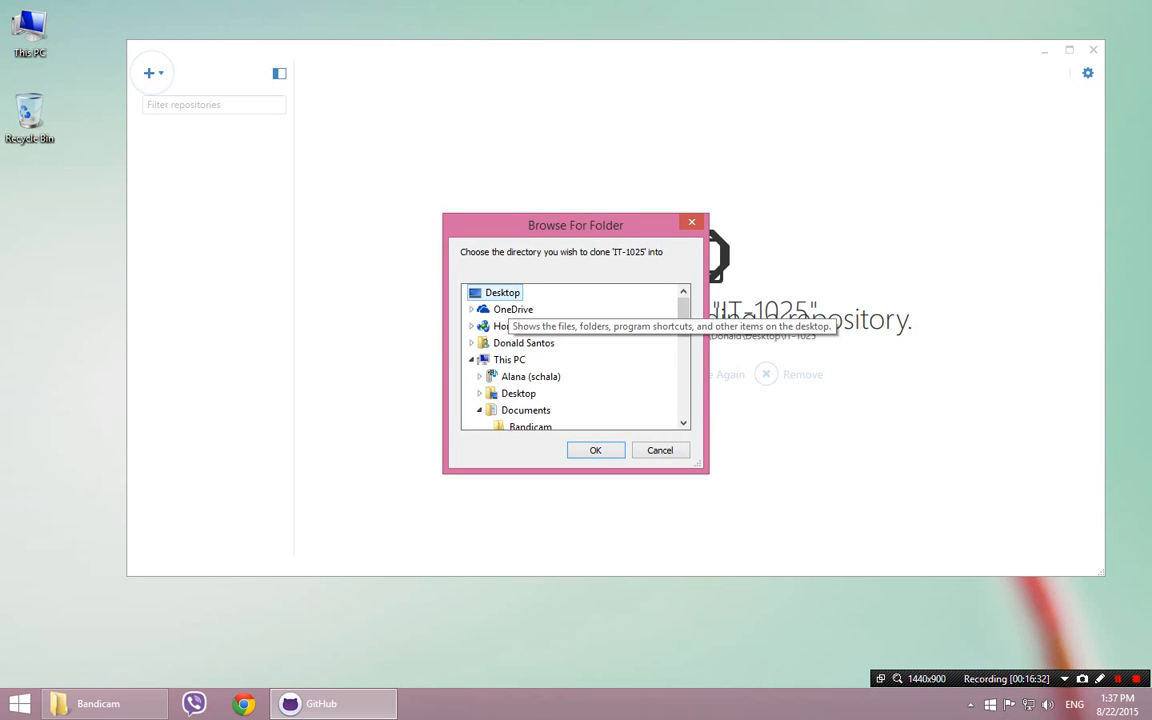
key(Return)
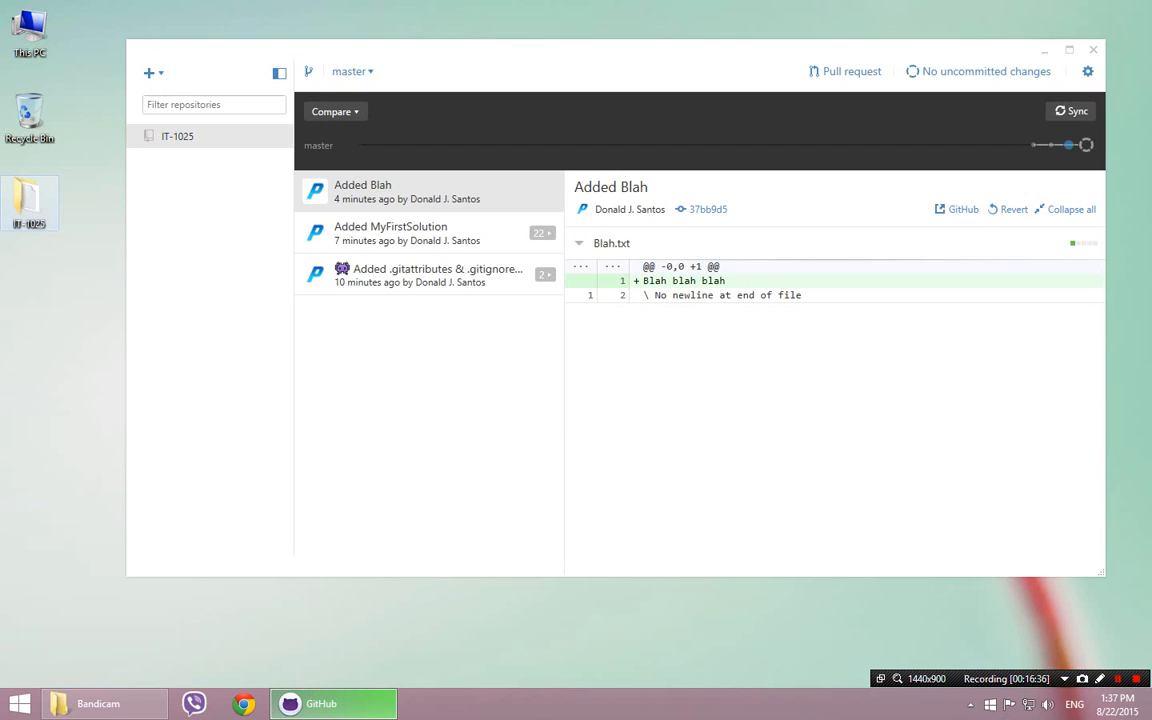
- Open the cloned IT-1025 folder on the desktop, check its contents and close it
double_click(28, 201)
click(640, 377)
click(720, 450)
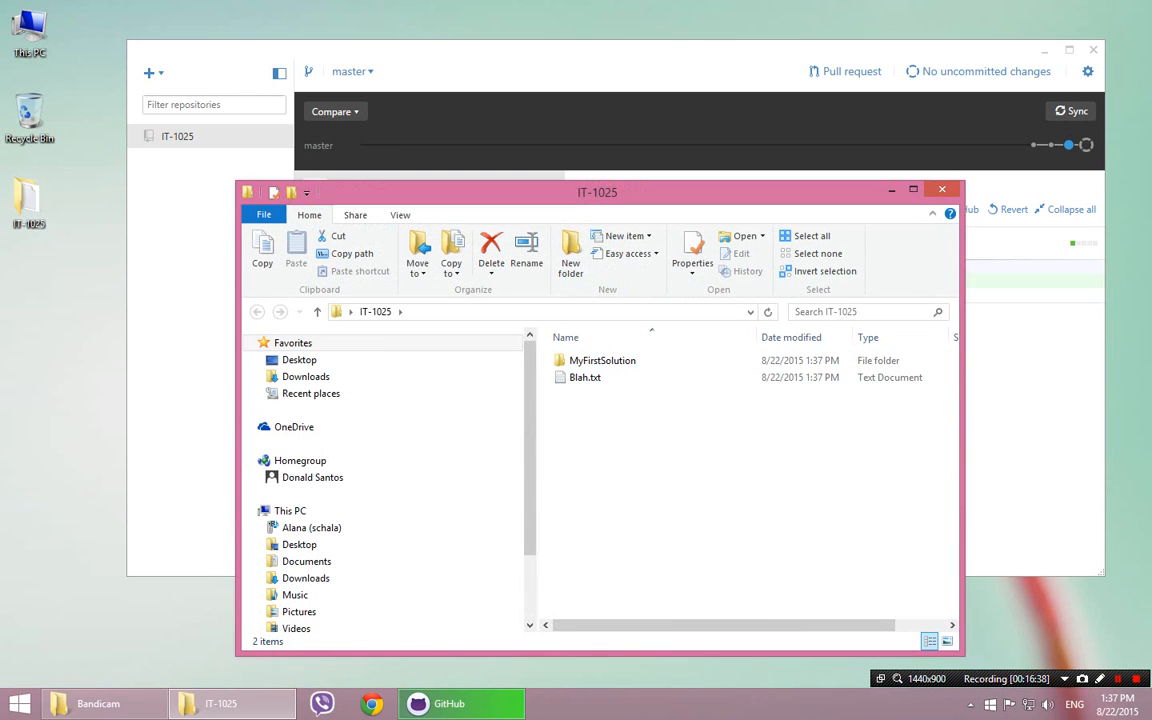
click(942, 189)
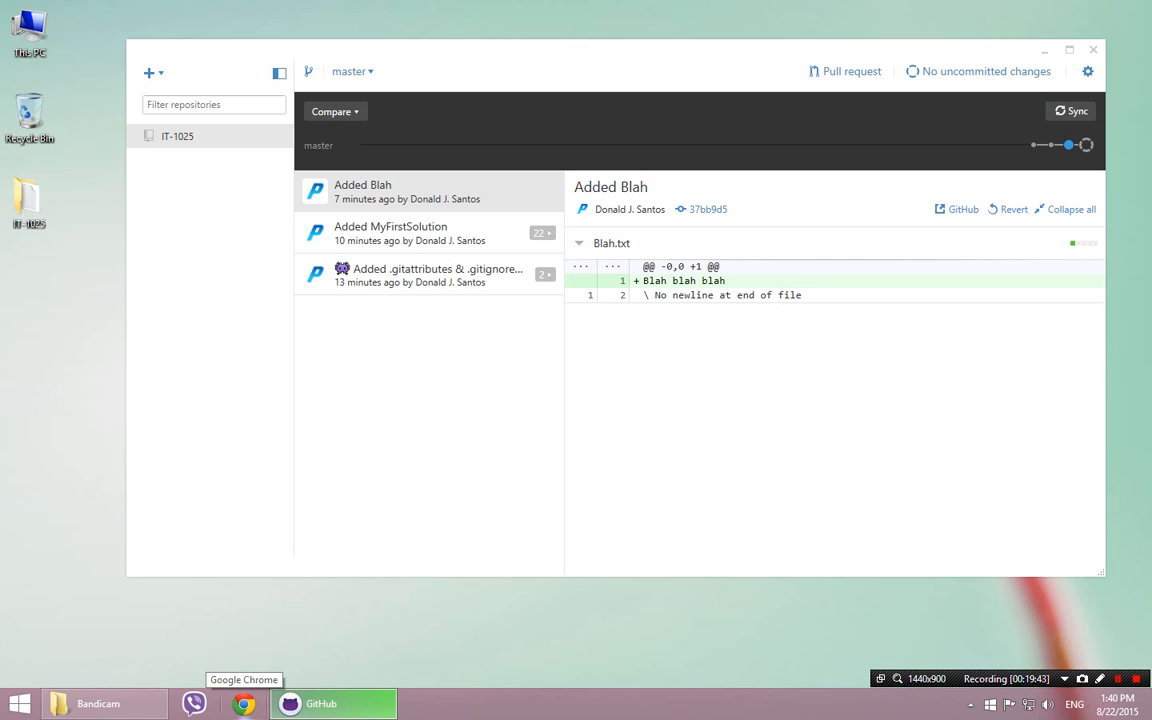
- Switch to Chrome, go to the account's GitHub profile page and open its followers list
click(243, 702)
text(git)
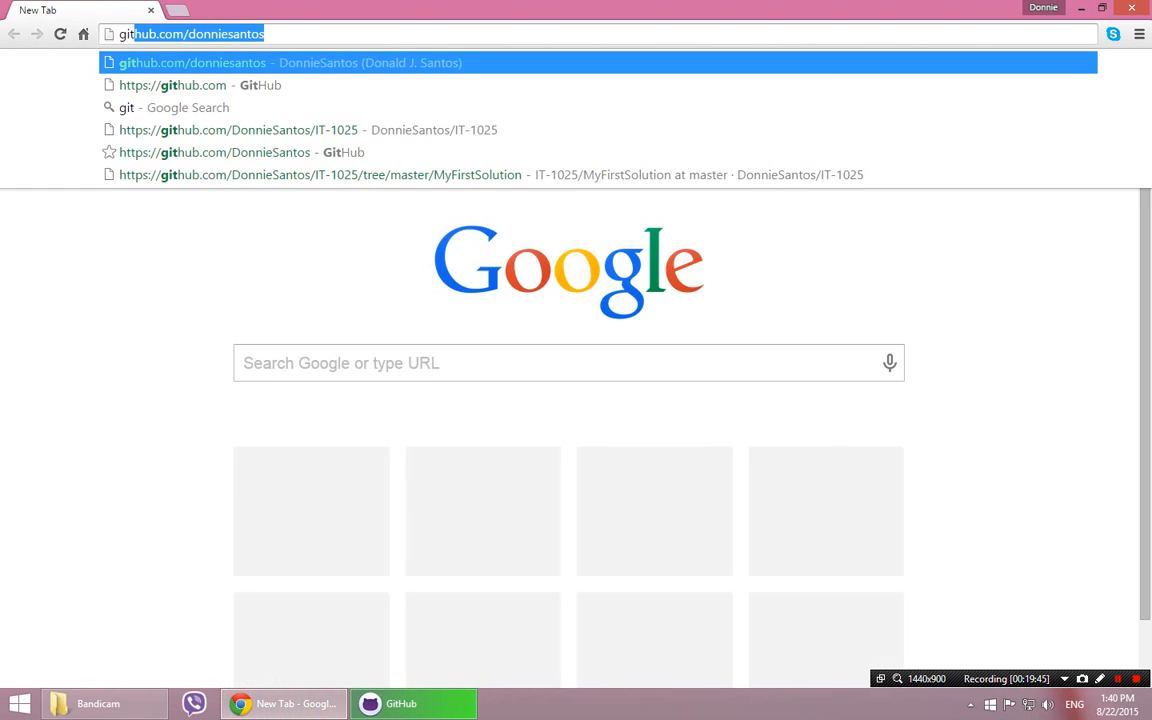
key(Return)
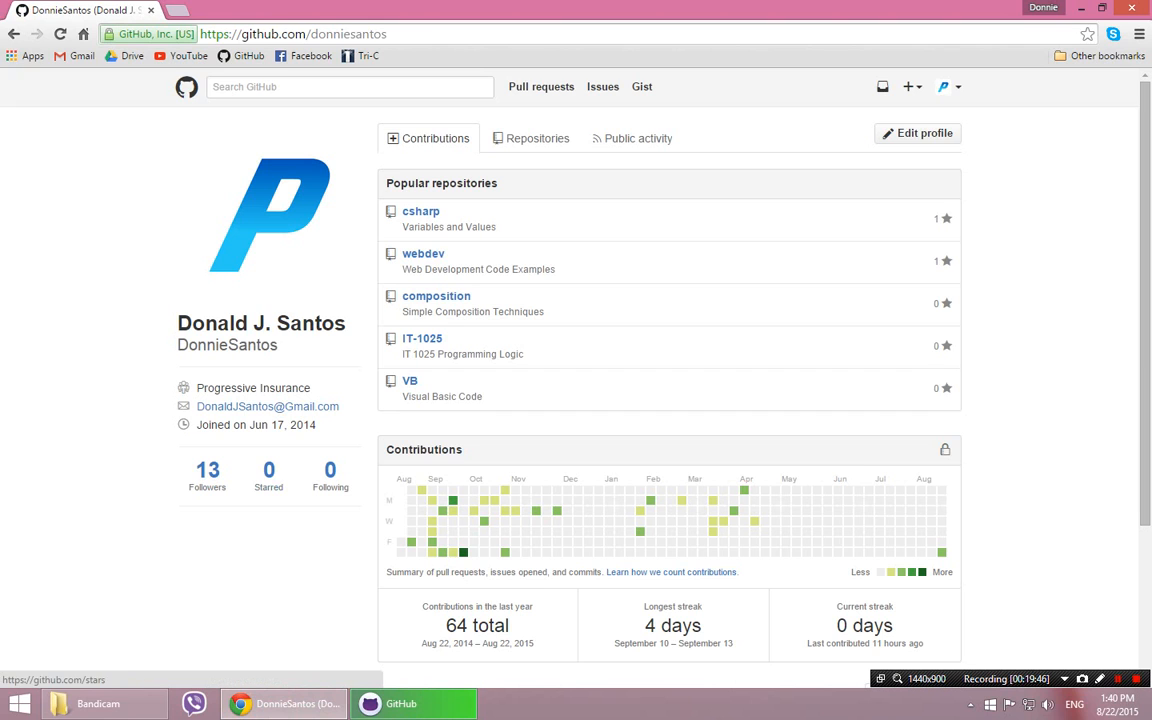
click(207, 475)
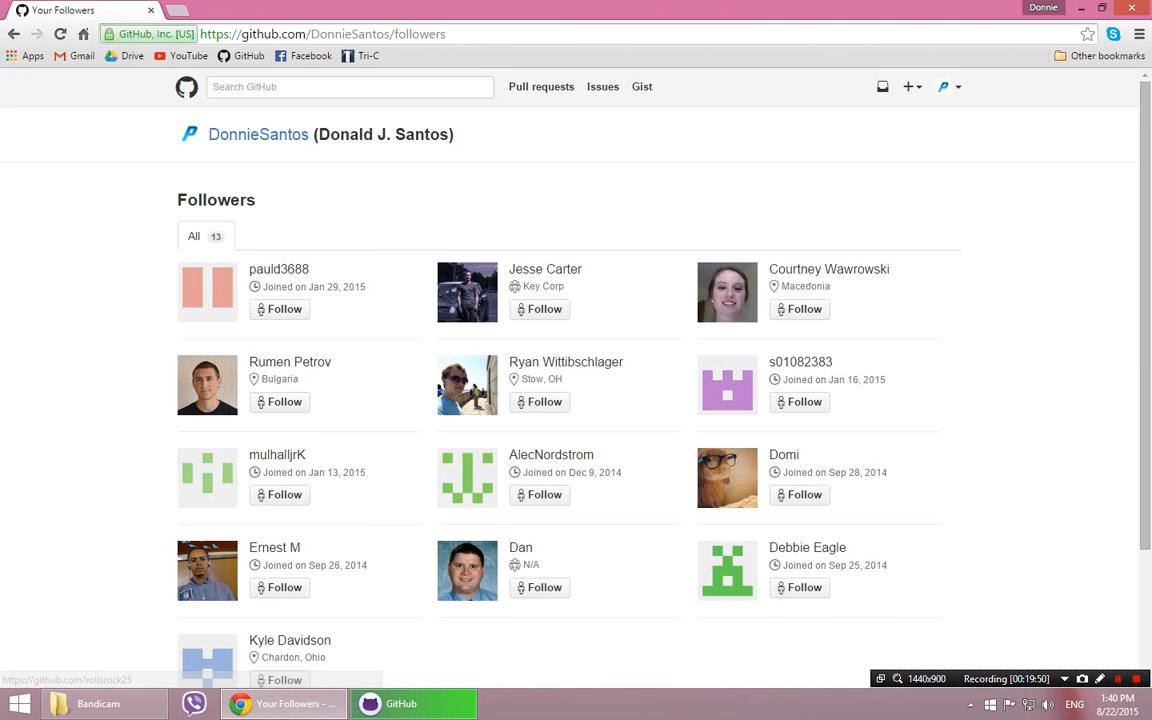
- Open the third listed follower's ITCS-1810 repository, download it as a ZIP file and close the browser
click(829, 269)
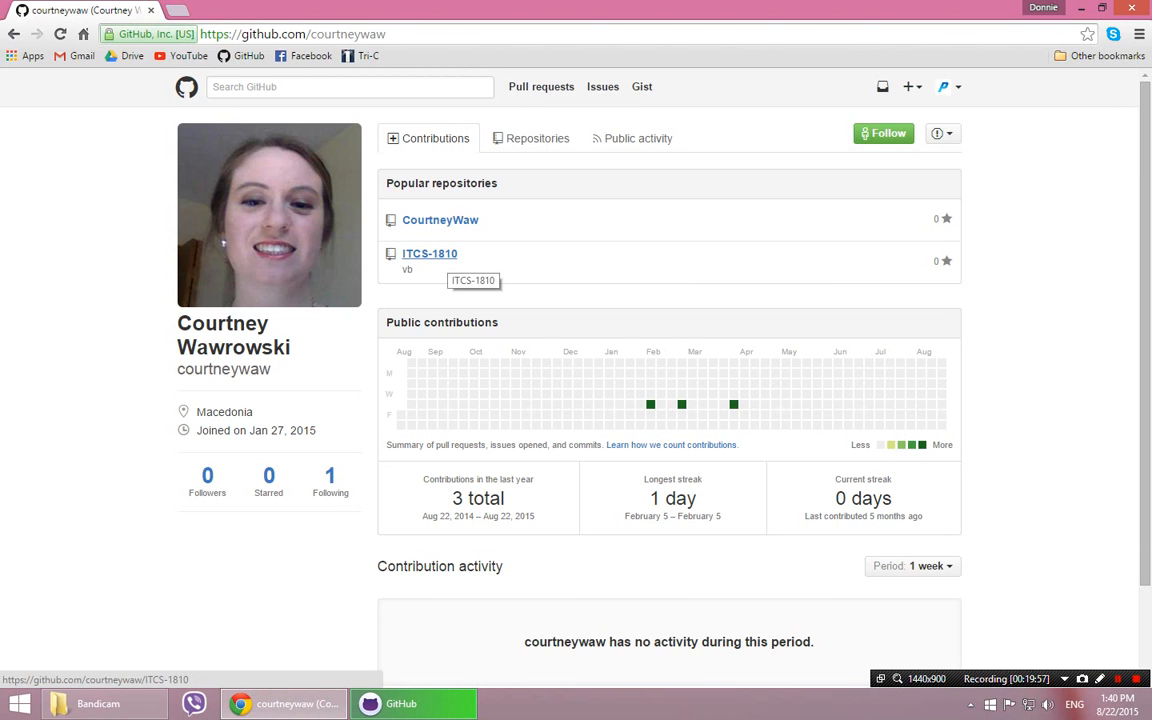
click(445, 256)
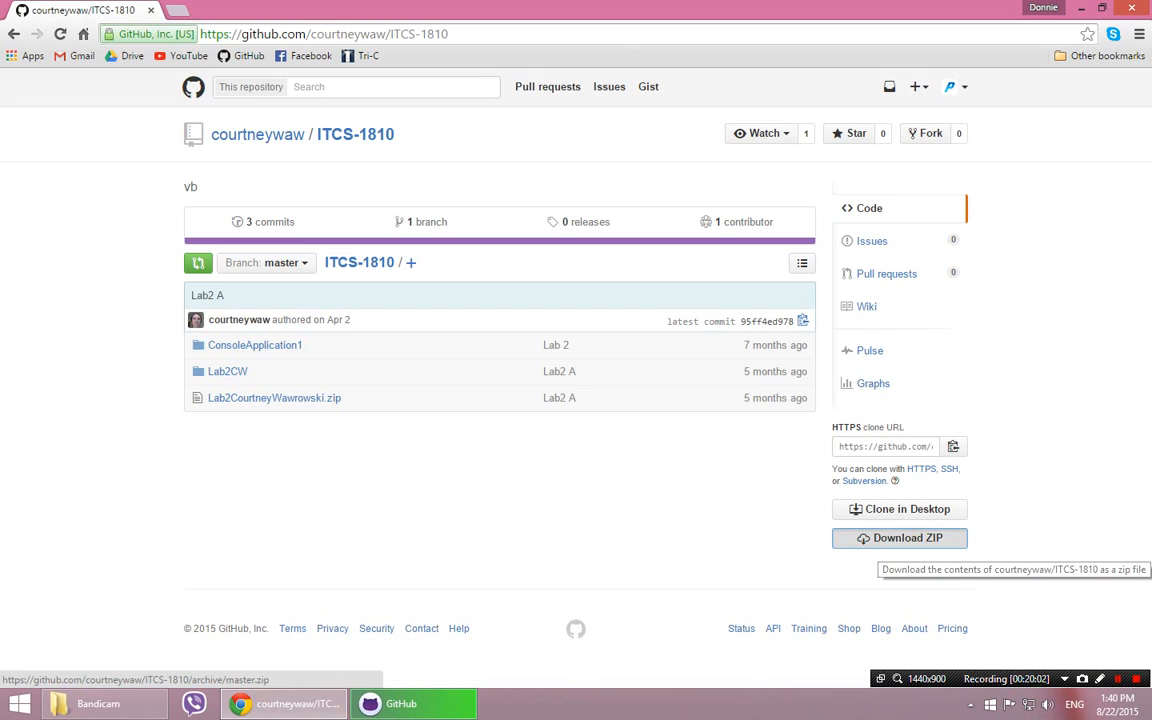
click(900, 538)
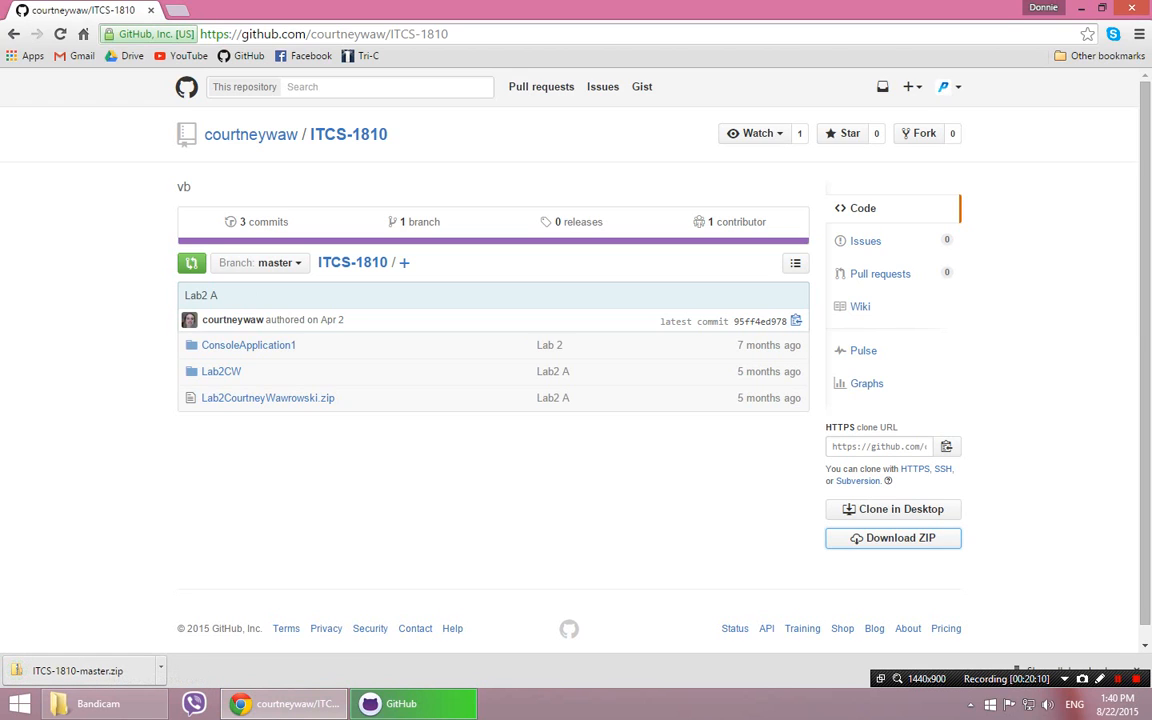
click(78, 671)
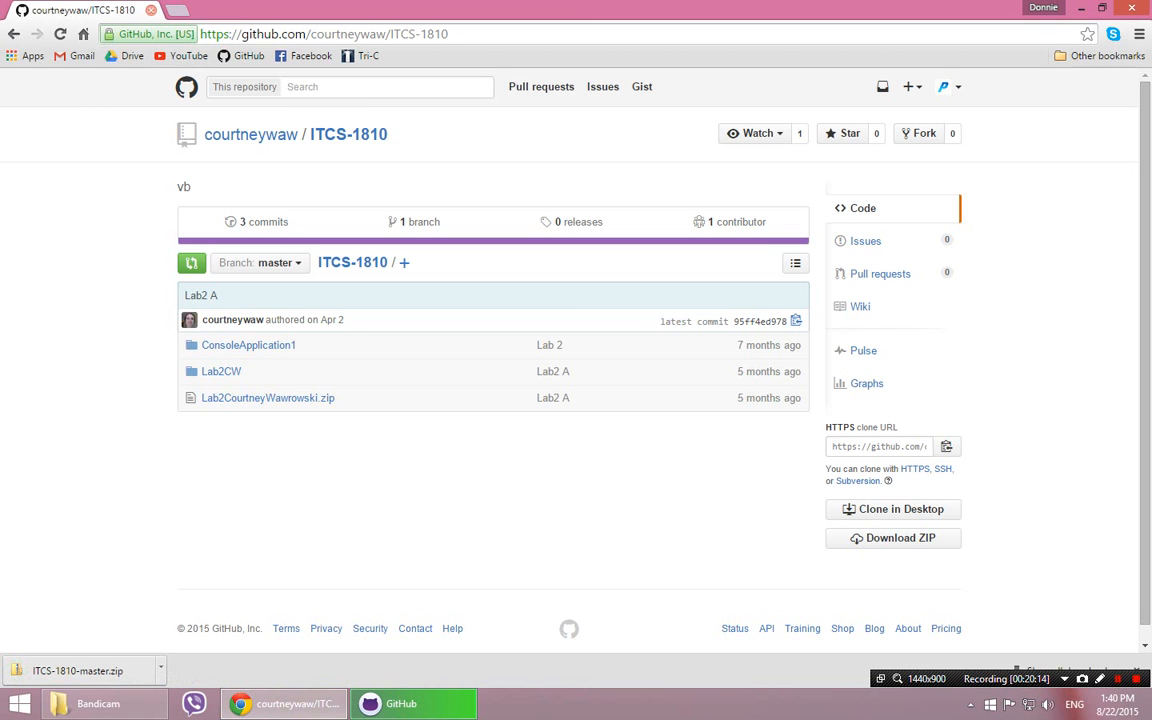
click(151, 10)
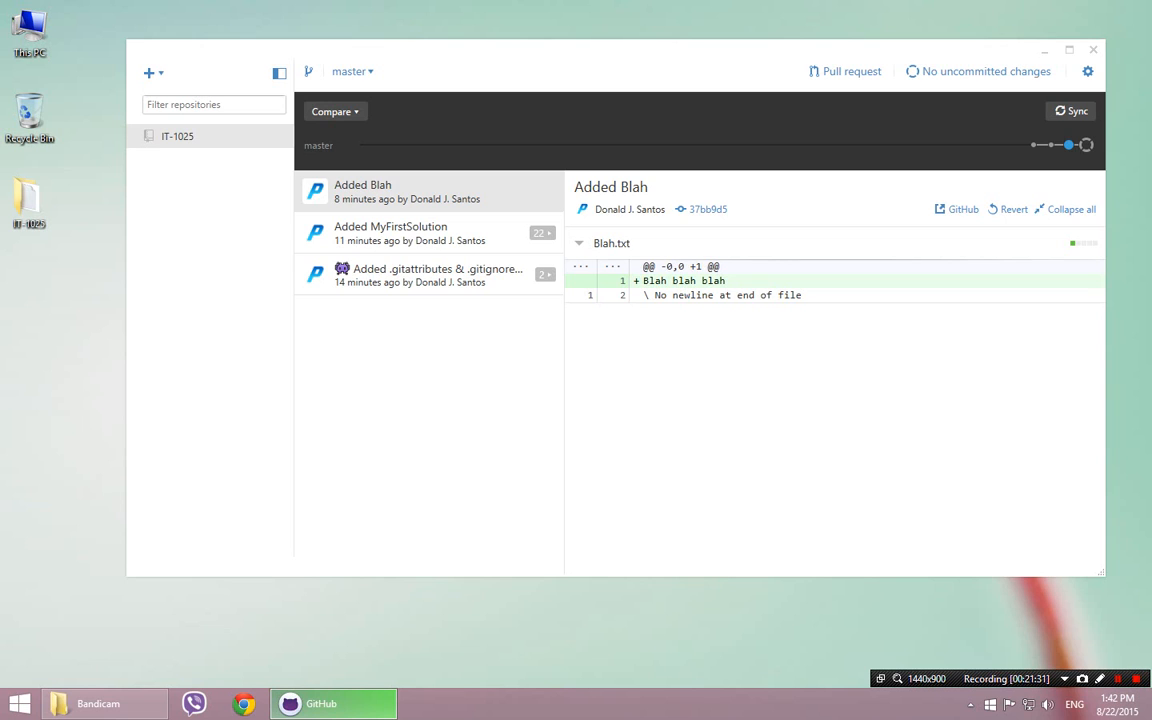
key(F12)
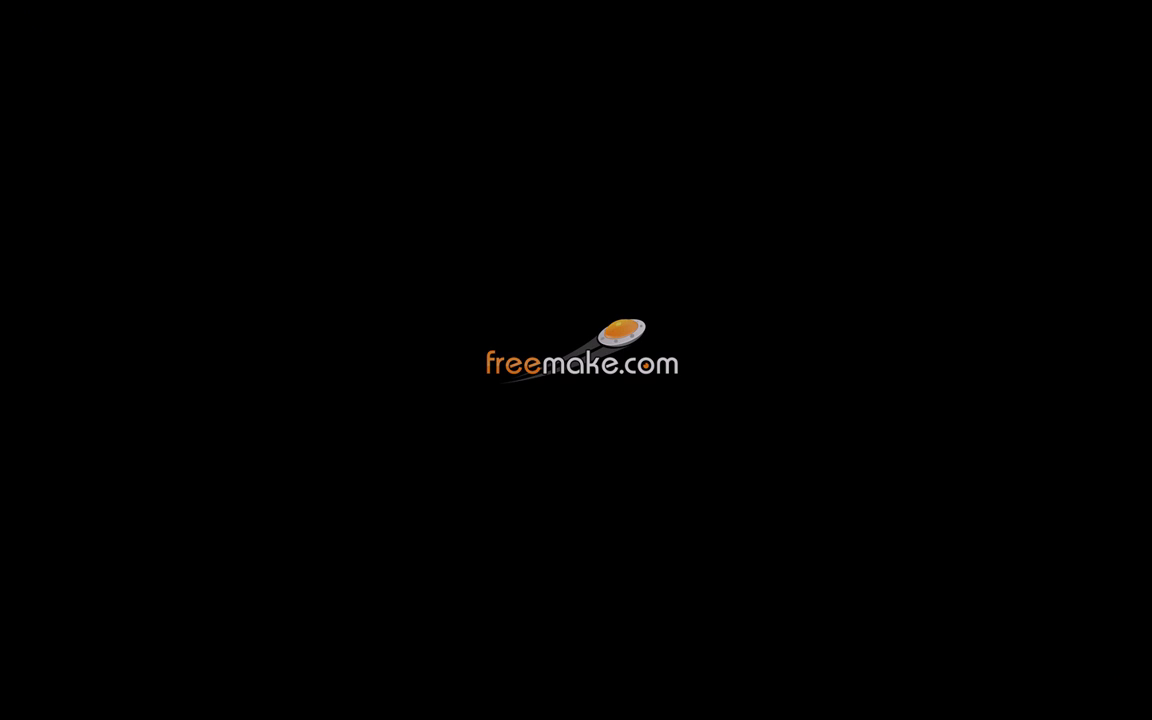